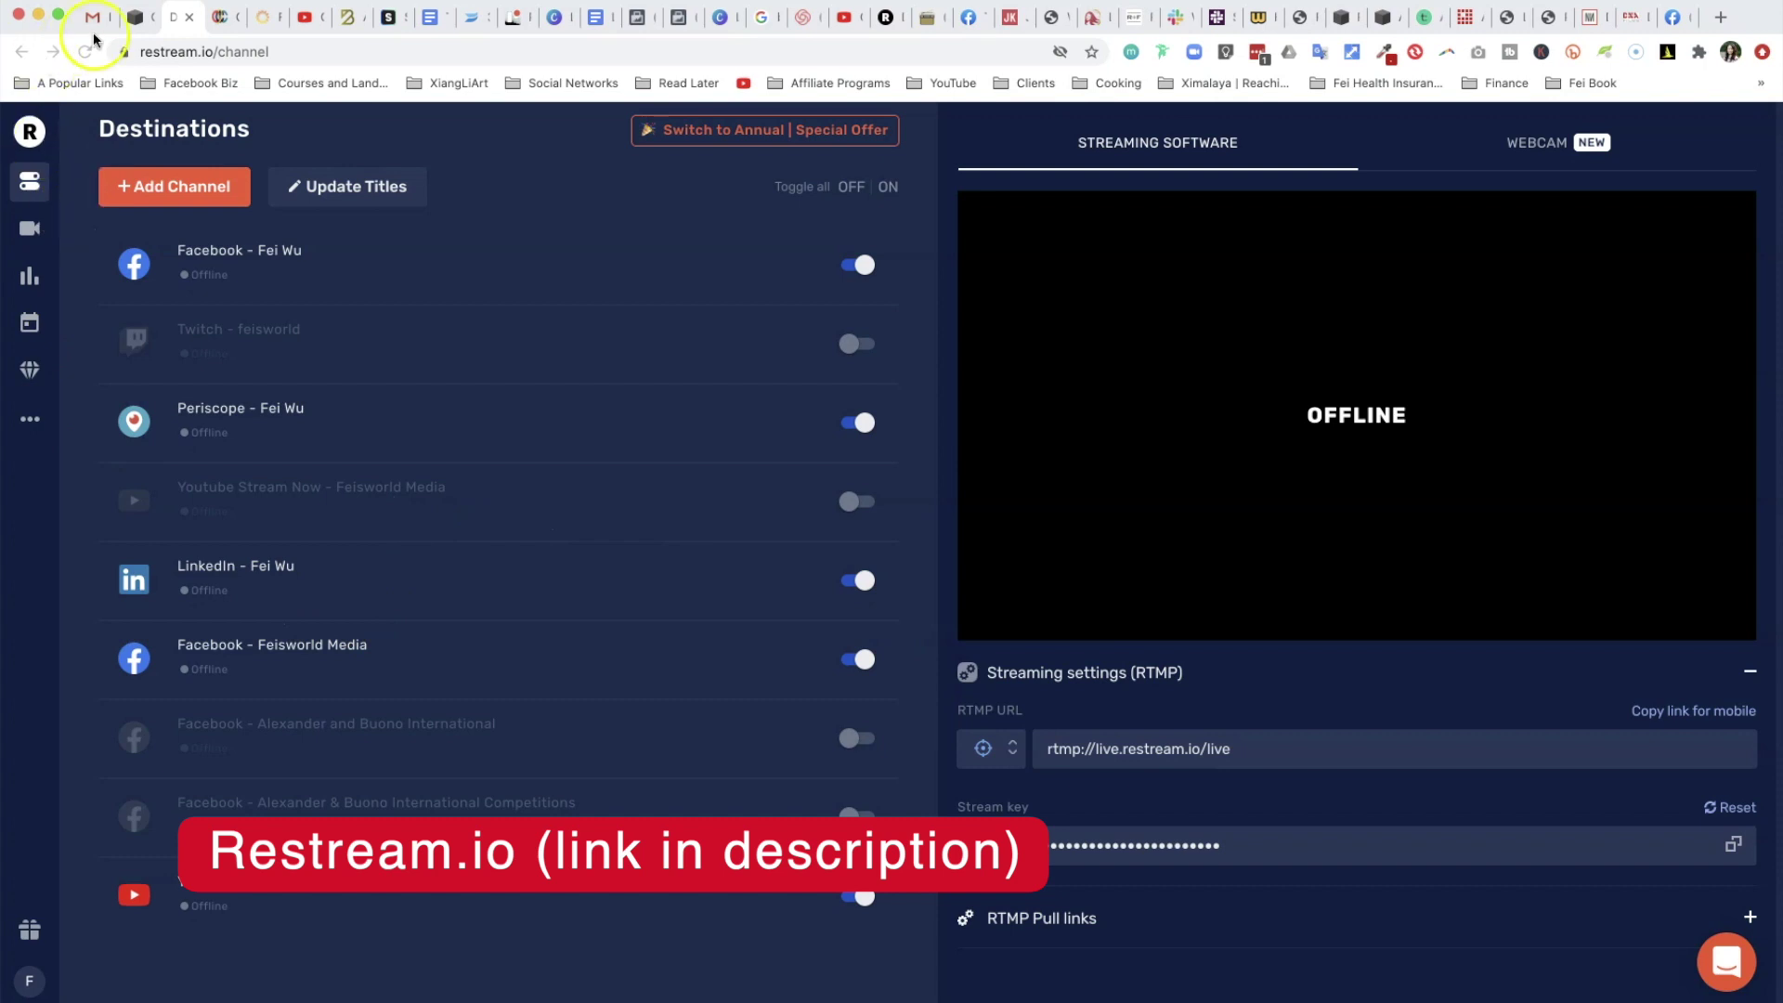
# Open the Scheduler, look at the Videos library, and return to the empty Events list
pyautogui.click(34, 332)
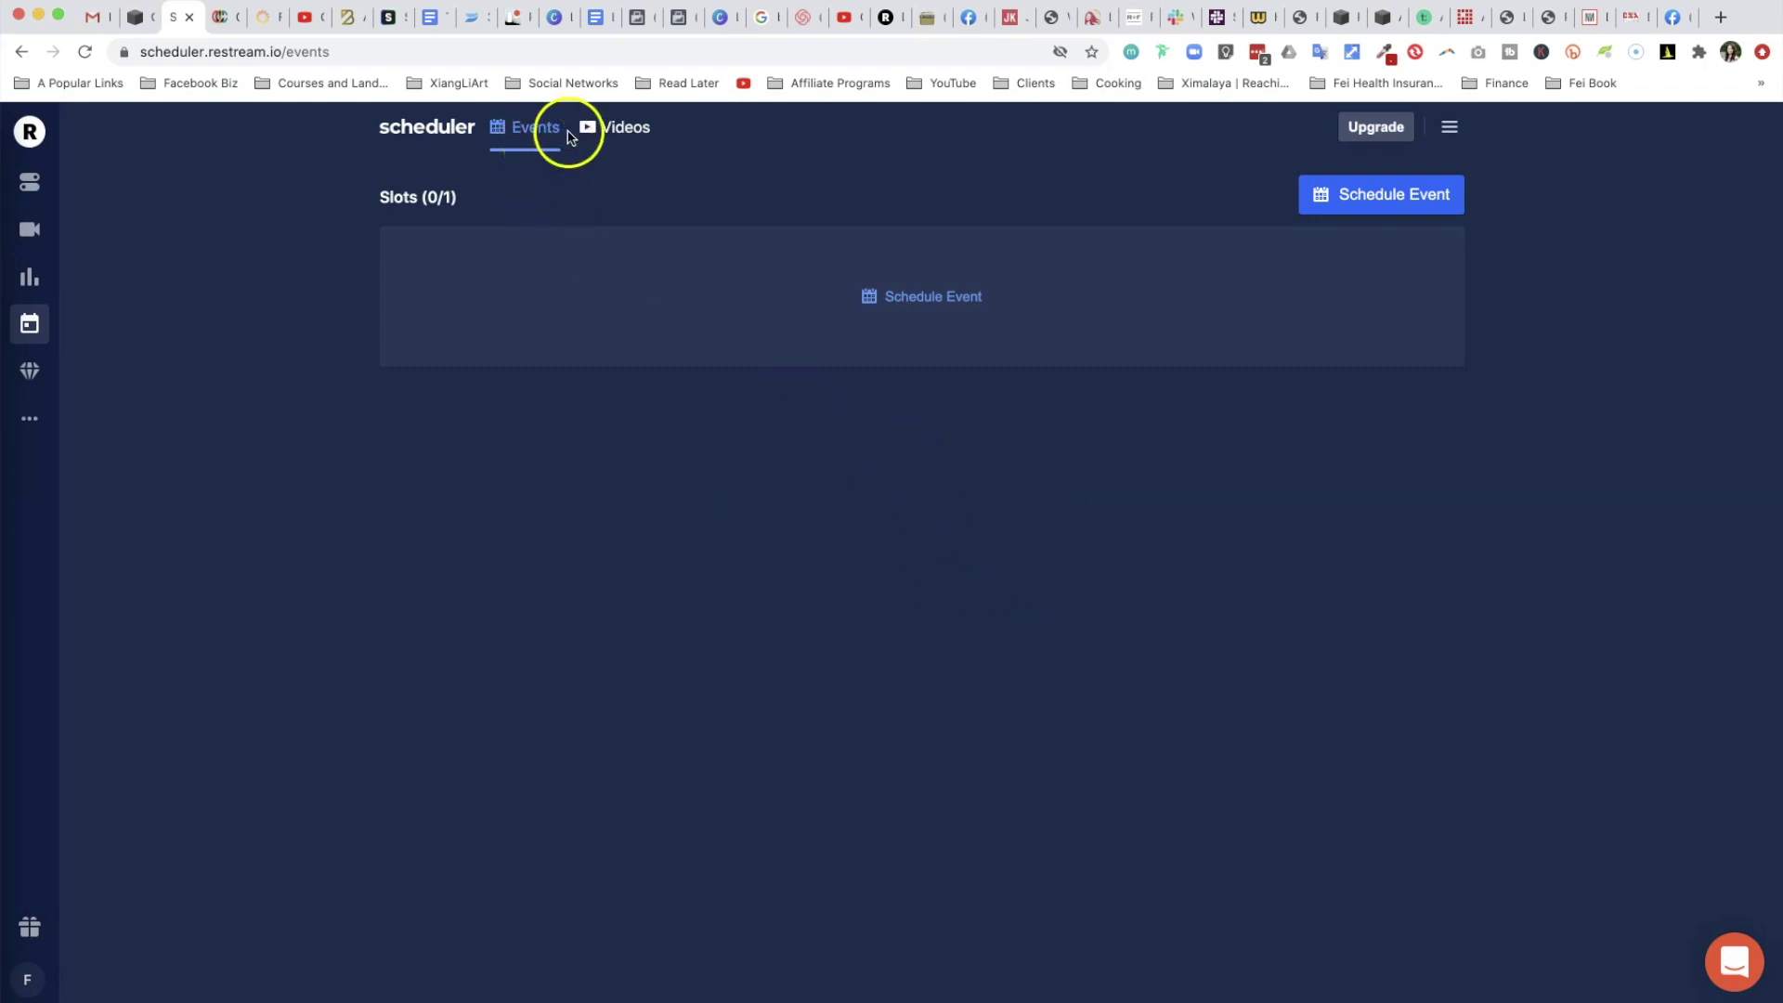
pyautogui.click(611, 131)
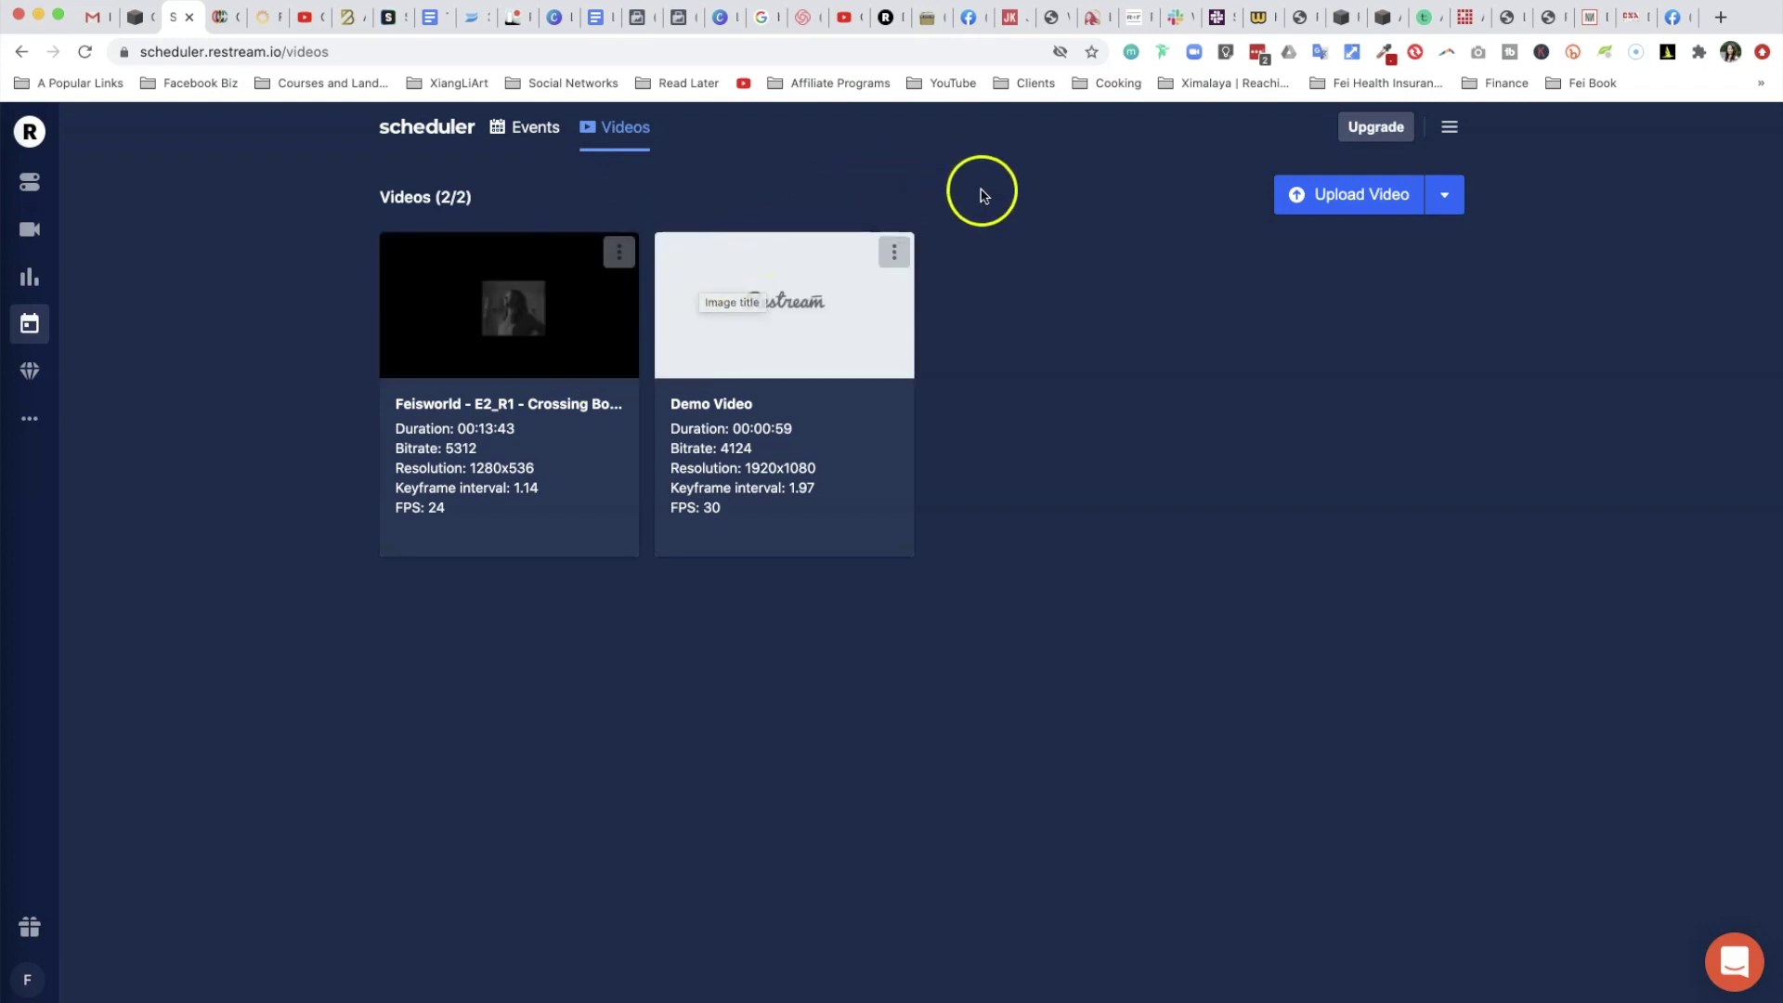
pyautogui.click(534, 133)
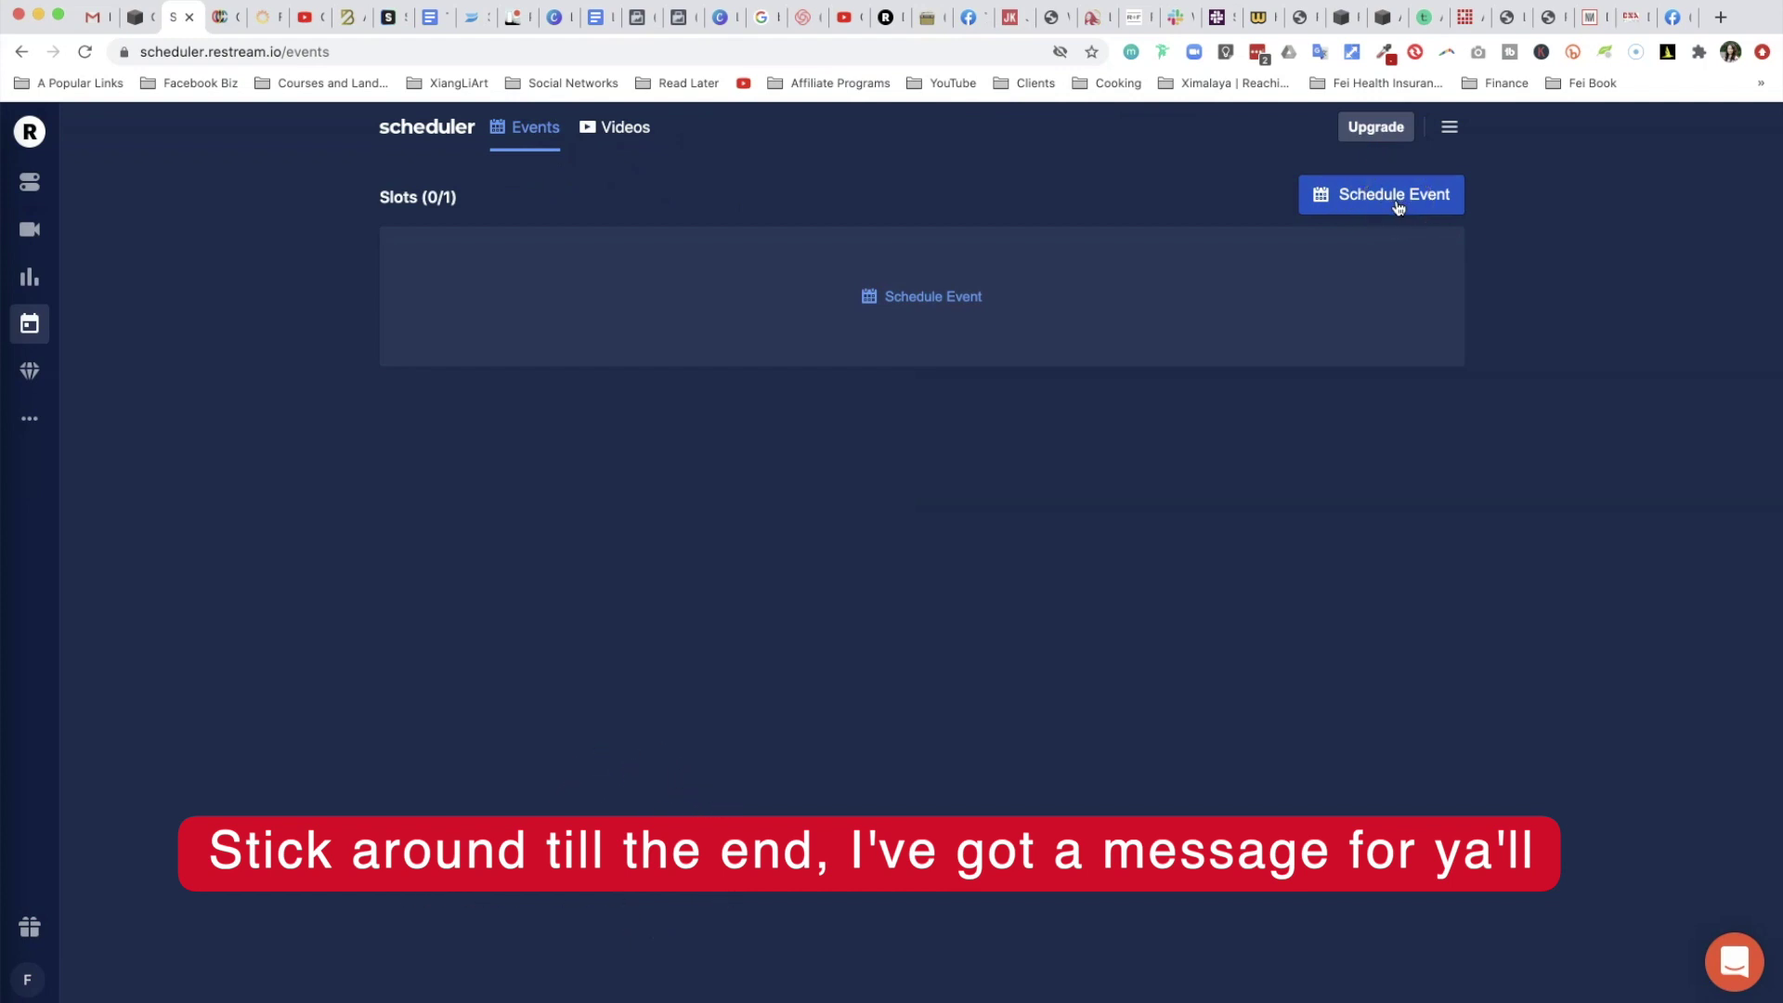
pyautogui.click(905, 306)
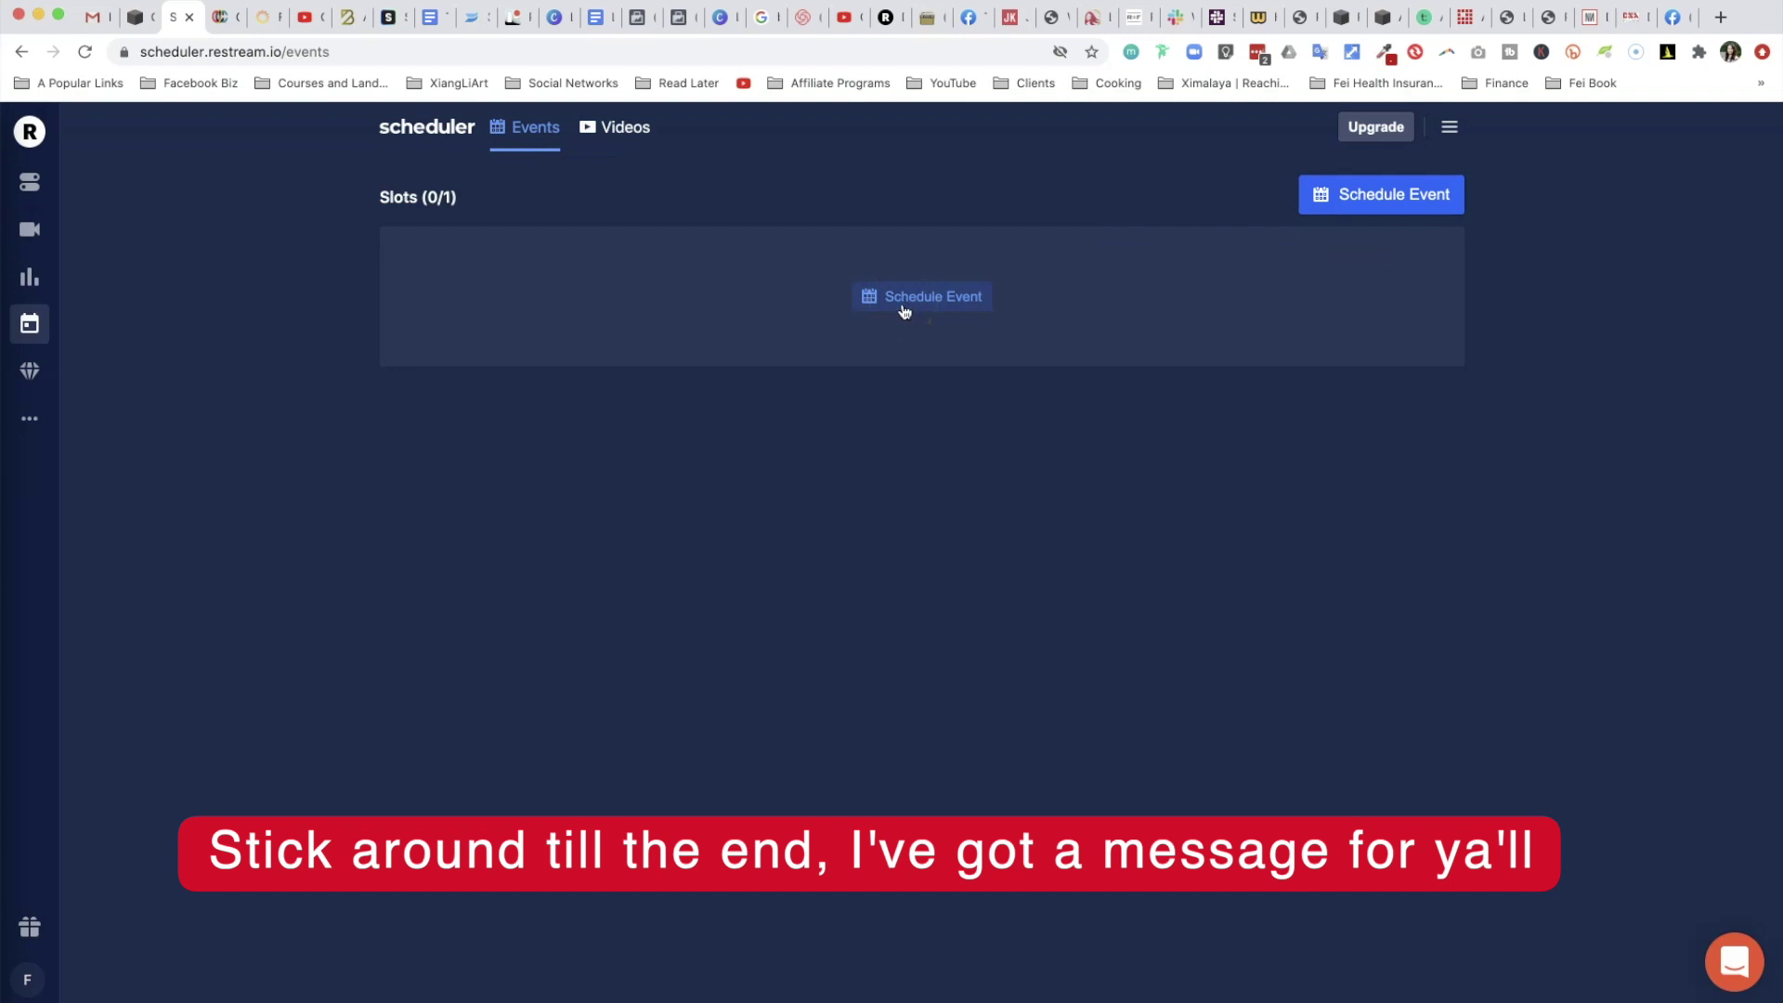
pyautogui.click(909, 318)
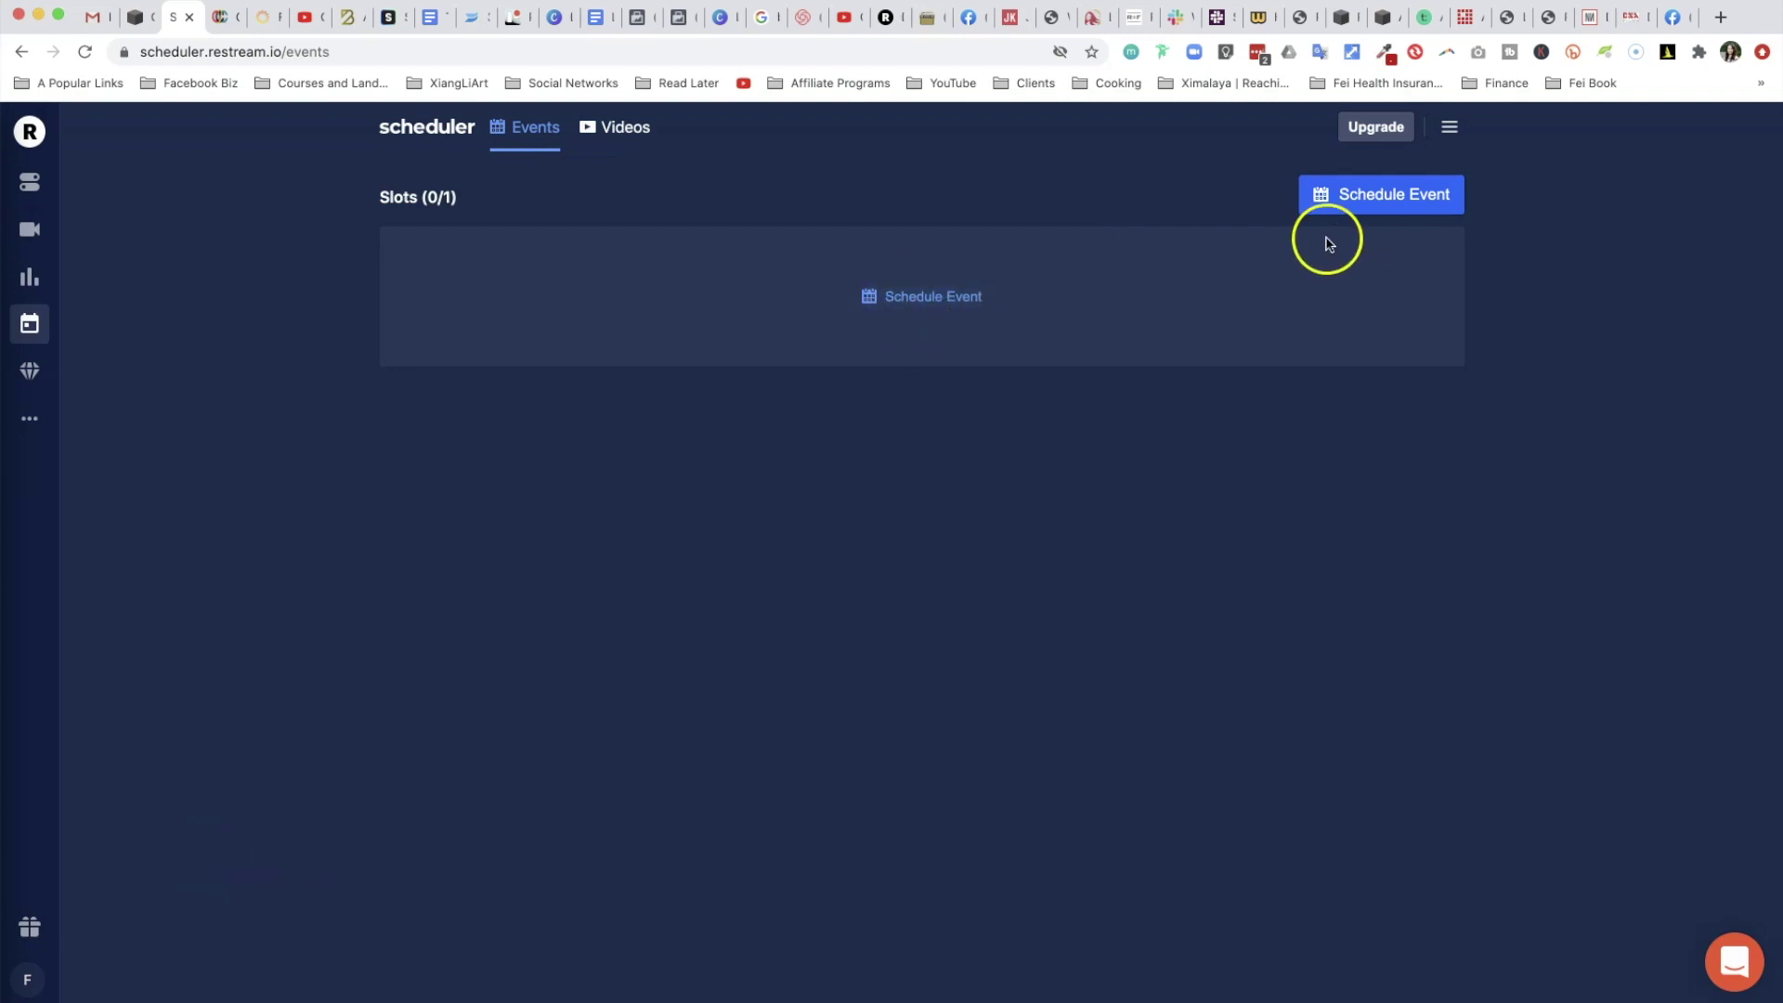
# Start a new live event and review the videos in its Video dropdown
pyautogui.click(1366, 195)
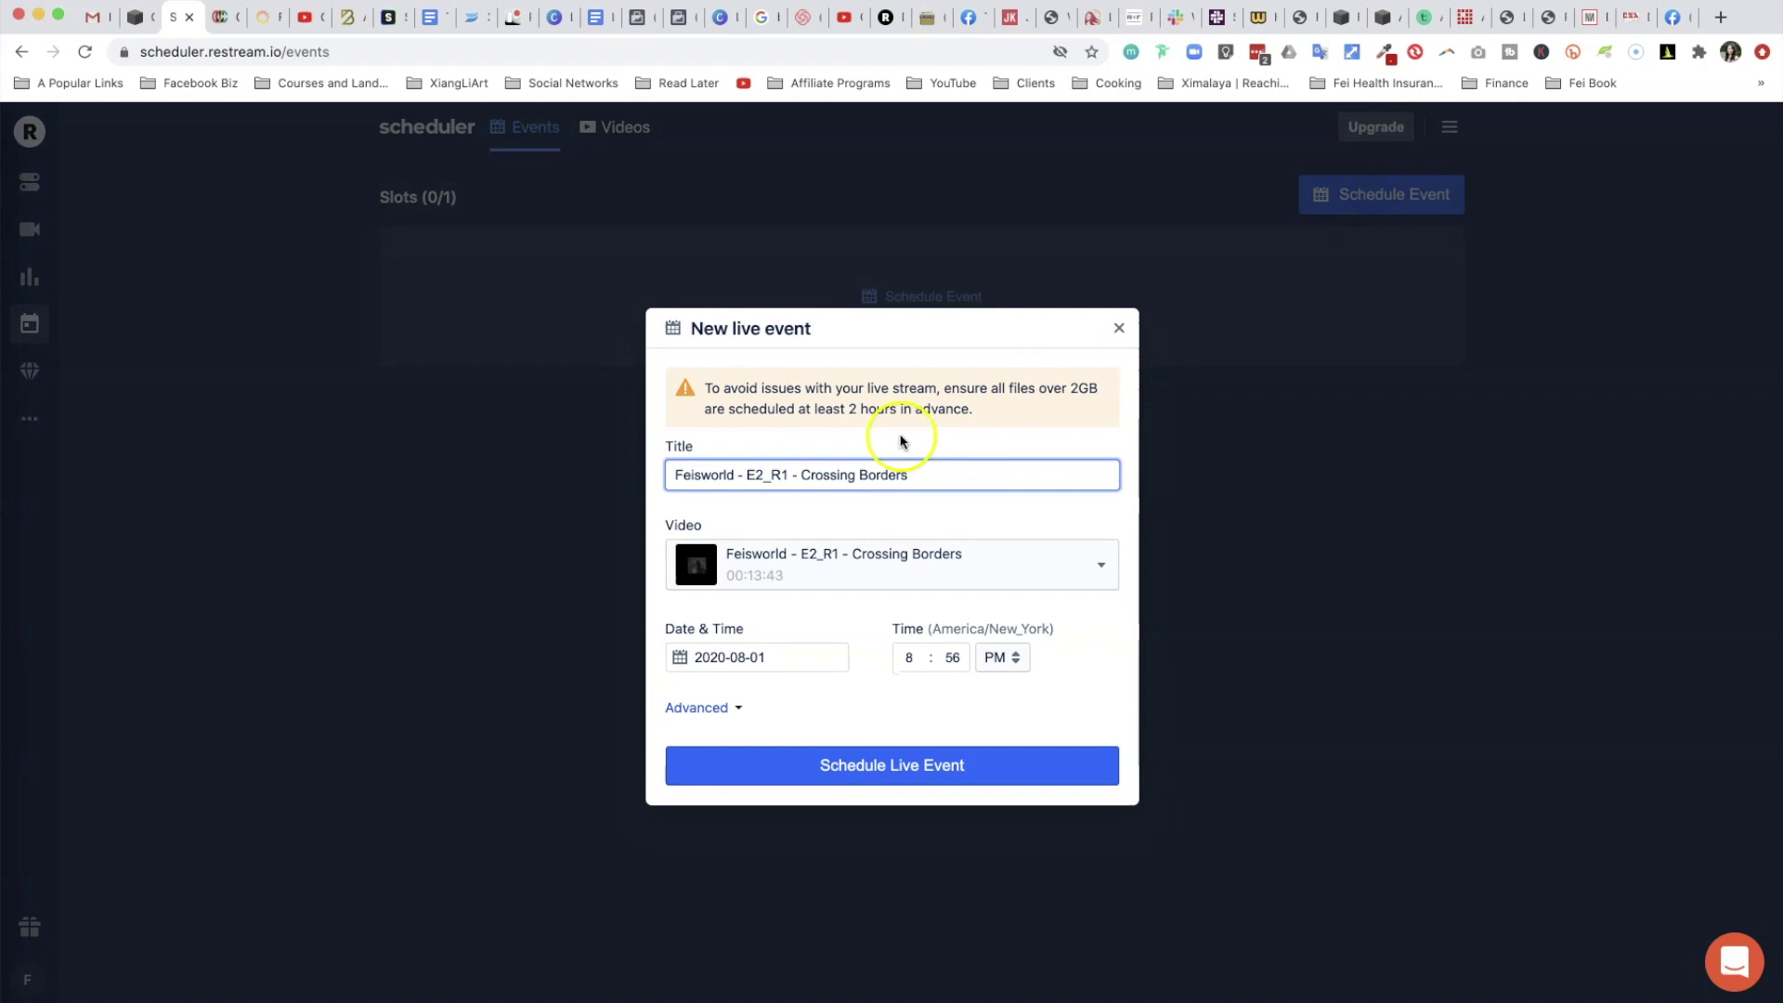
pyautogui.click(1071, 571)
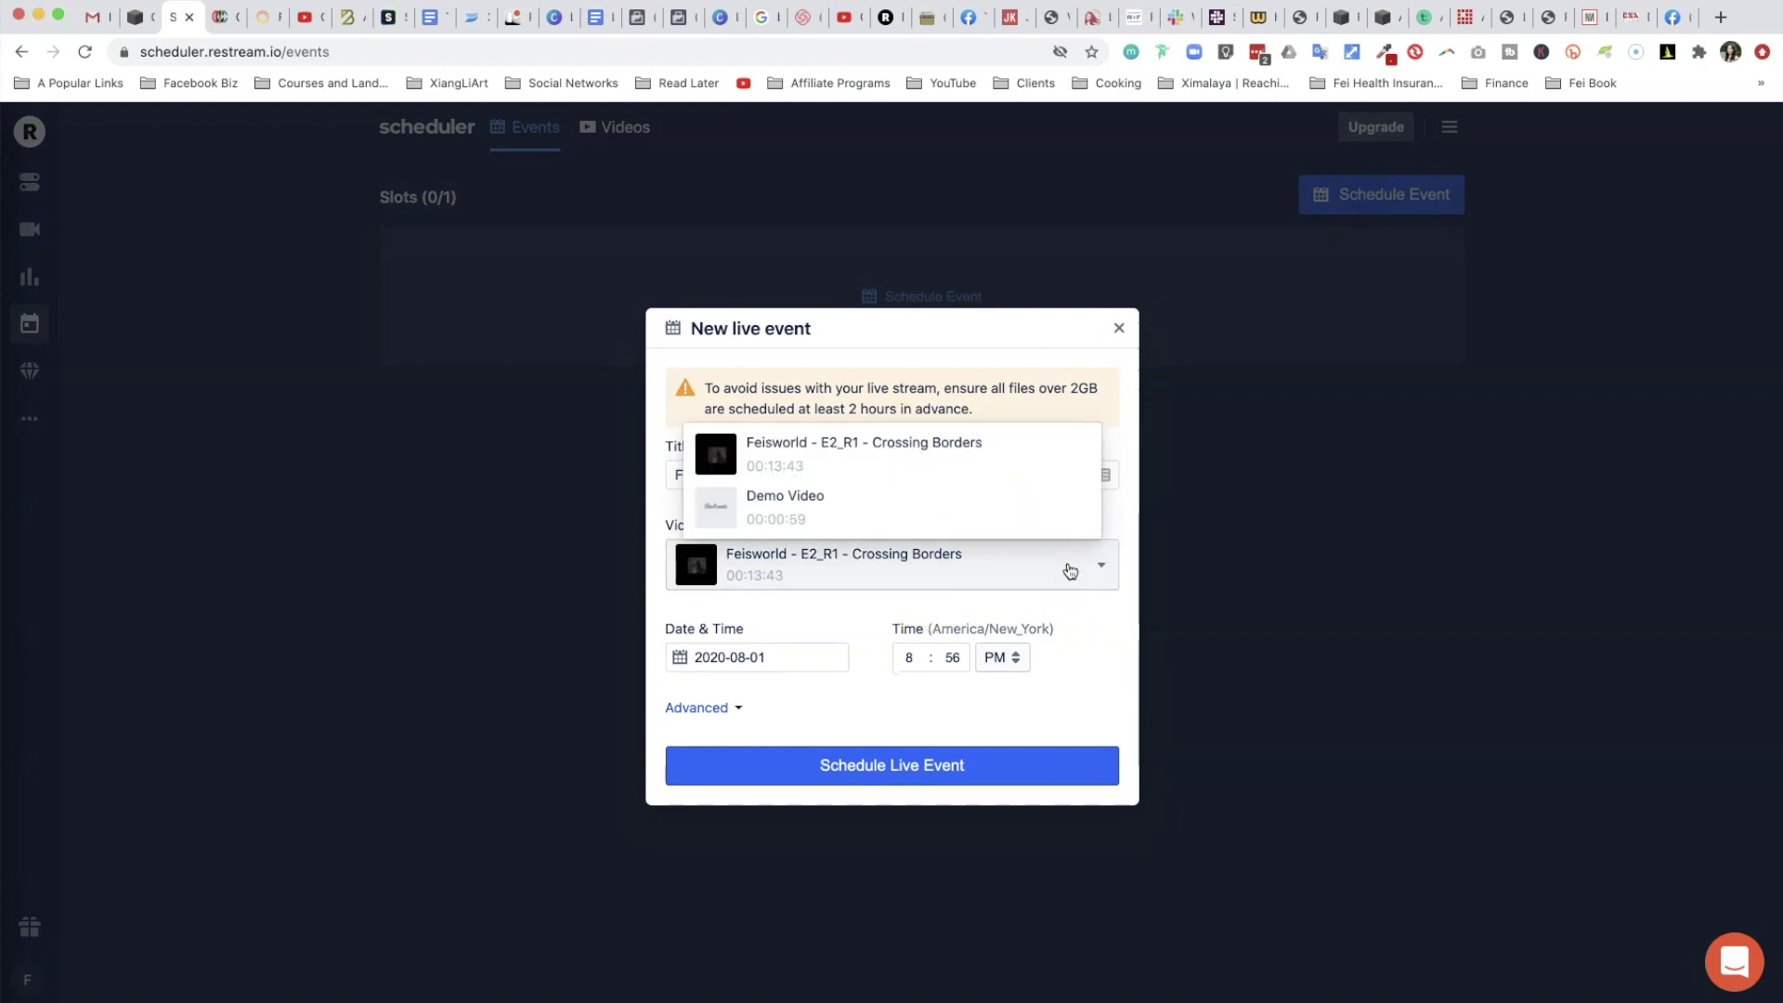
pyautogui.click(1070, 572)
pyautogui.click(1071, 572)
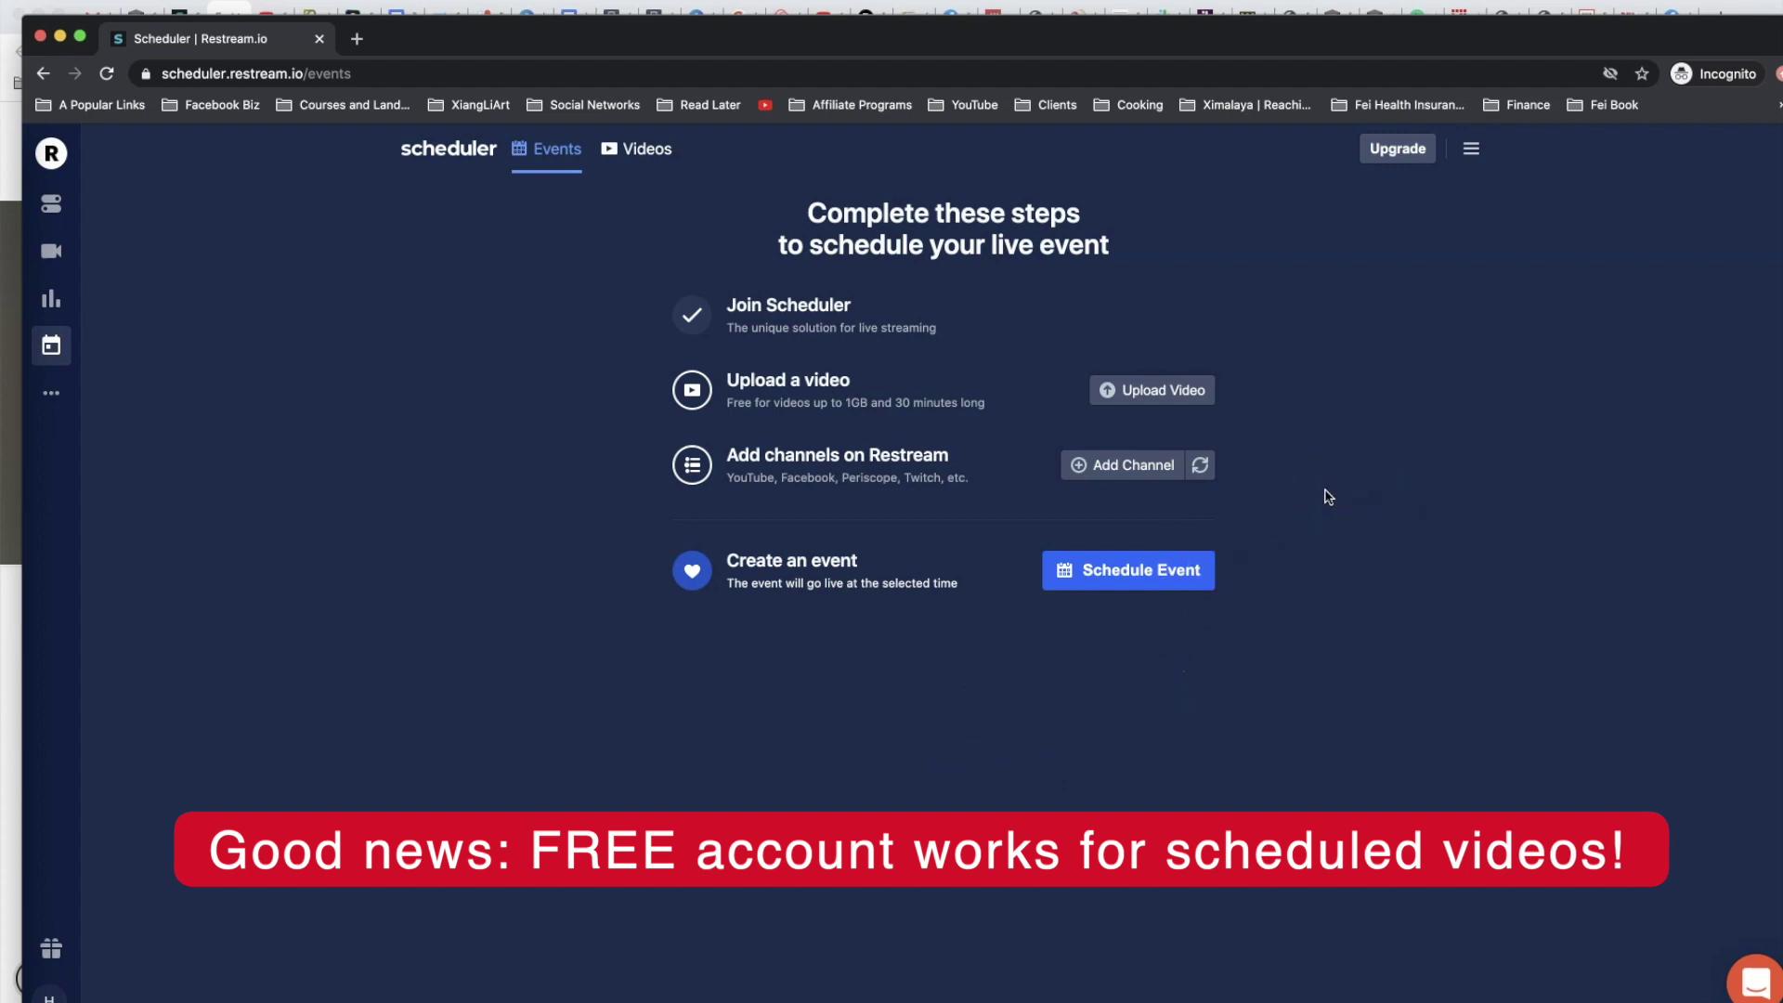
pyautogui.click(1278, 435)
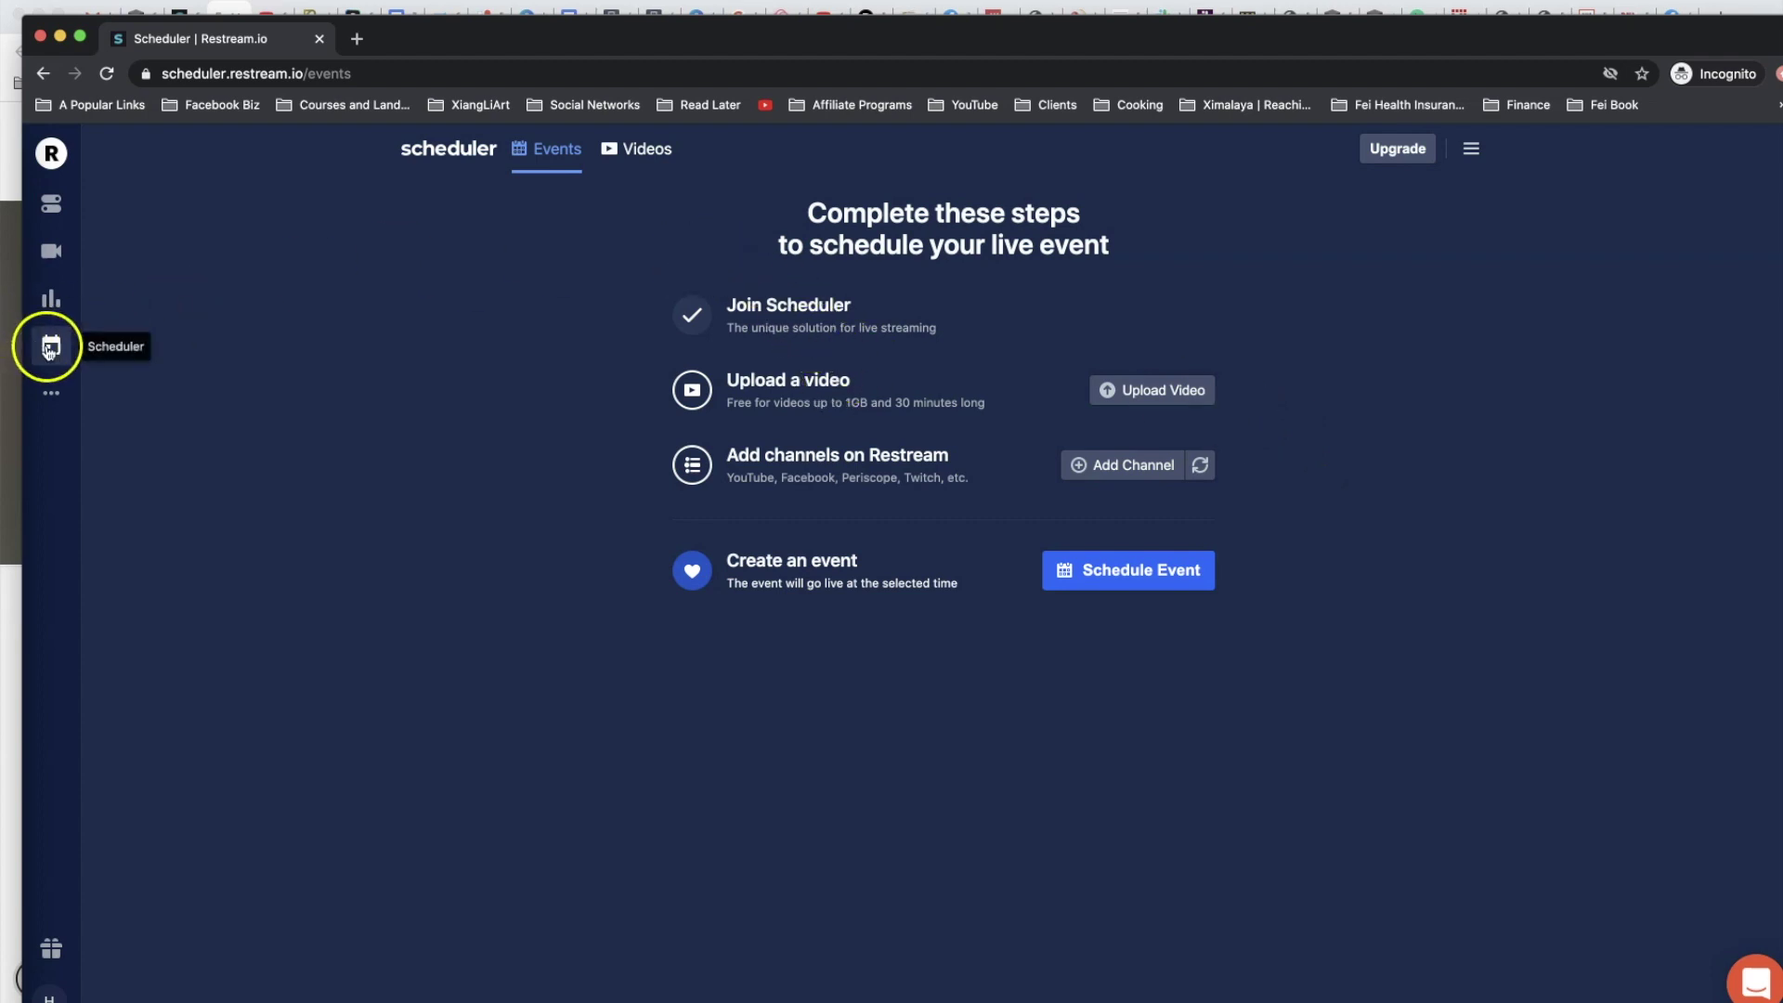
pyautogui.click(675, 156)
pyautogui.click(525, 158)
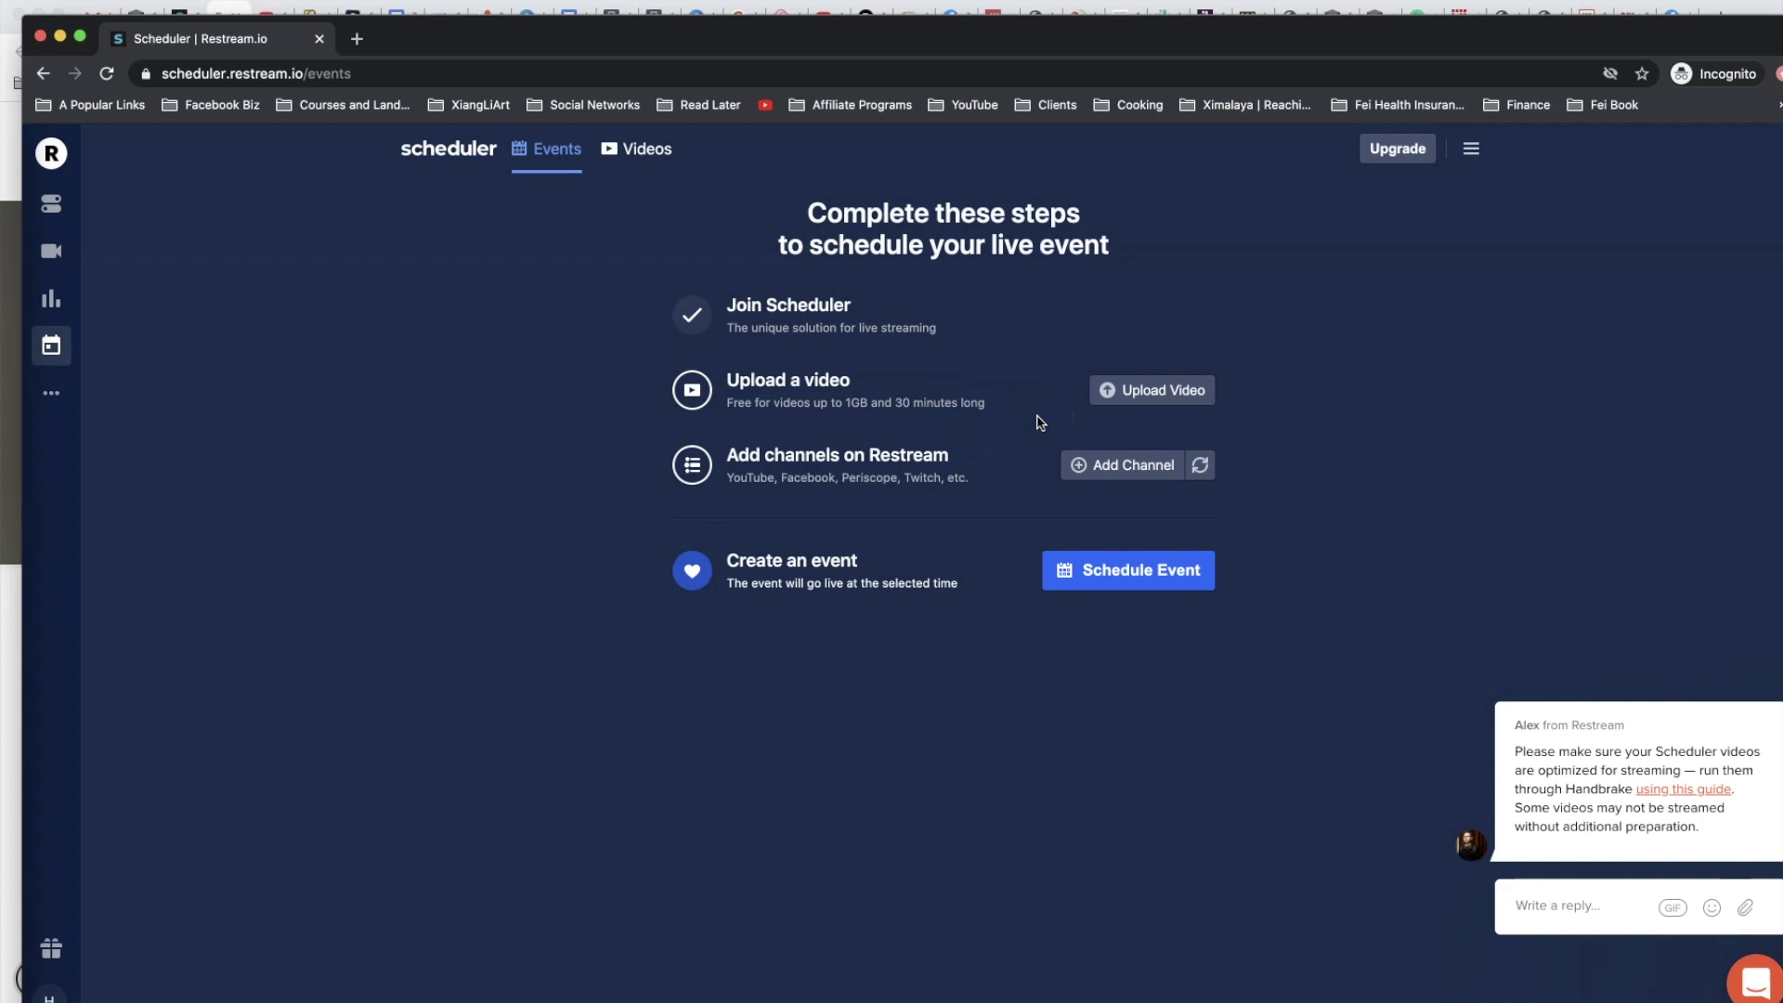
pyautogui.moveTo(1006, 397); pyautogui.dragTo(873, 402)
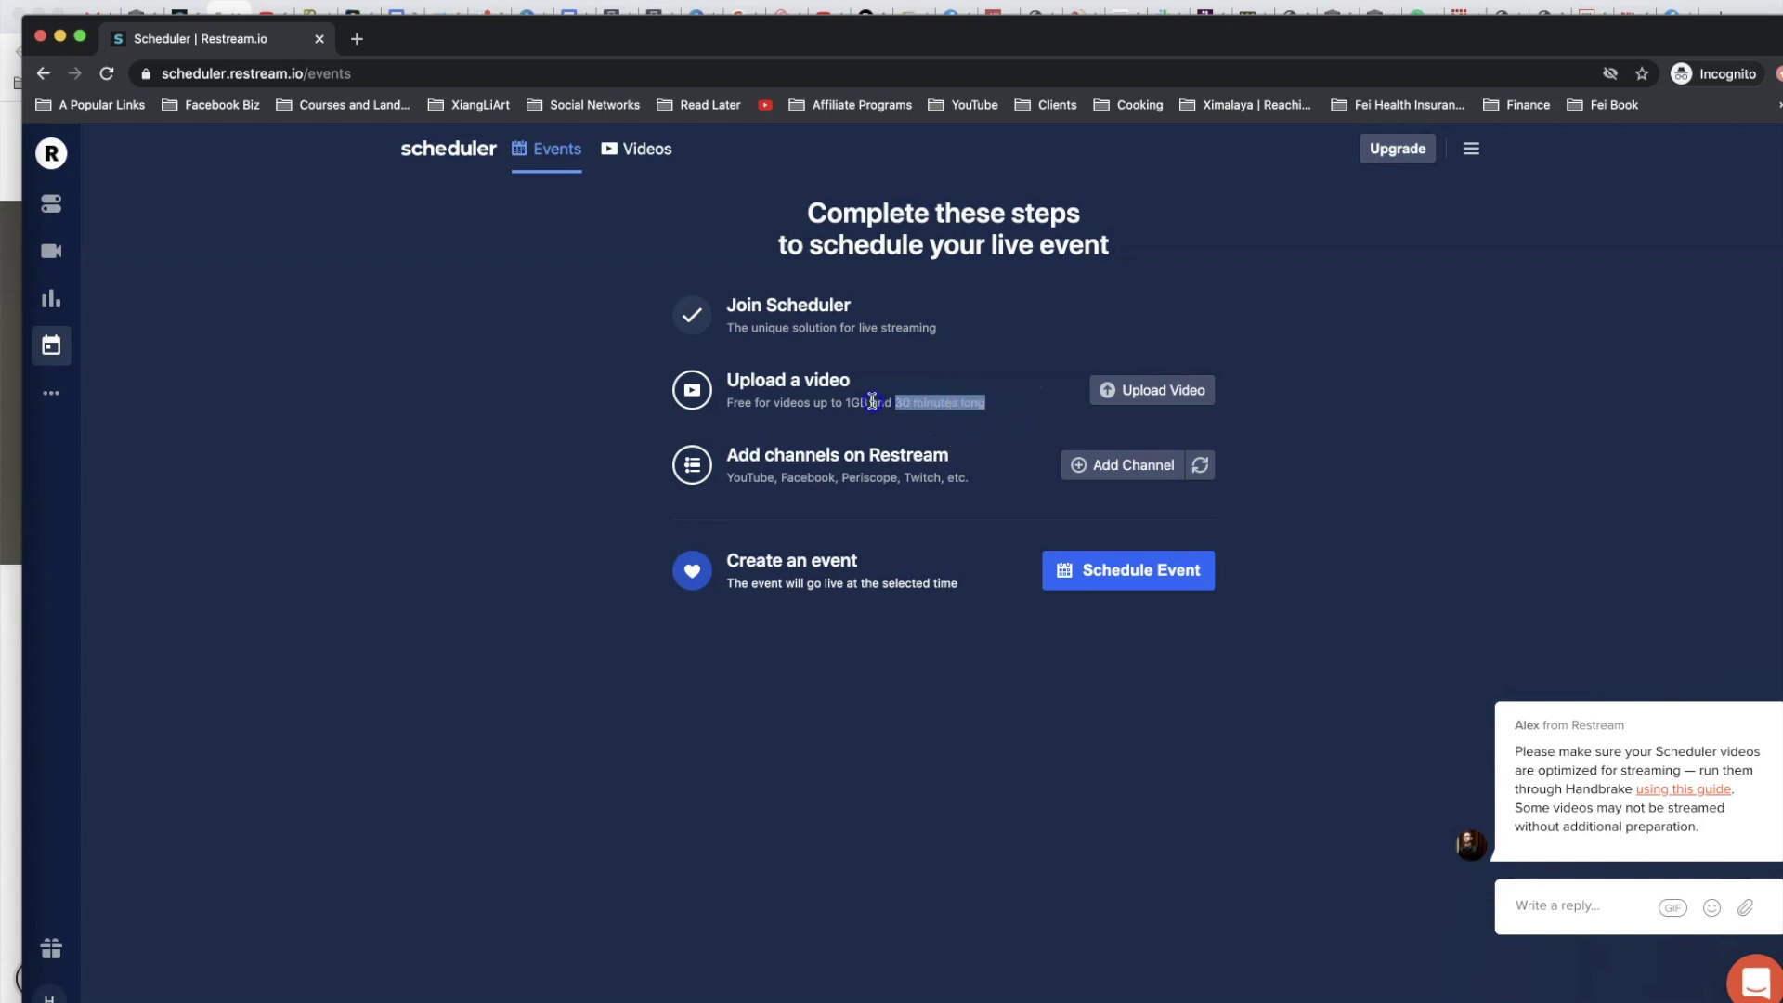
pyautogui.click(790, 422)
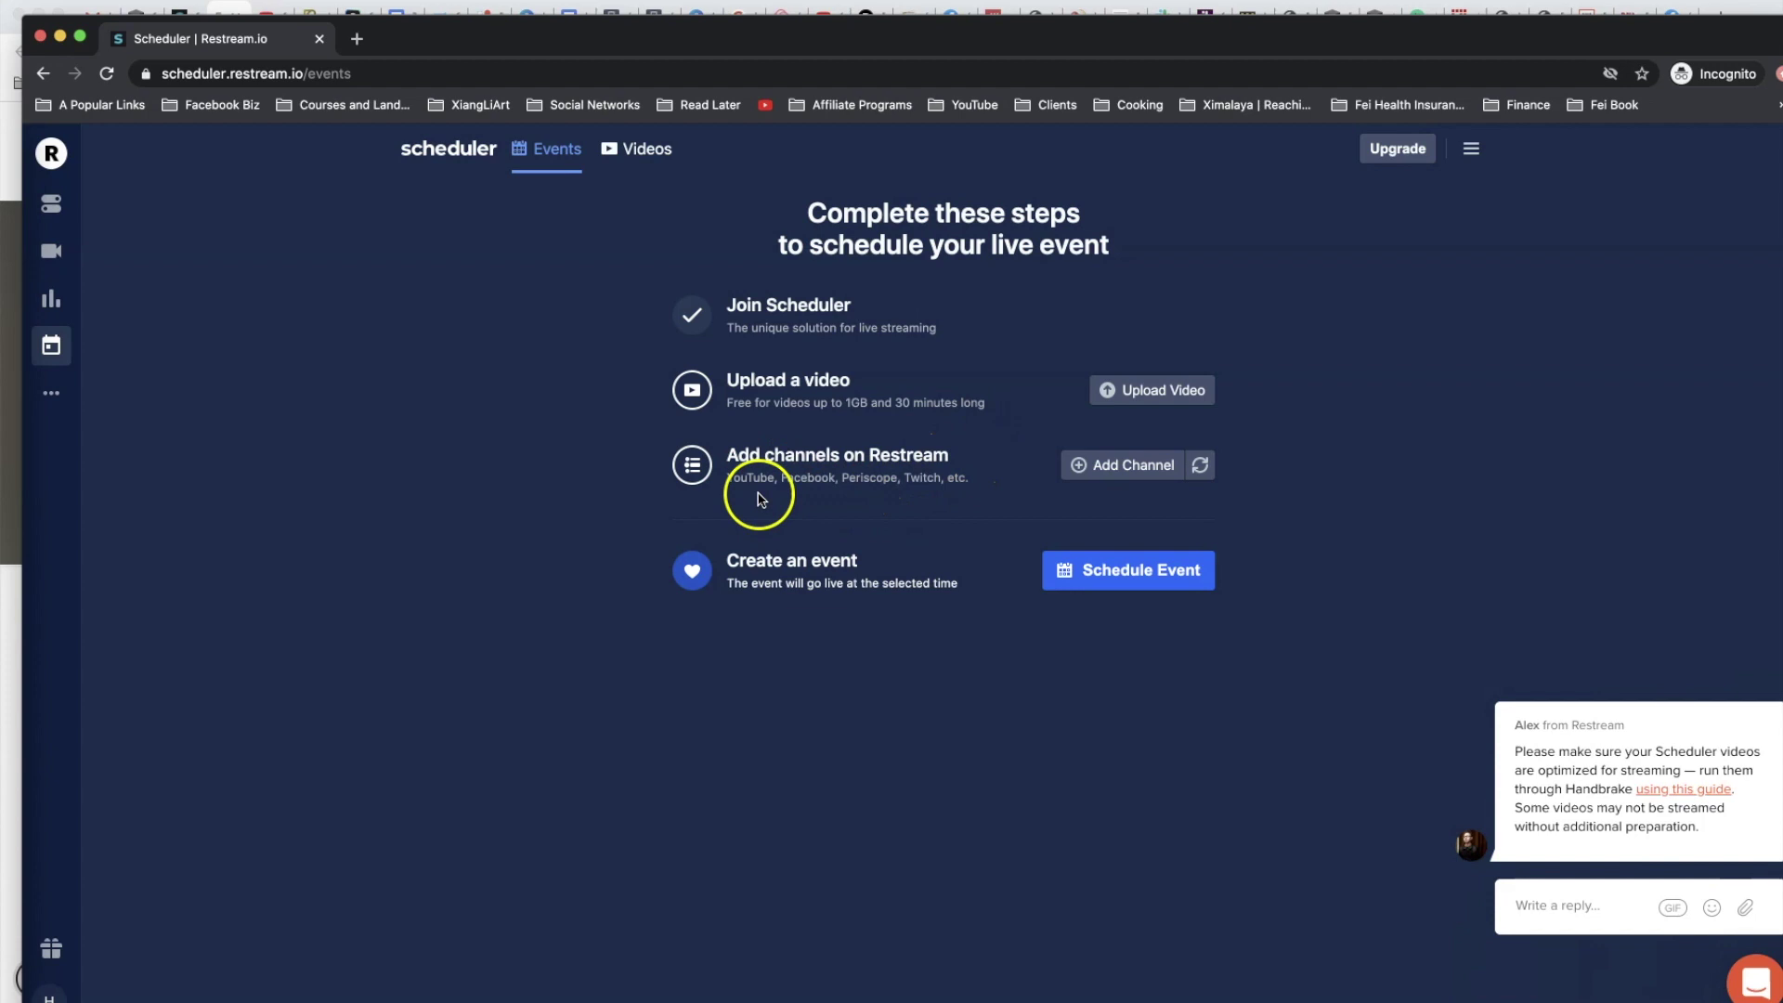
# Begin adding a new streaming channel, then close the channel picker without adding one
pyautogui.click(1132, 470)
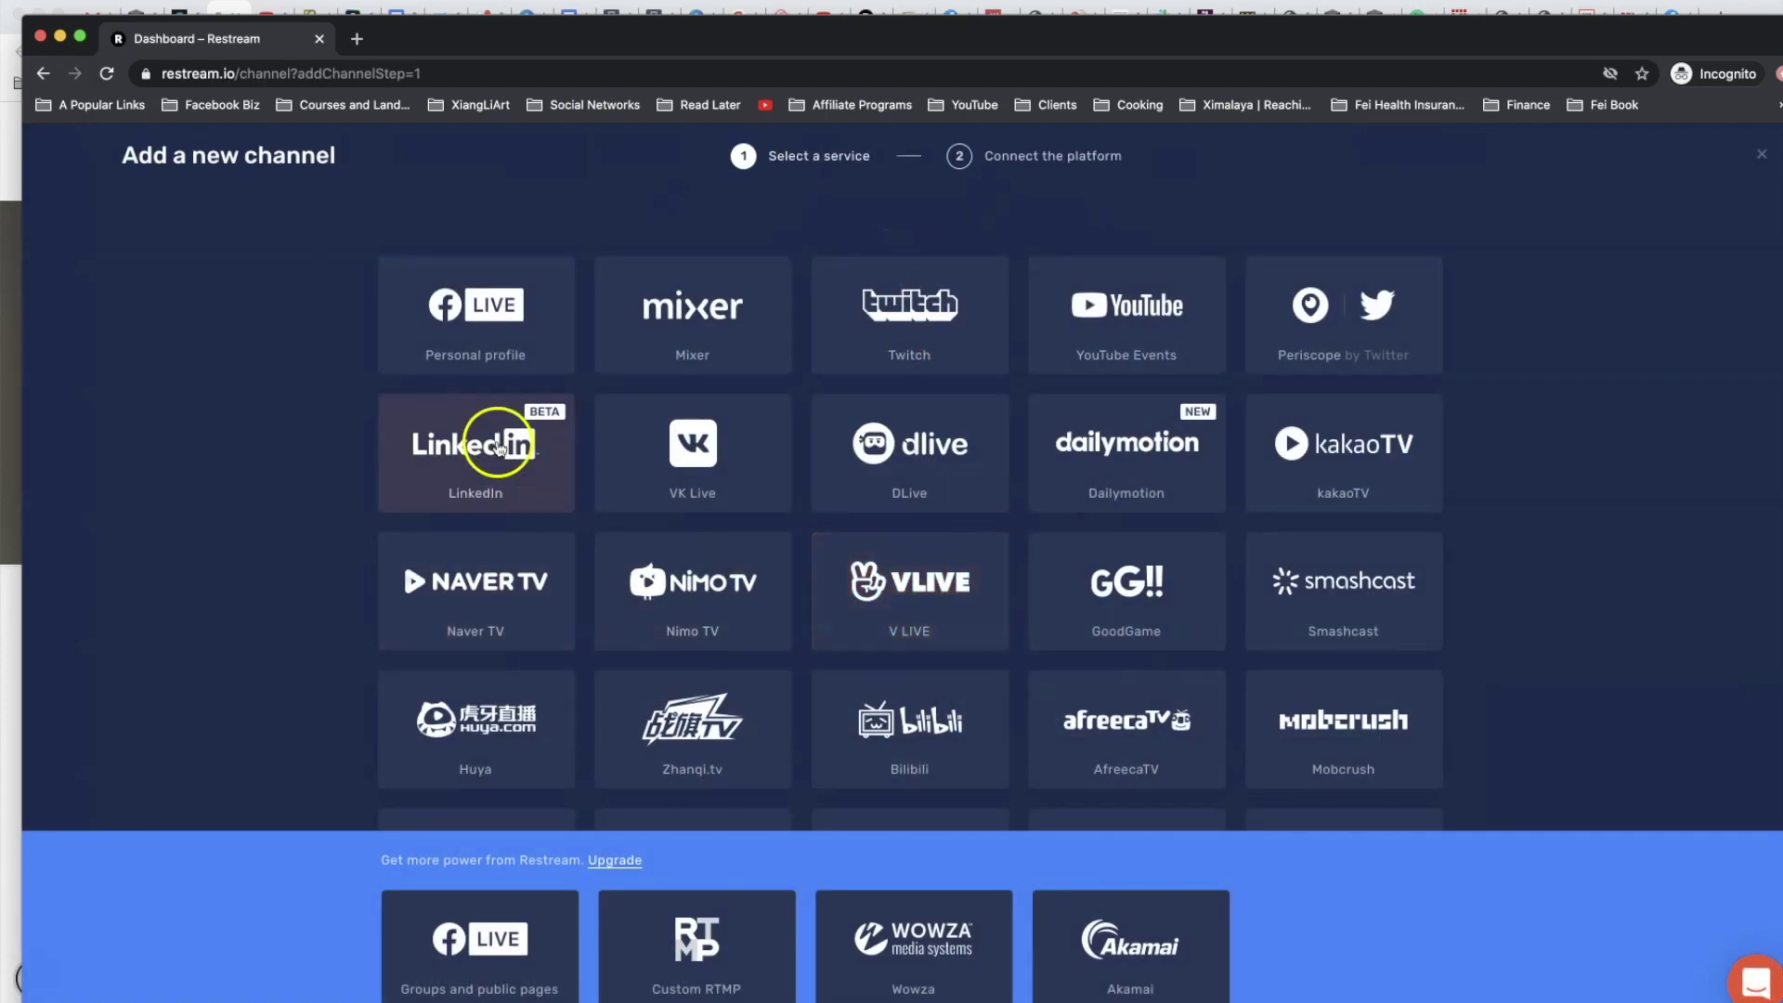
pyautogui.click(1775, 158)
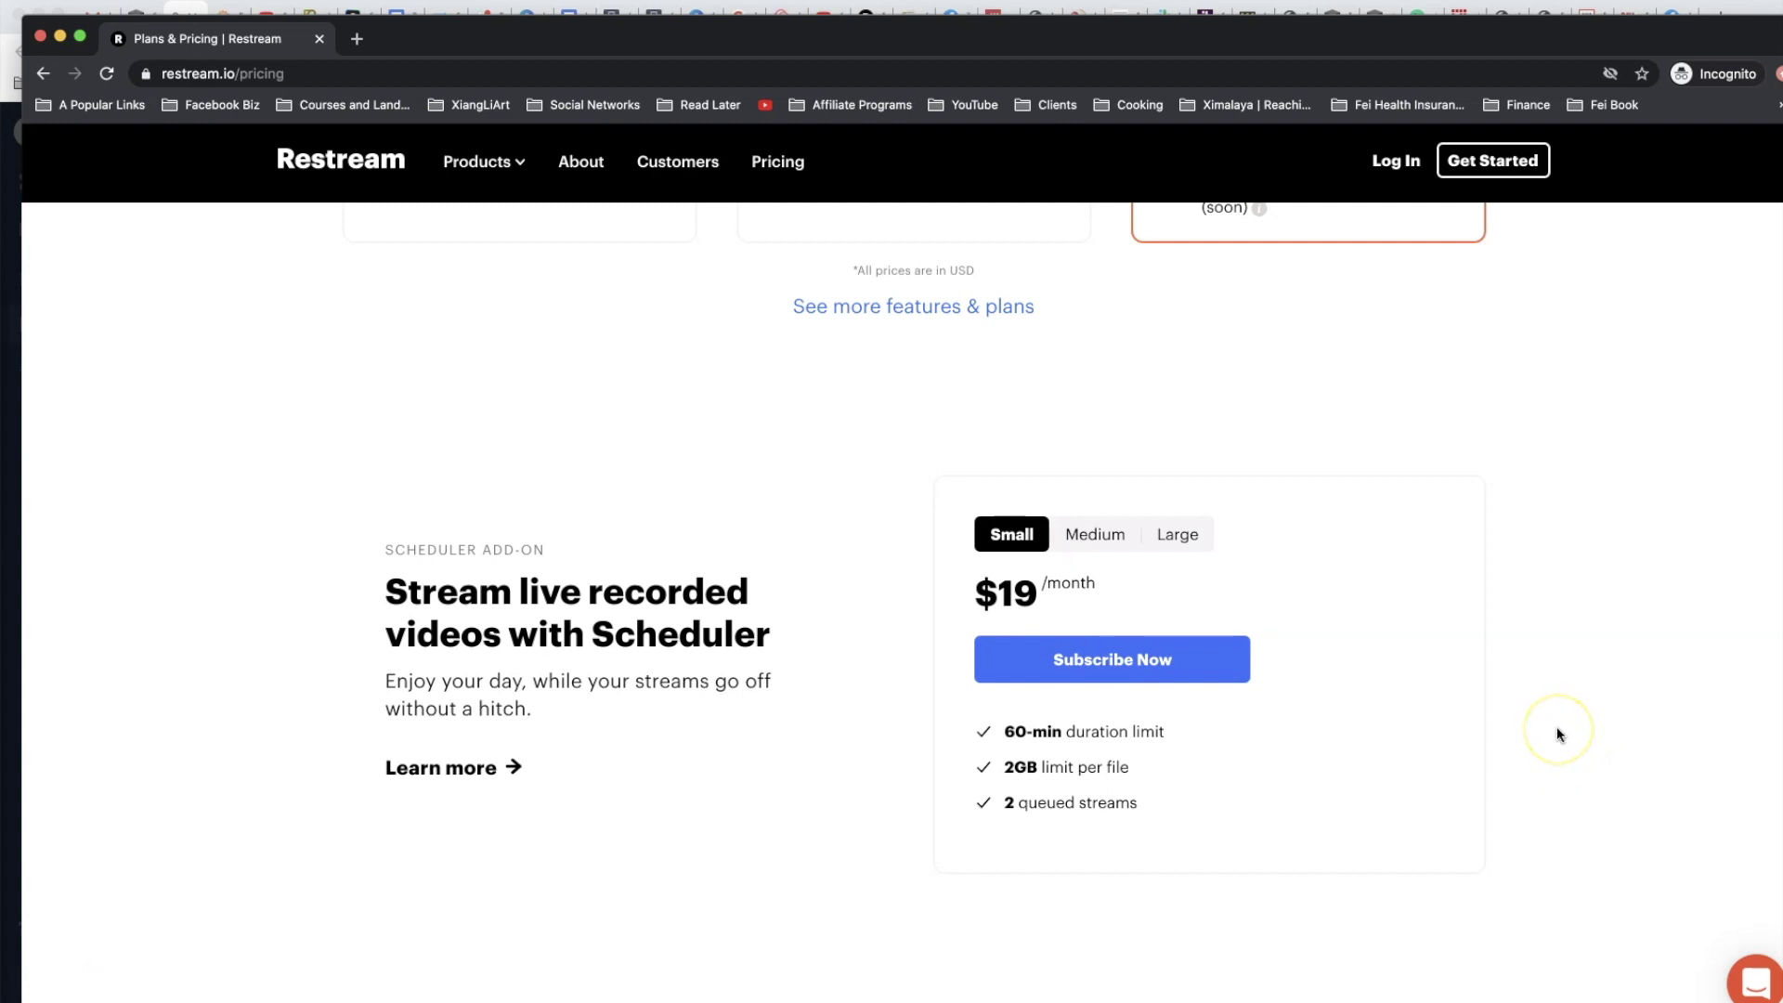
# Compare the Medium (120-min limit) and Large ($99/month, Event Looping) Scheduler tiers, then go back to Events
pyautogui.scroll(-1, 1557, 730)
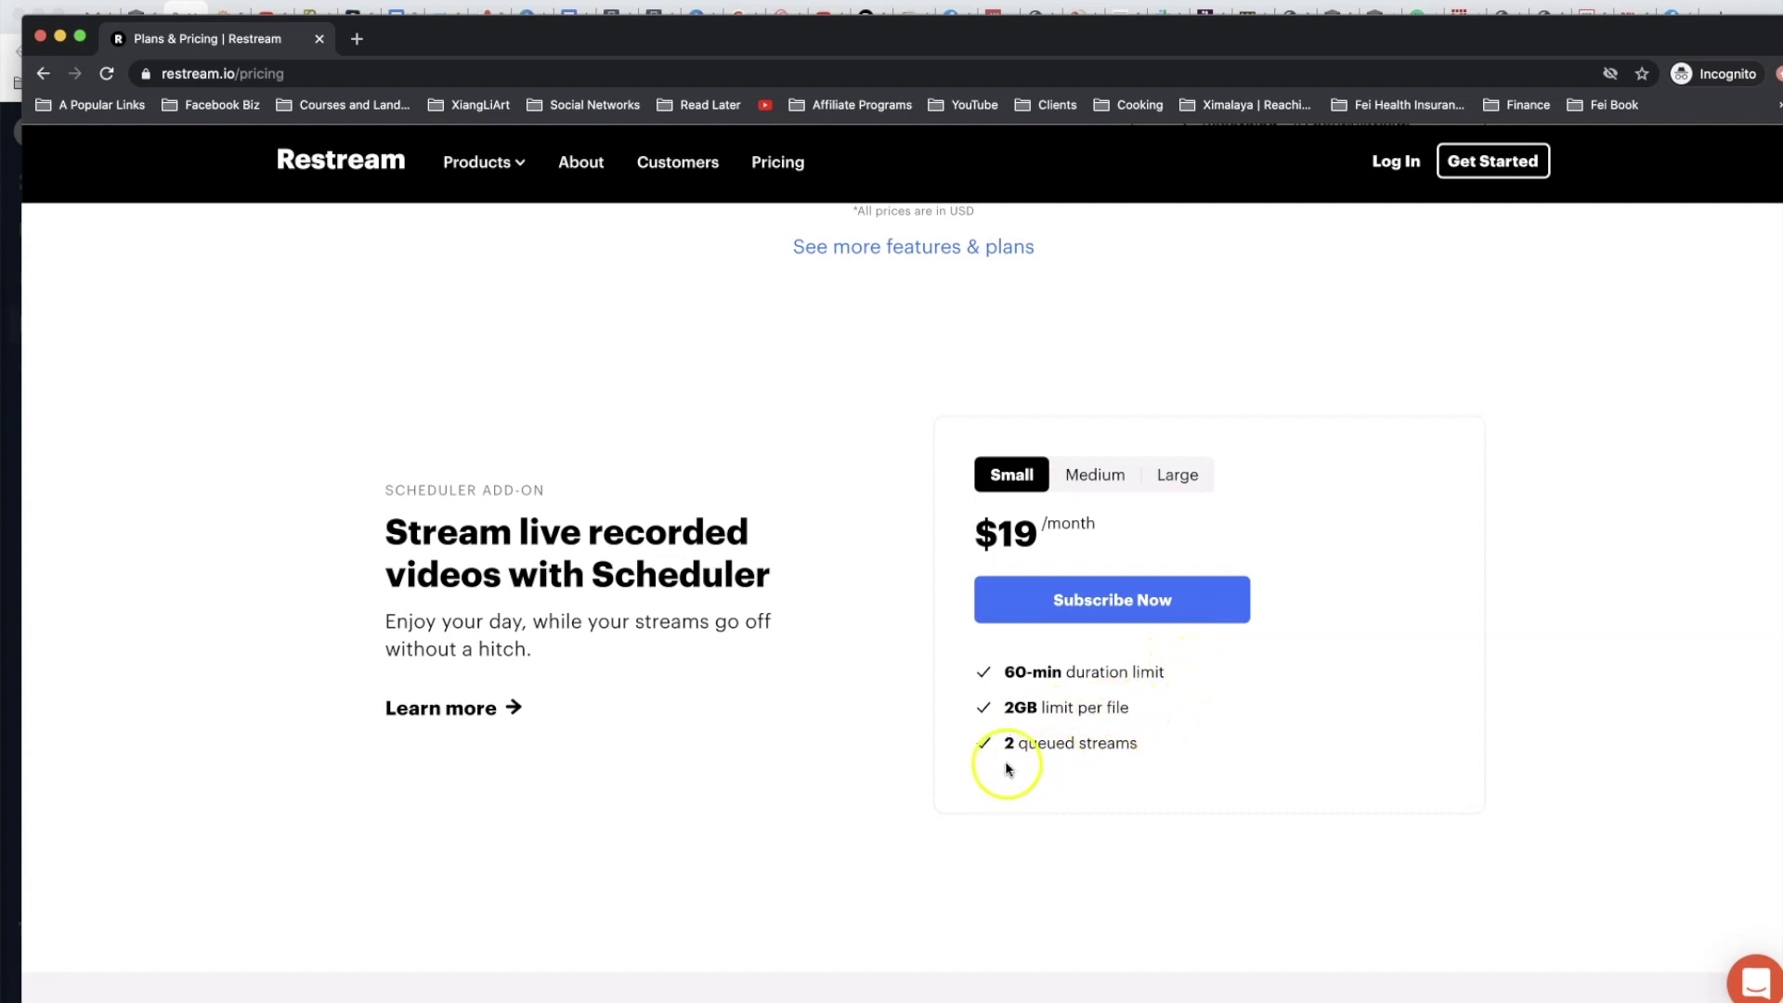
pyautogui.click(1096, 477)
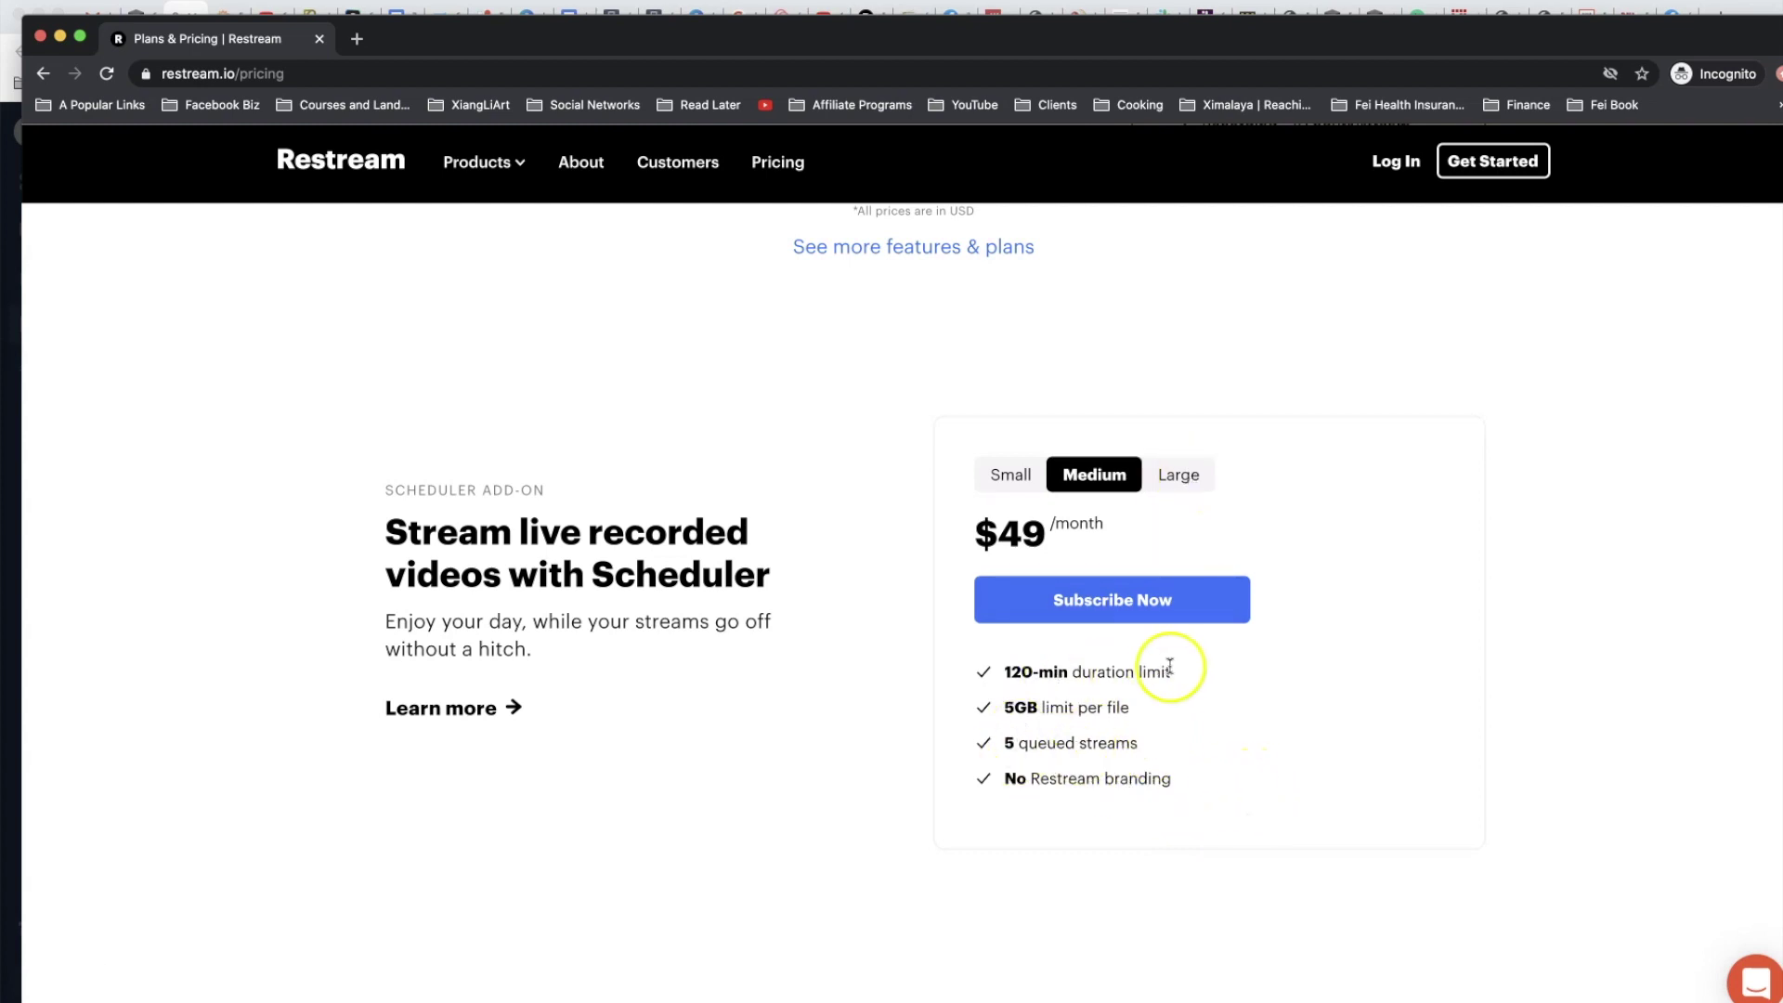
pyautogui.moveTo(1172, 672); pyautogui.dragTo(1008, 671)
pyautogui.click(1188, 471)
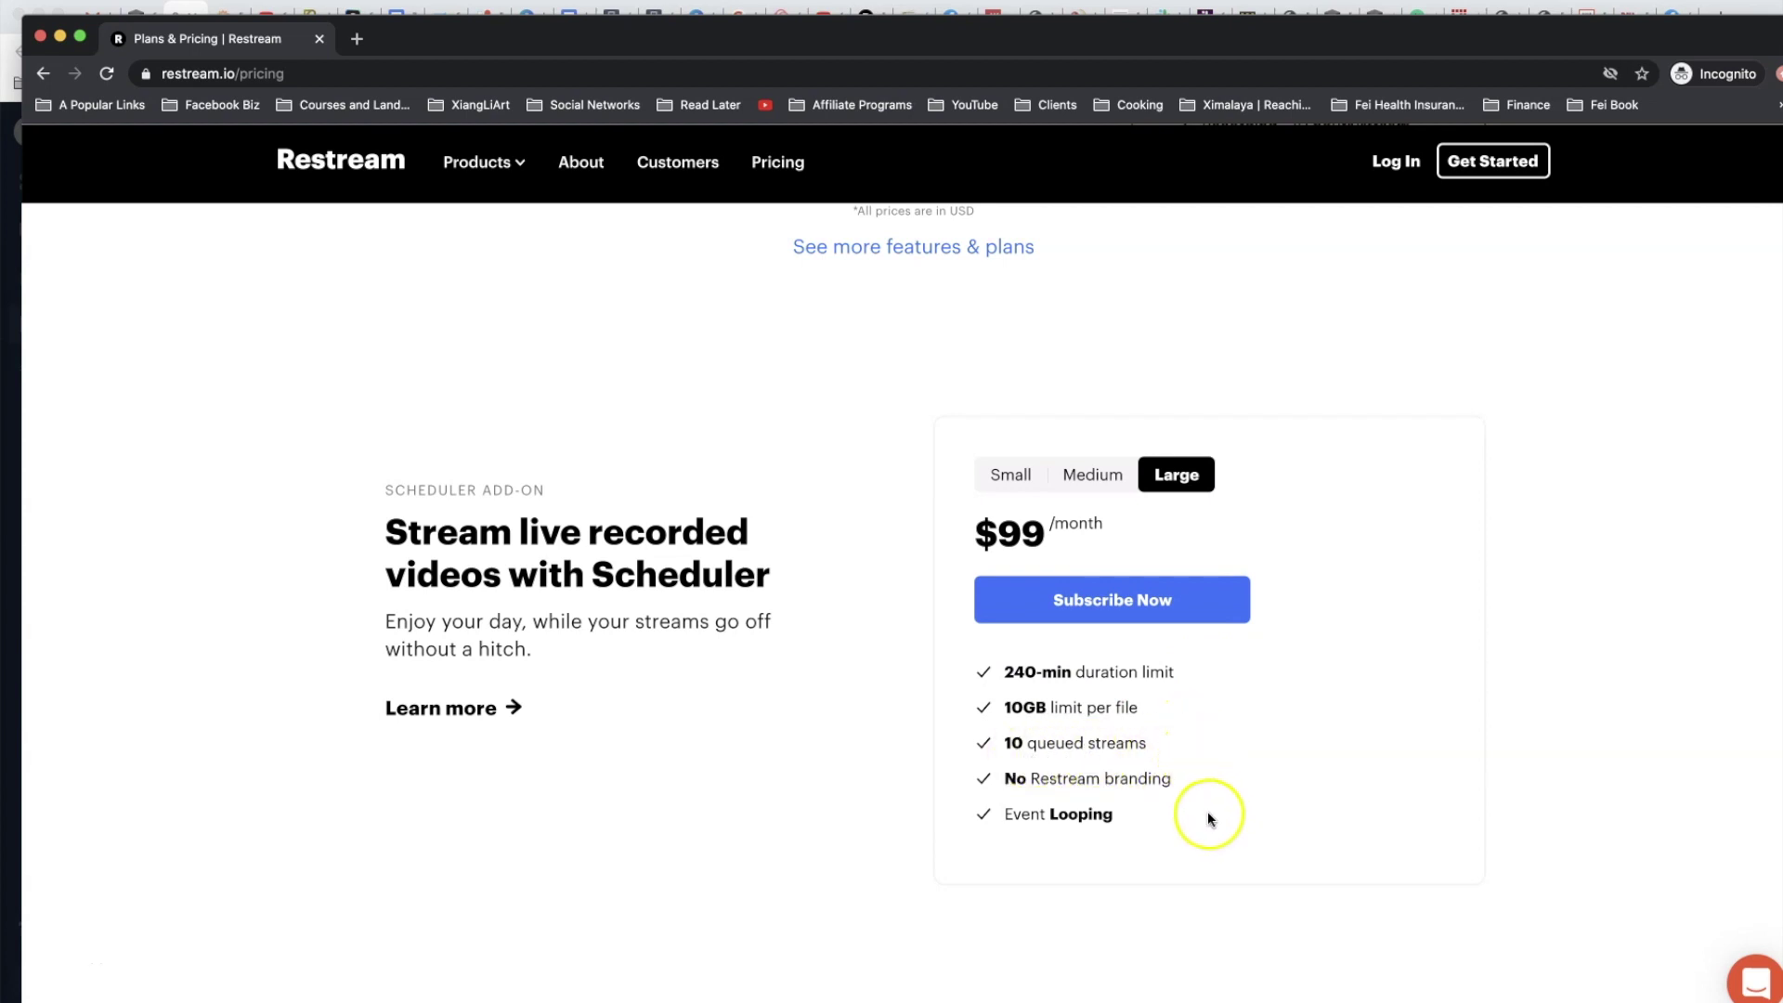
pyautogui.moveTo(1126, 834); pyautogui.dragTo(986, 817)
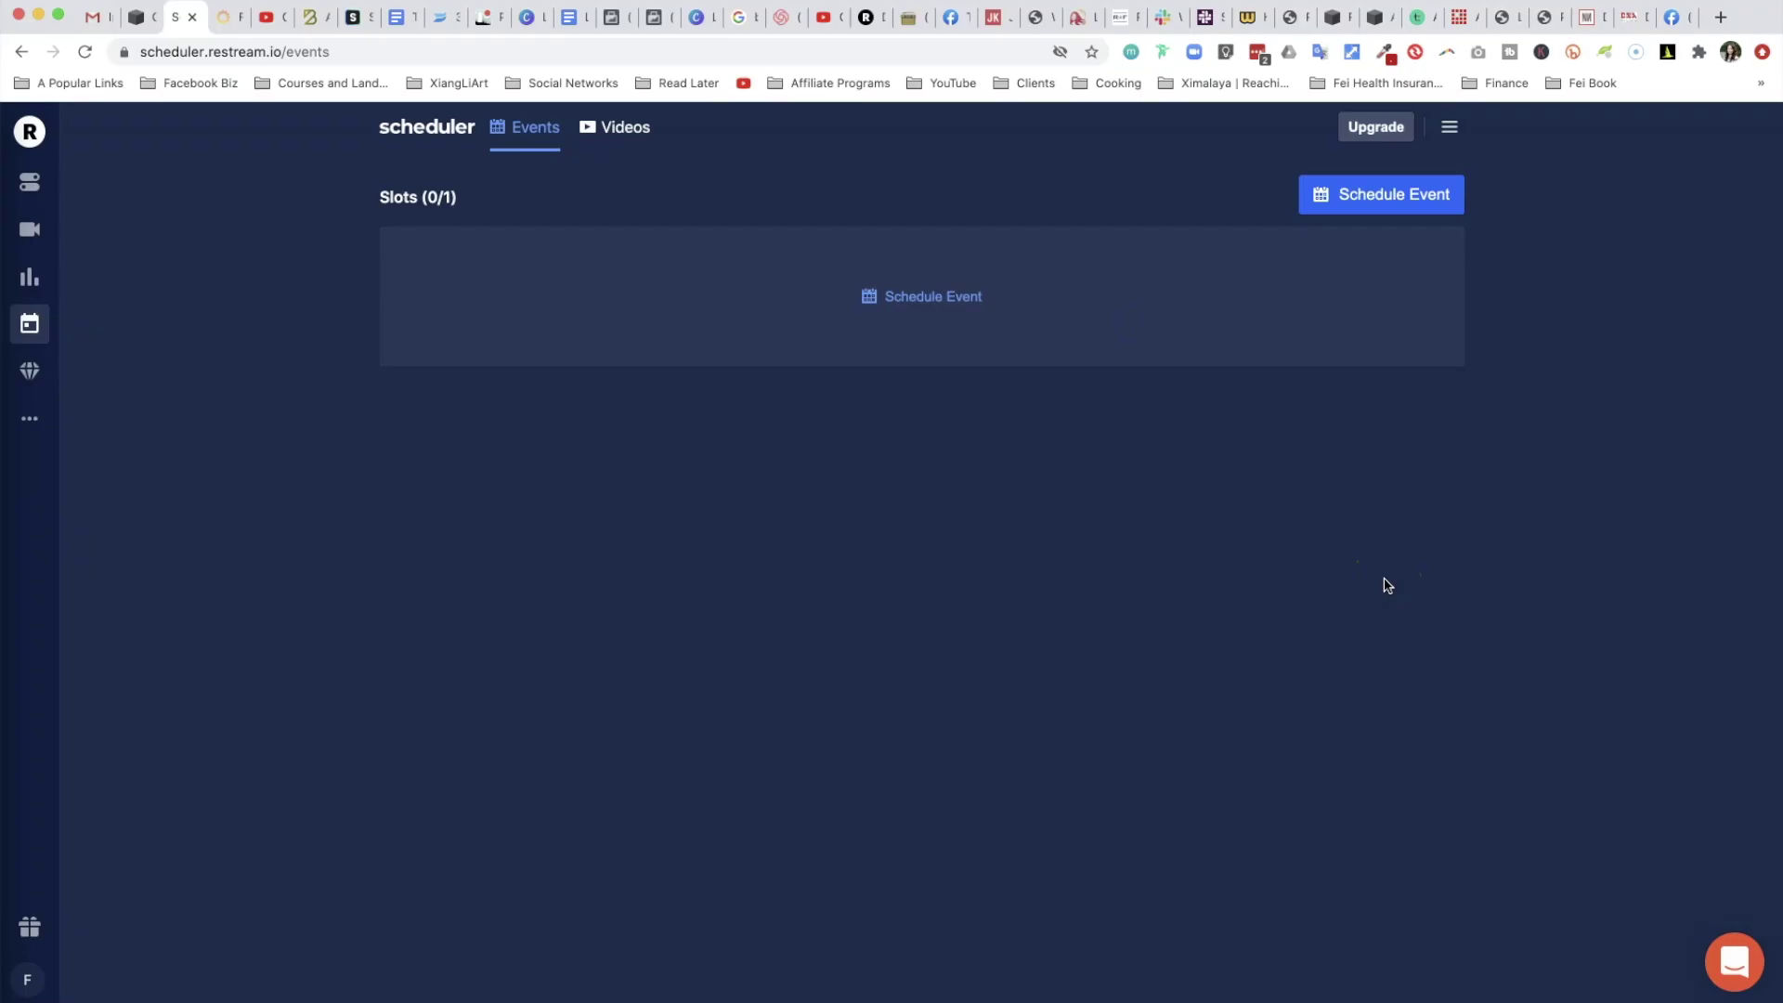
pyautogui.click(1385, 572)
# View the Videos library and check the upload options, then close the cloud import choices
pyautogui.click(1442, 203)
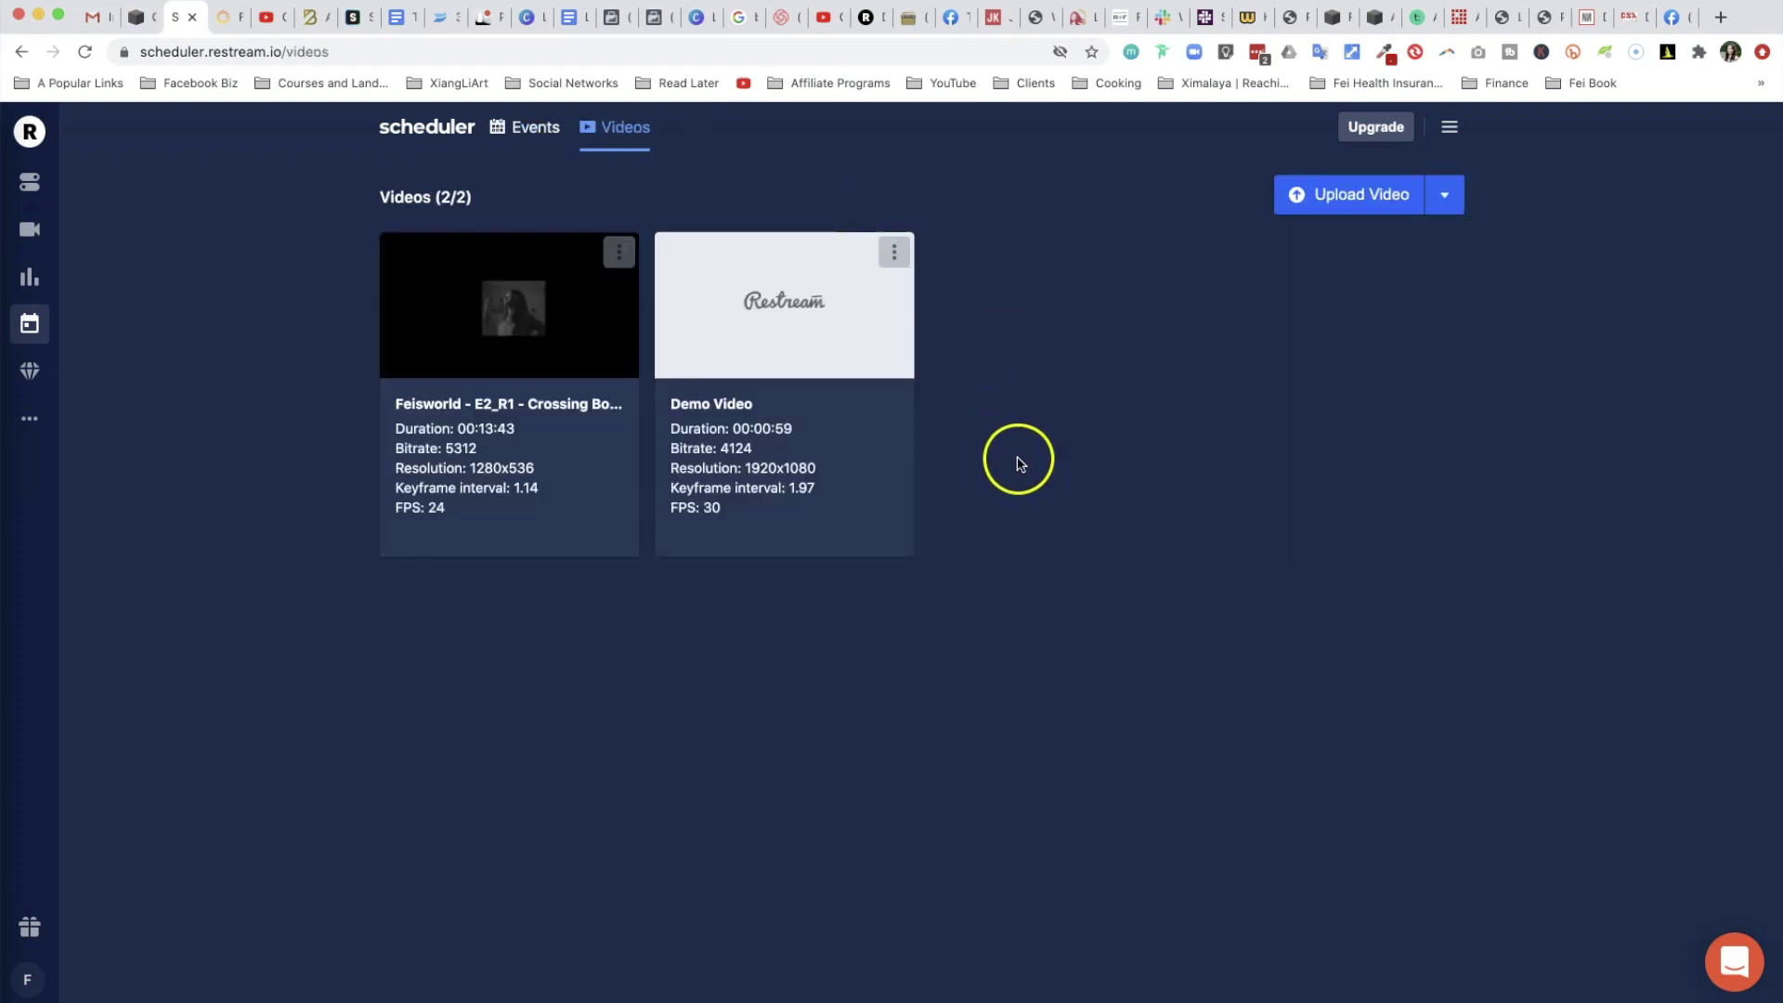
pyautogui.click(1386, 211)
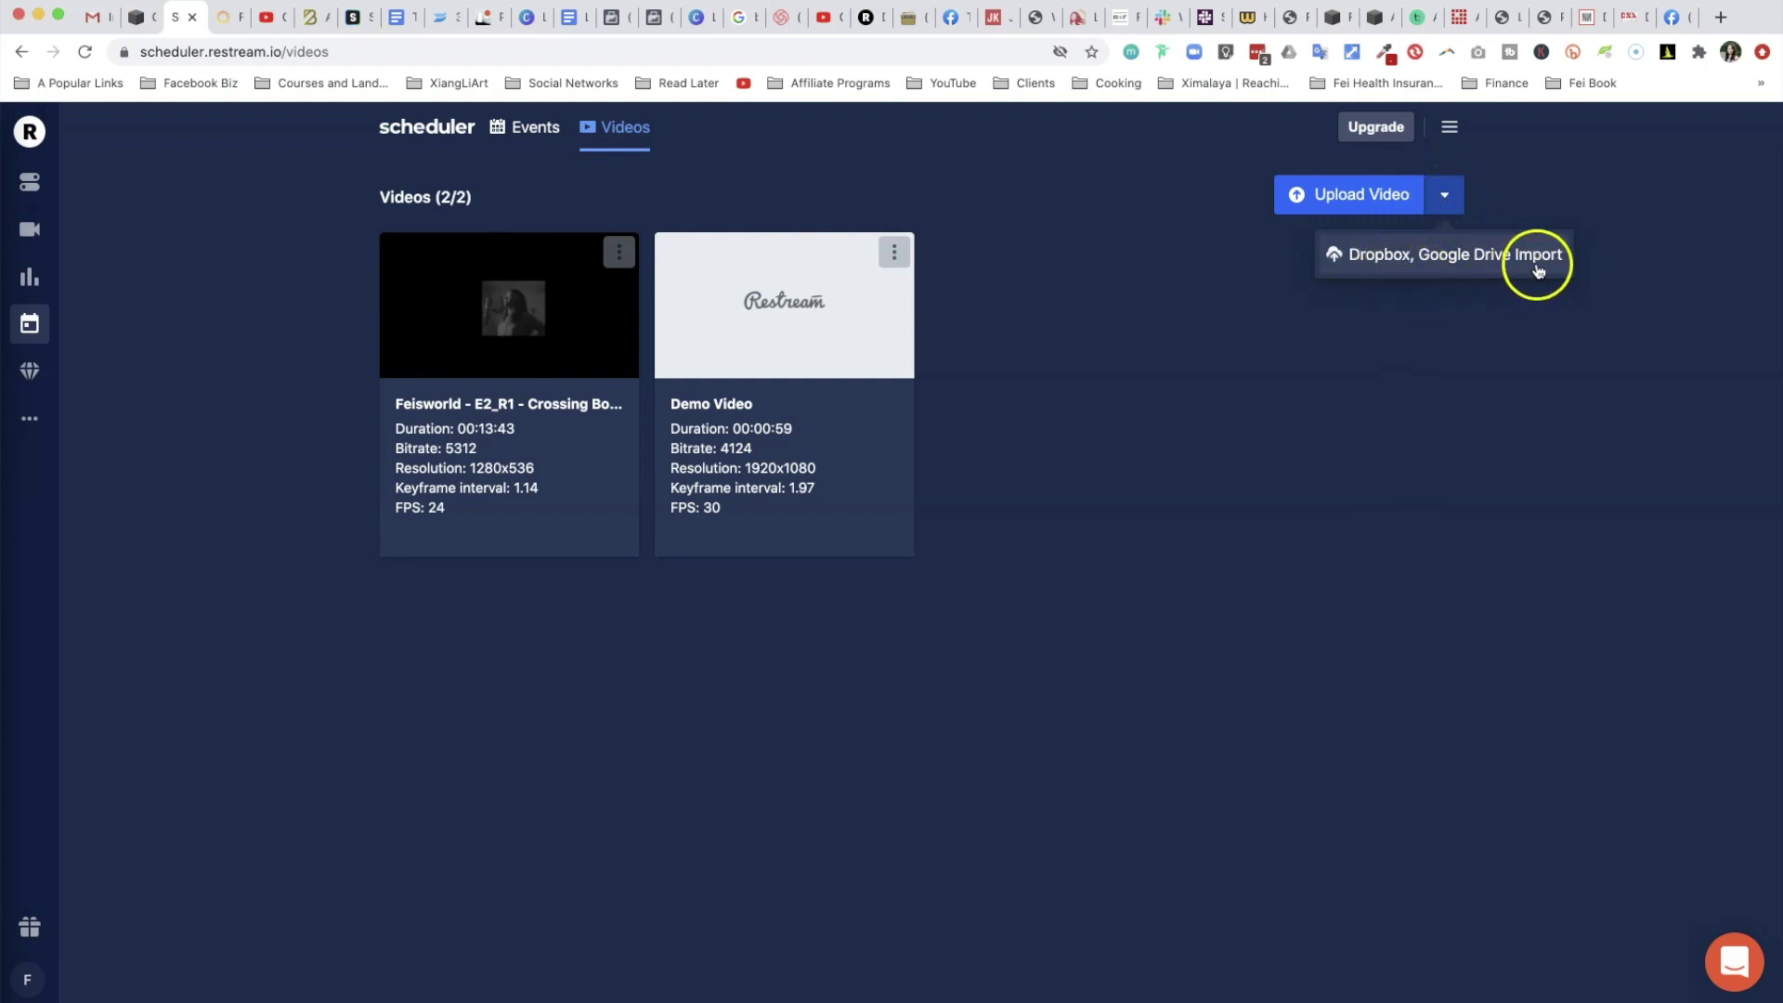
pyautogui.click(1355, 410)
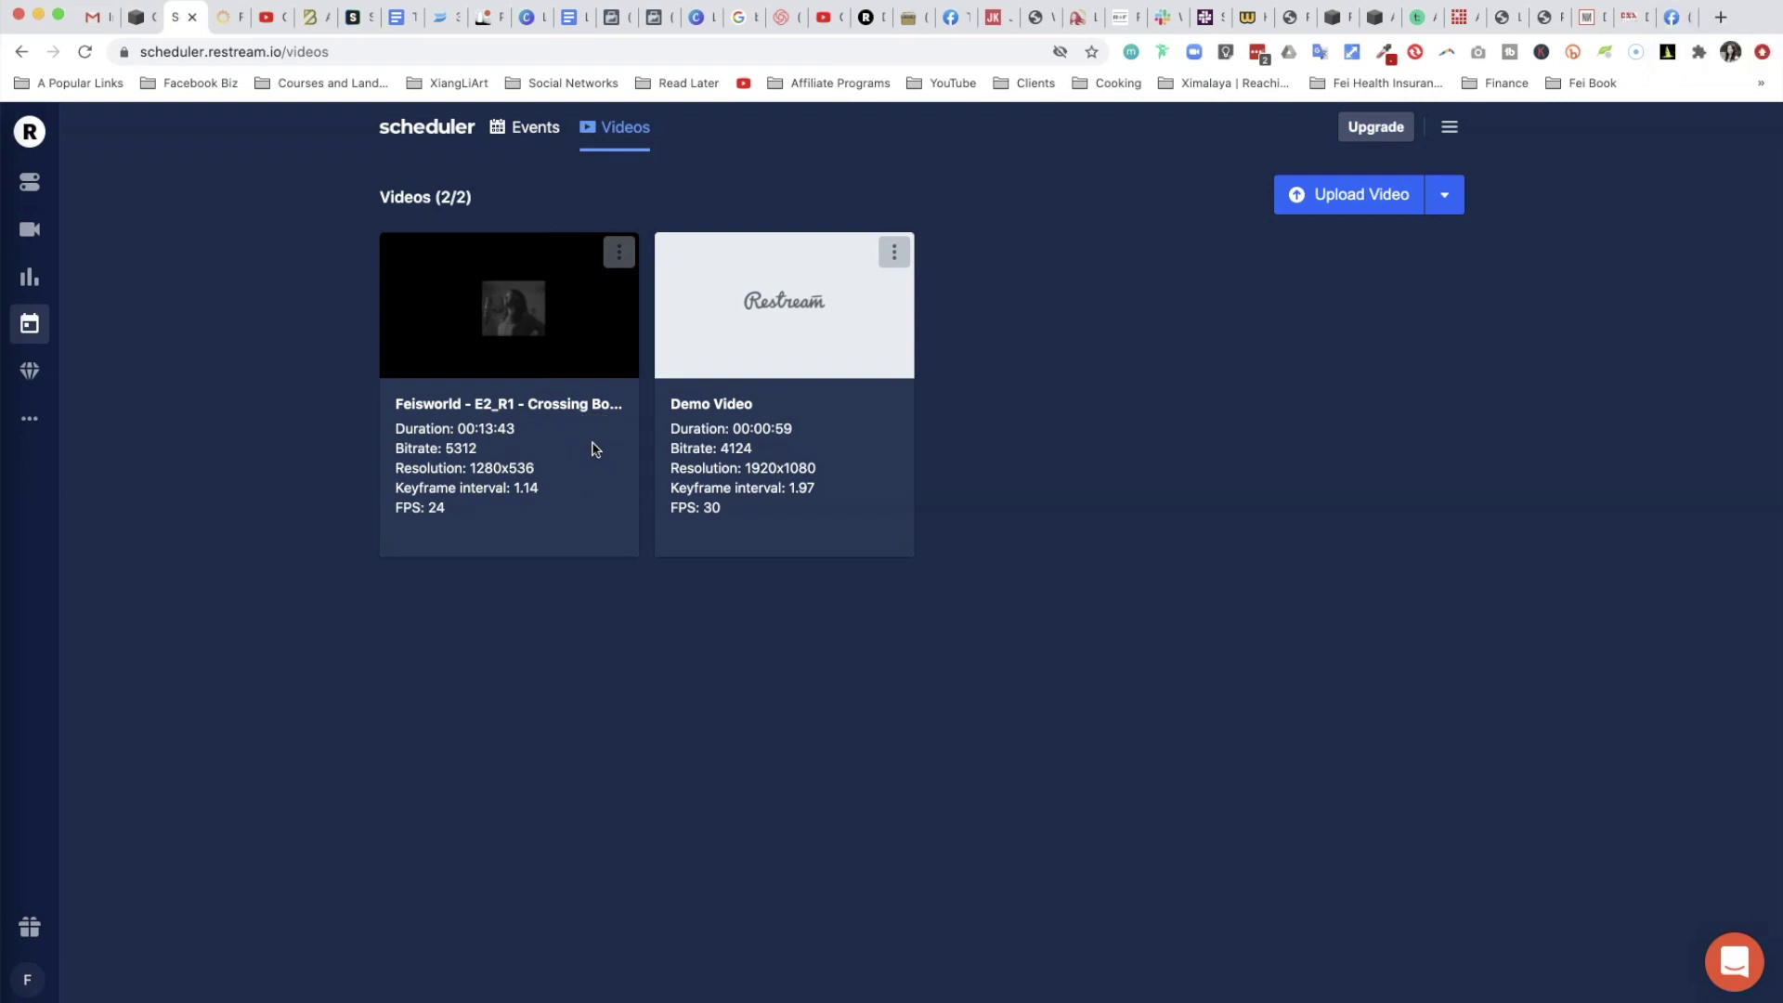
# Start scheduling the first video as a live event, then close the form unscheduled
pyautogui.click(619, 251)
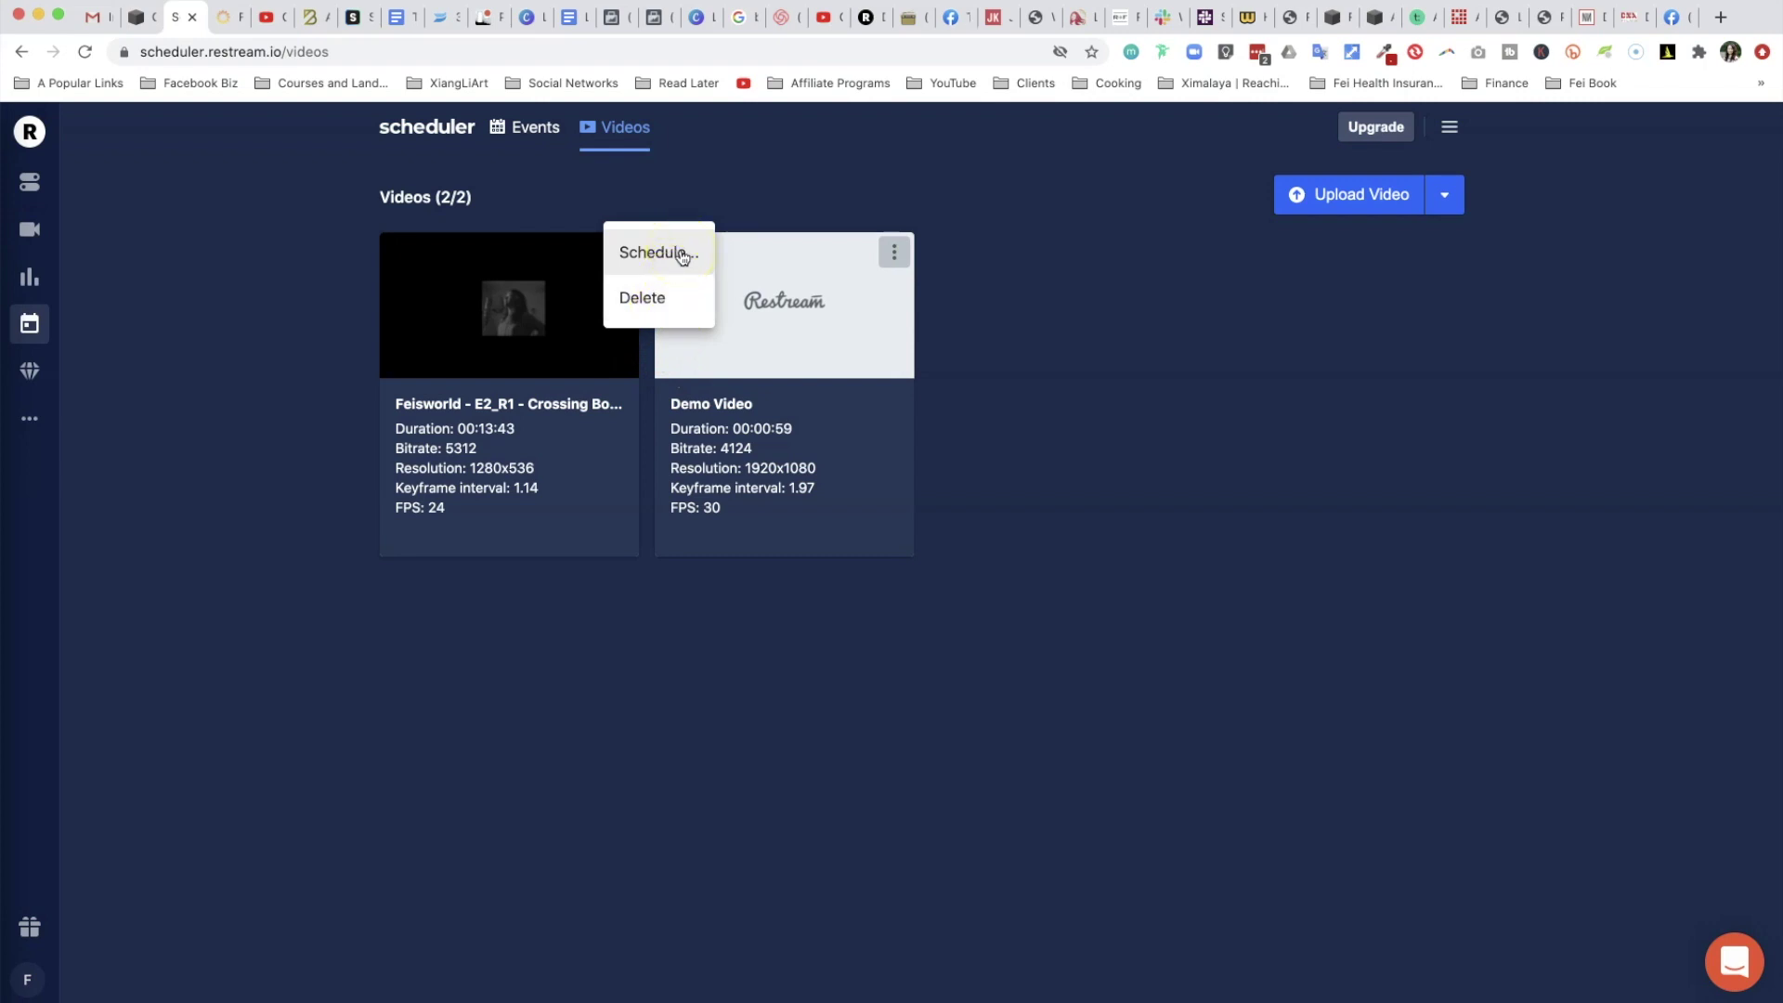
pyautogui.click(683, 257)
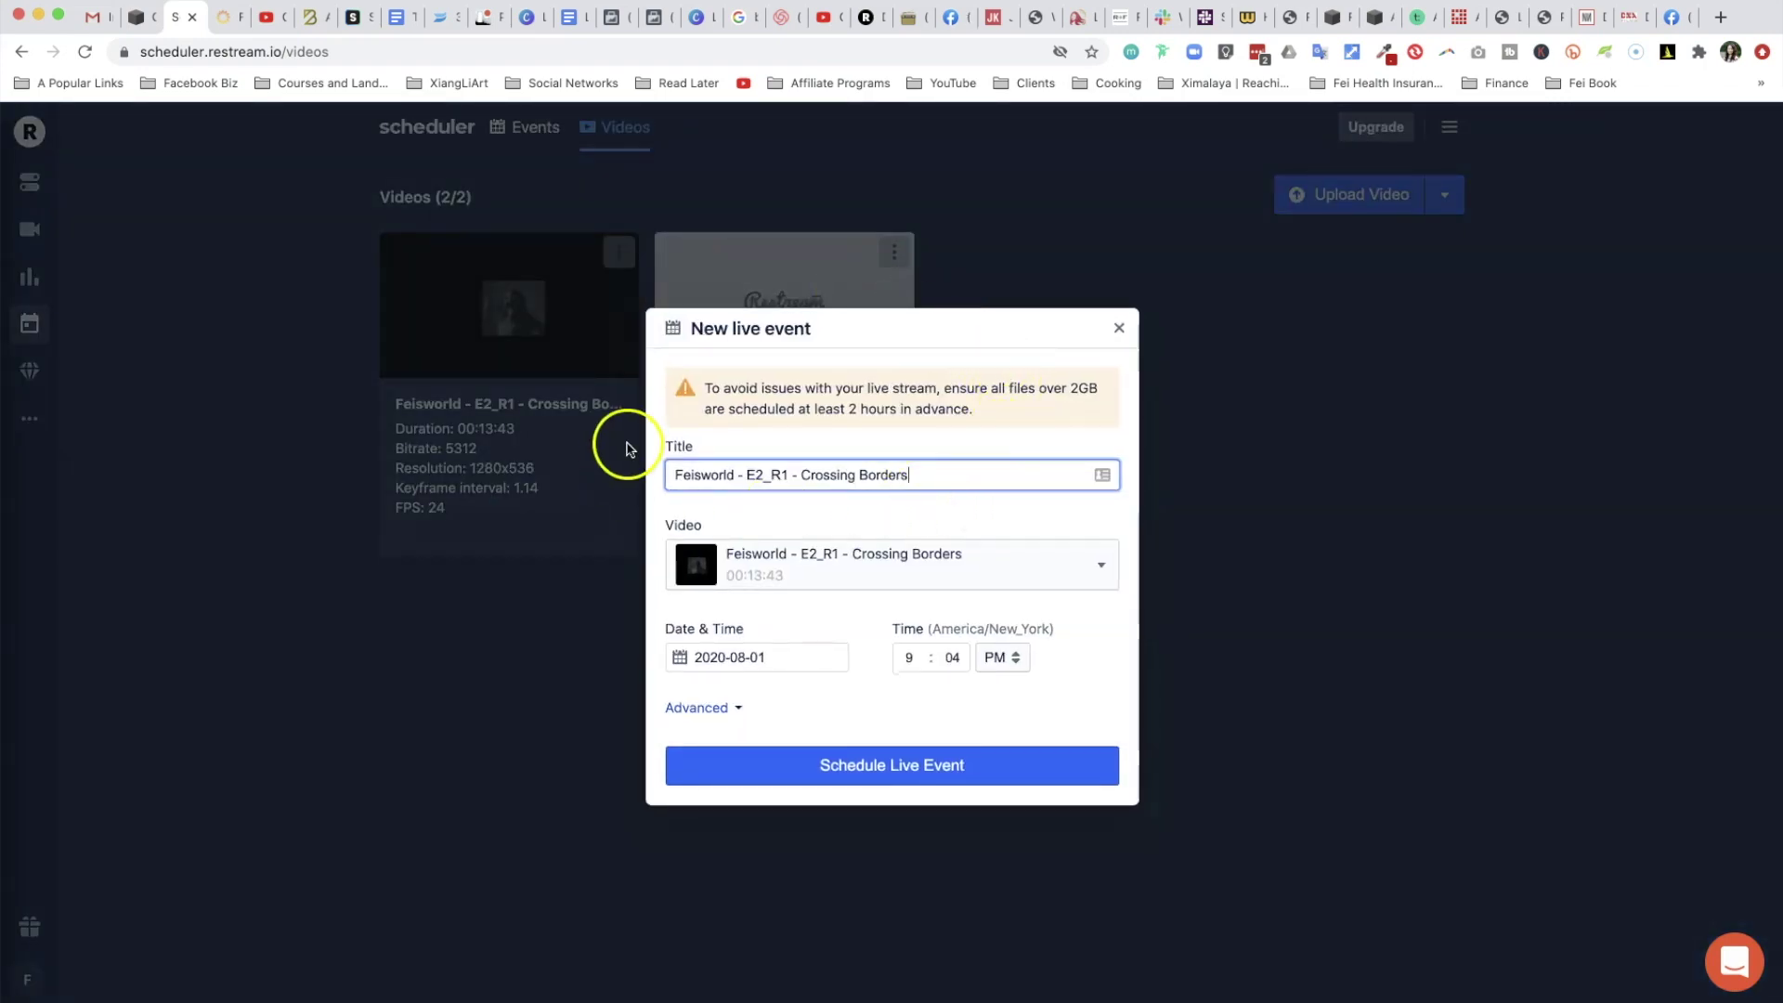
pyautogui.click(1120, 327)
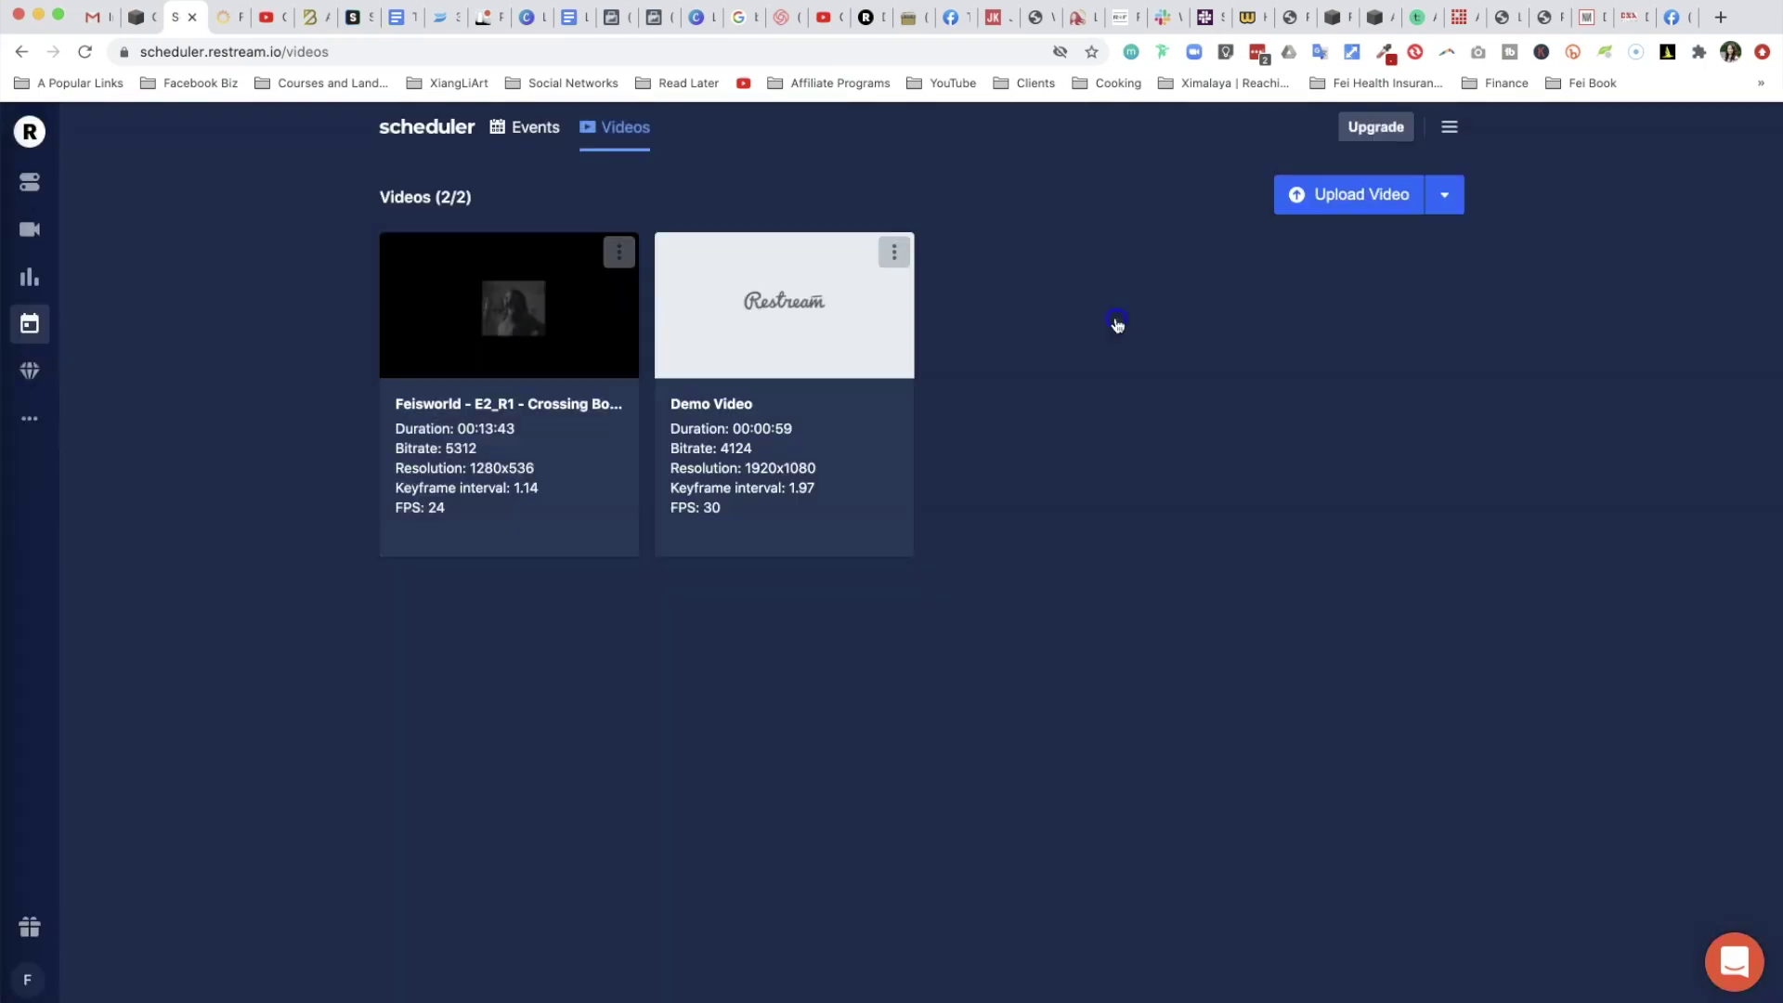
# From Events, start a new live event and review its title and large-file warning
pyautogui.click(546, 136)
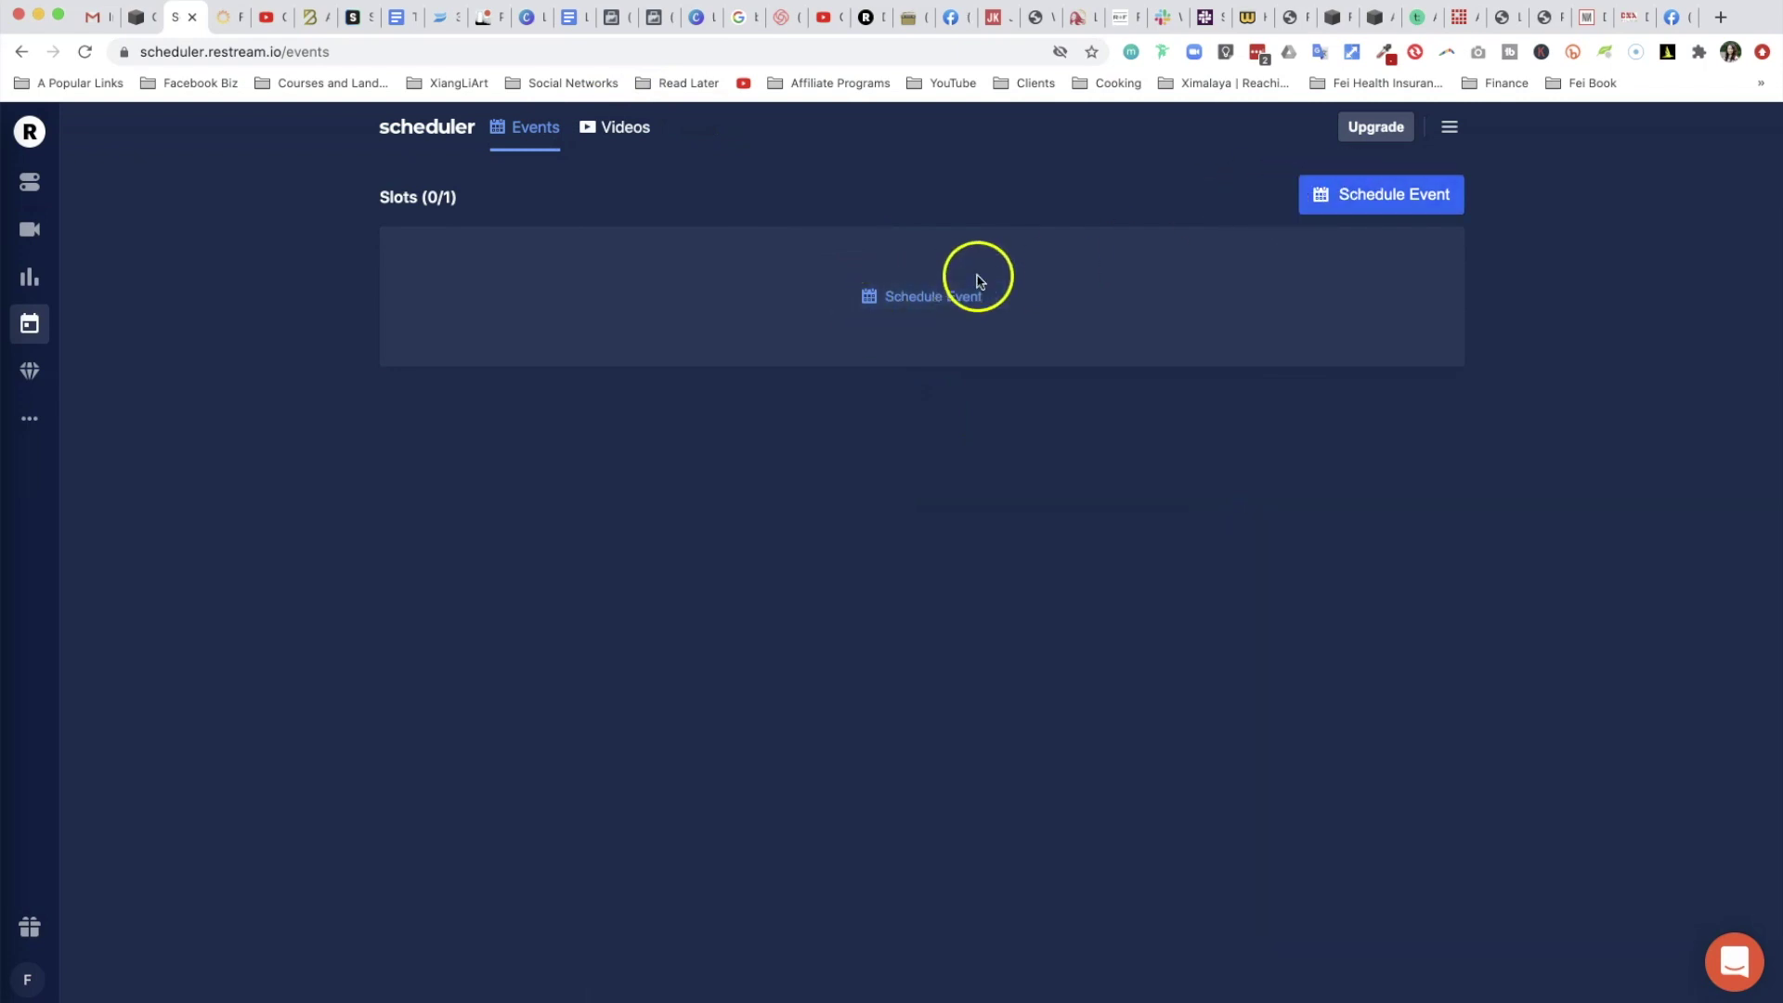
pyautogui.click(958, 303)
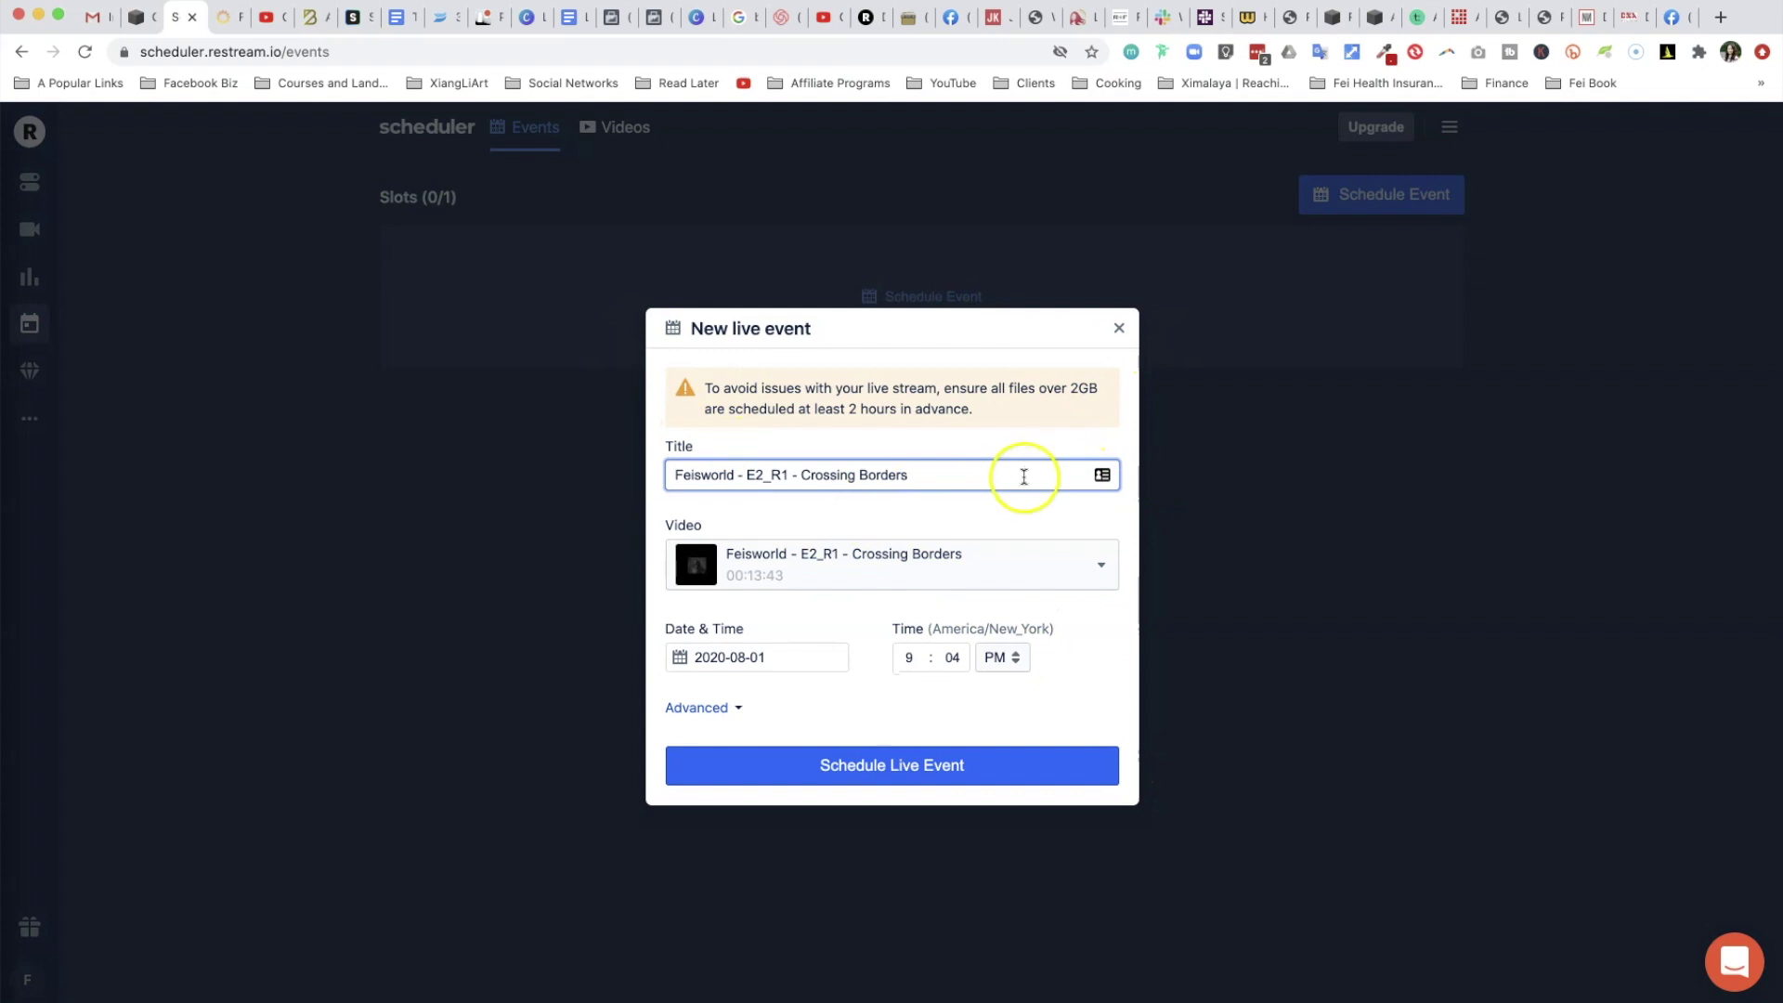
pyautogui.press('super+a')
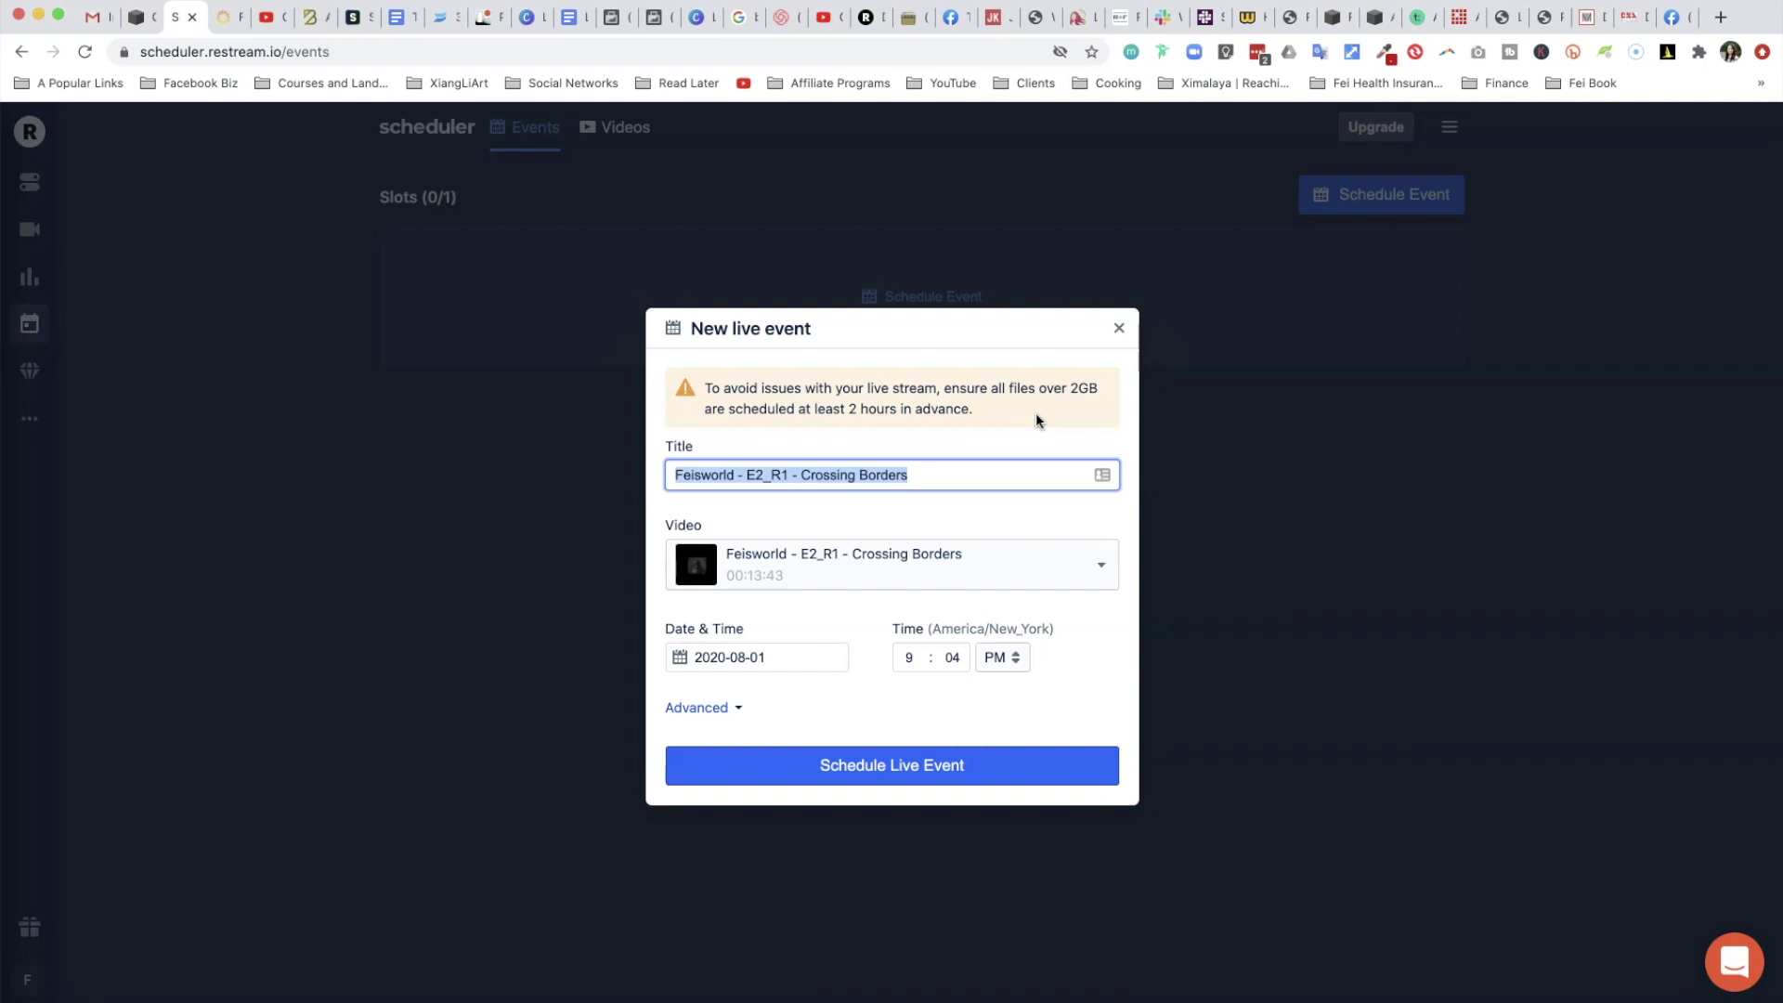
pyautogui.moveTo(1035, 416)
pyautogui.mouseDown()
pyautogui.moveTo(737, 390)
pyautogui.moveTo(1030, 418)
pyautogui.mouseUp()
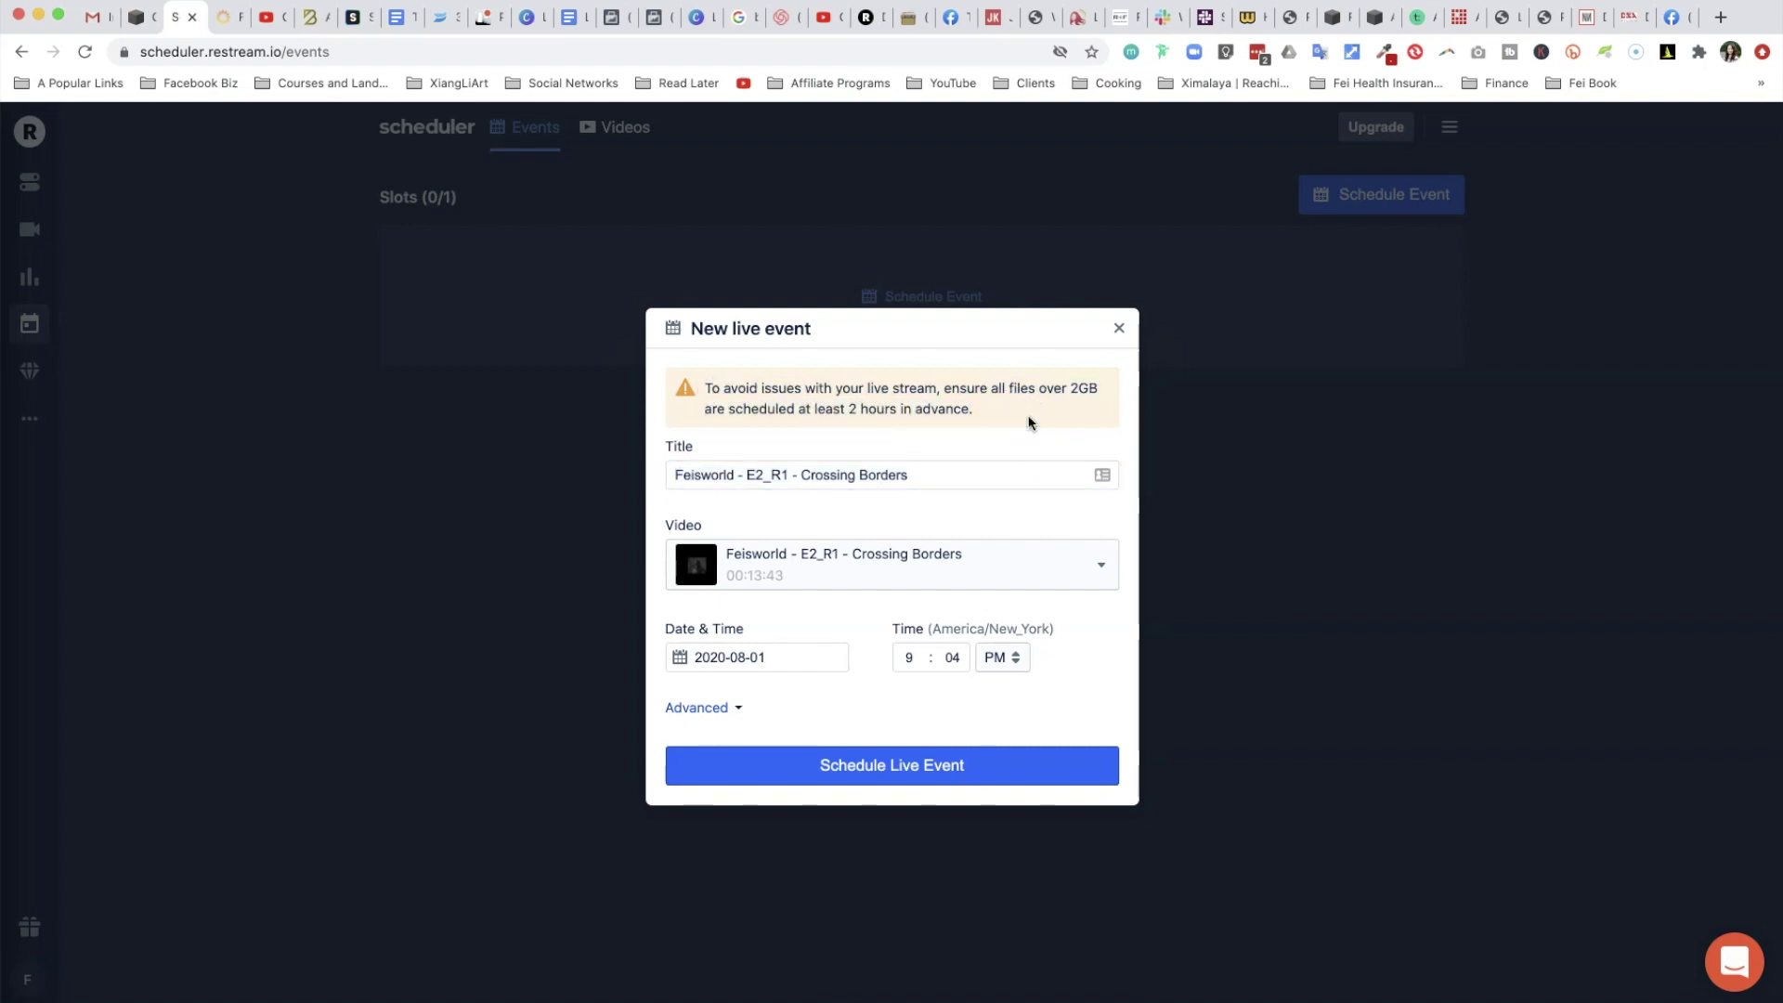
pyautogui.click(1074, 409)
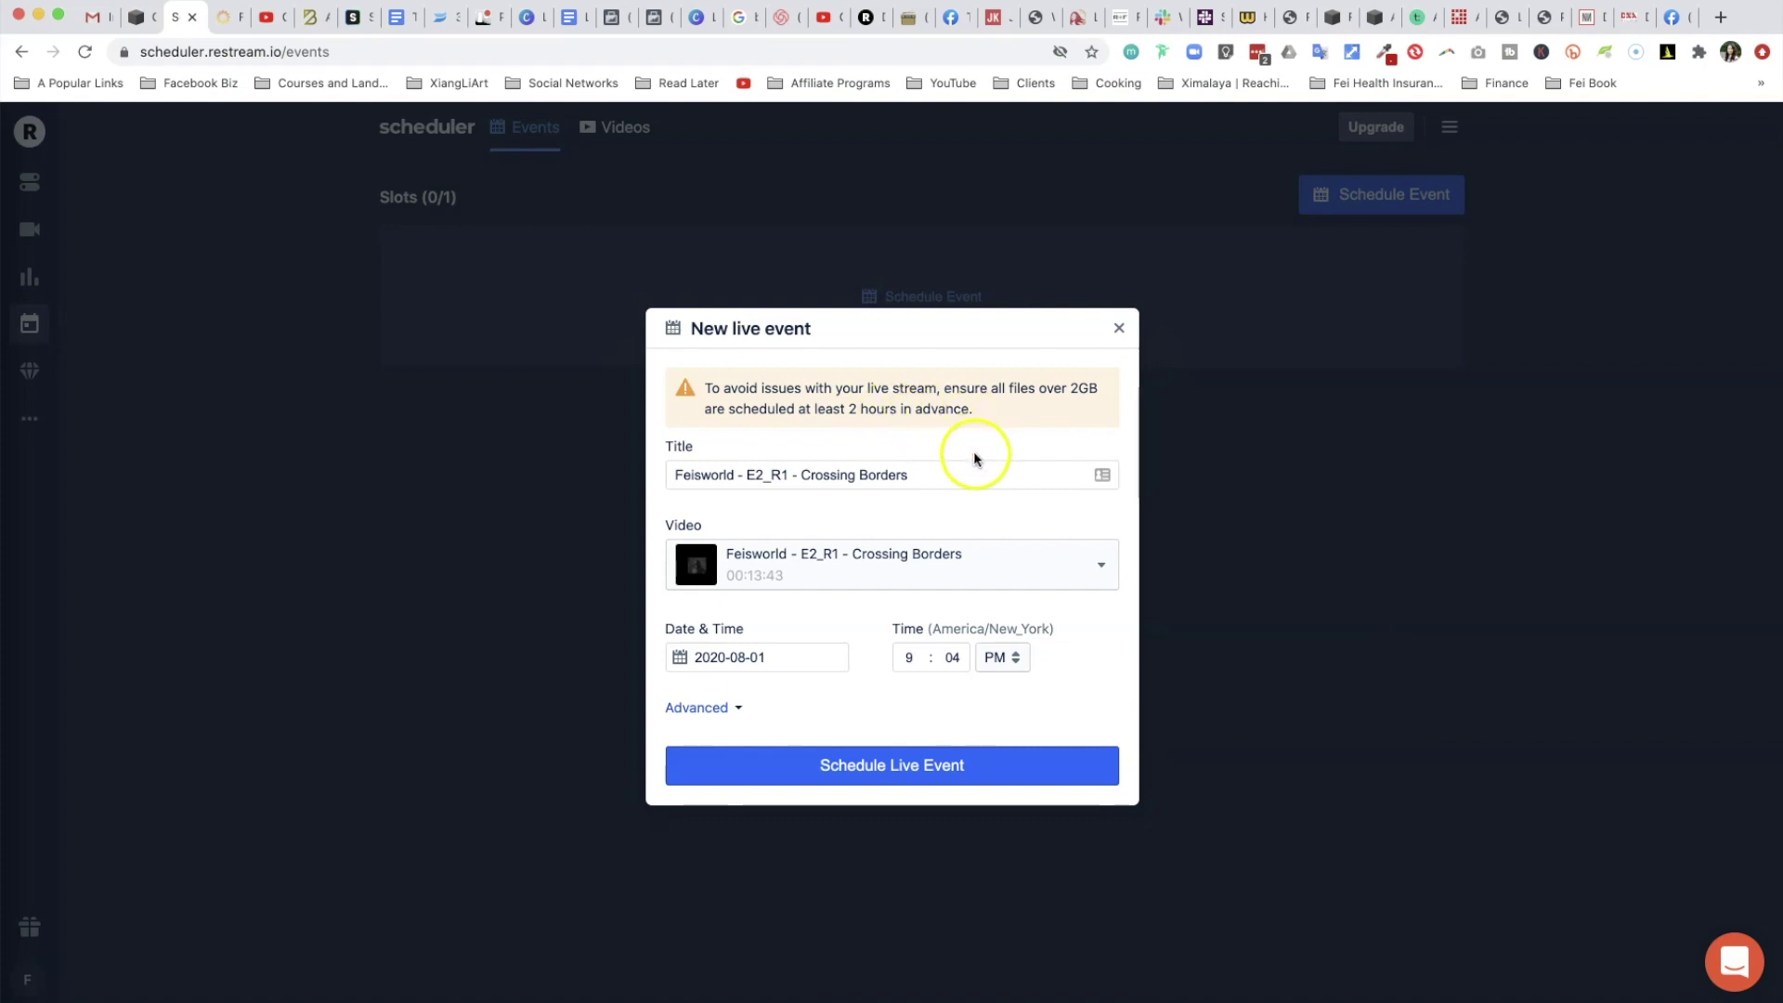
pyautogui.moveTo(970, 475); pyautogui.dragTo(675, 475)
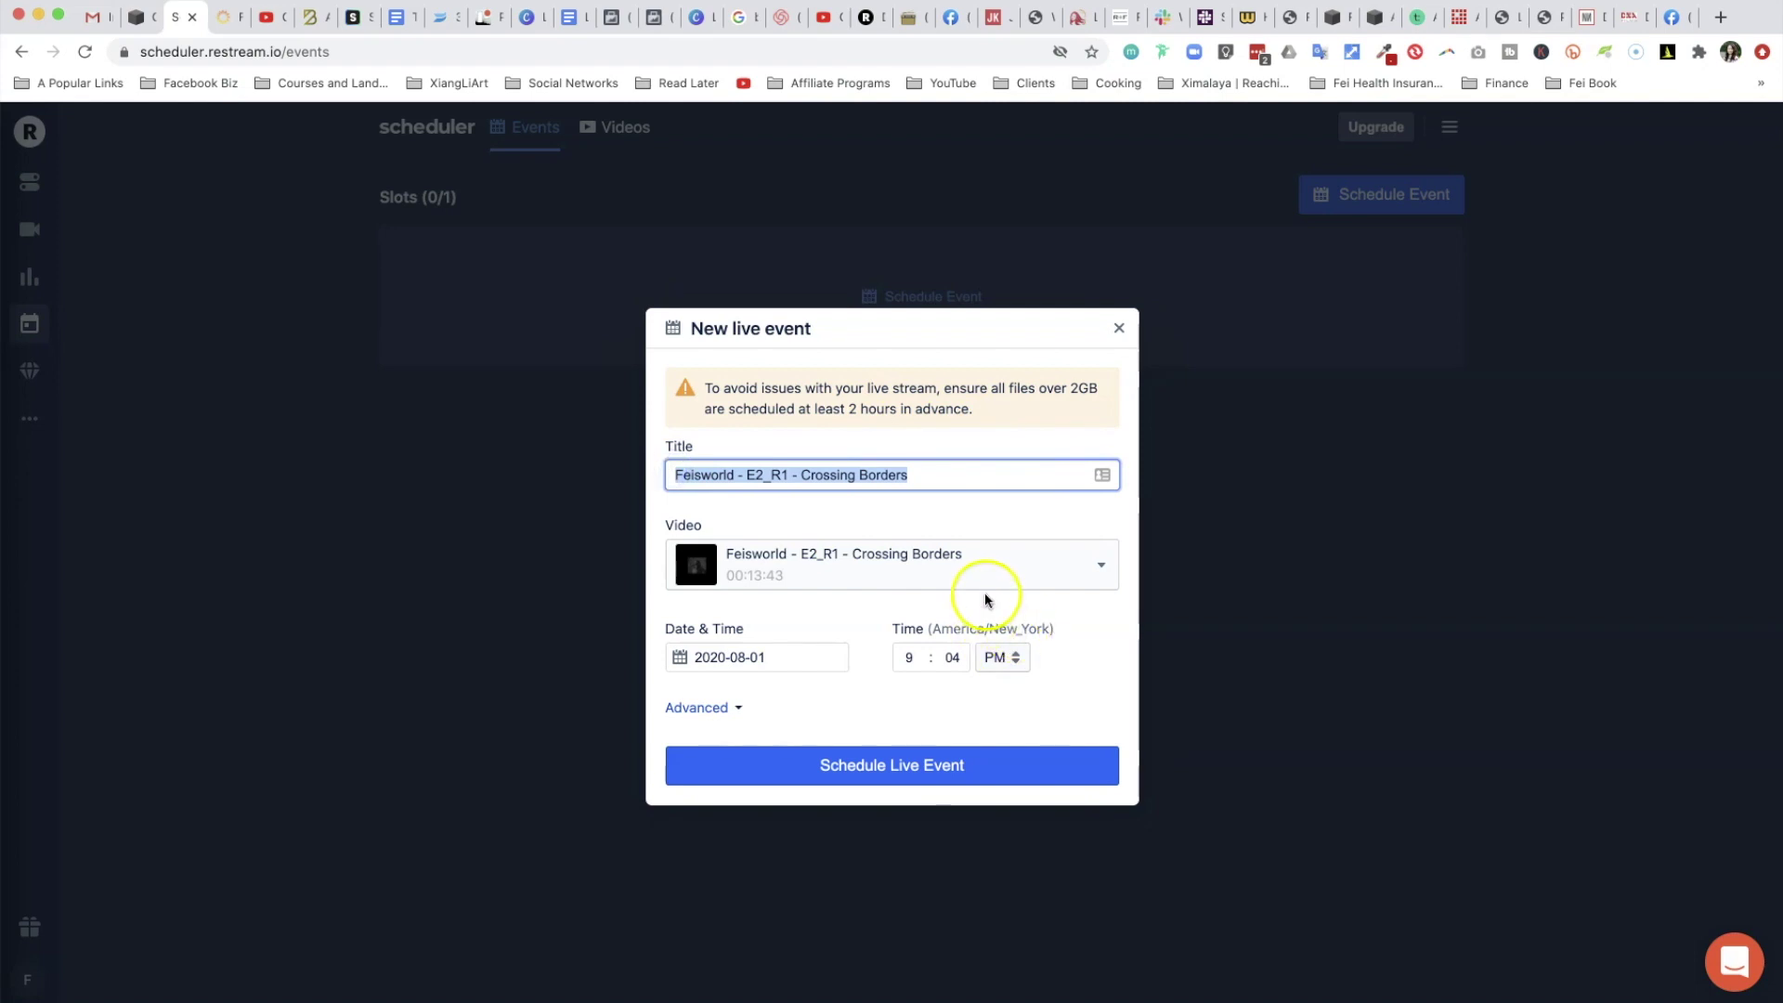
# Set the event video to Feisworld - E2_R1 - Crossing Borders after briefly trying Demo Video
pyautogui.click(838, 575)
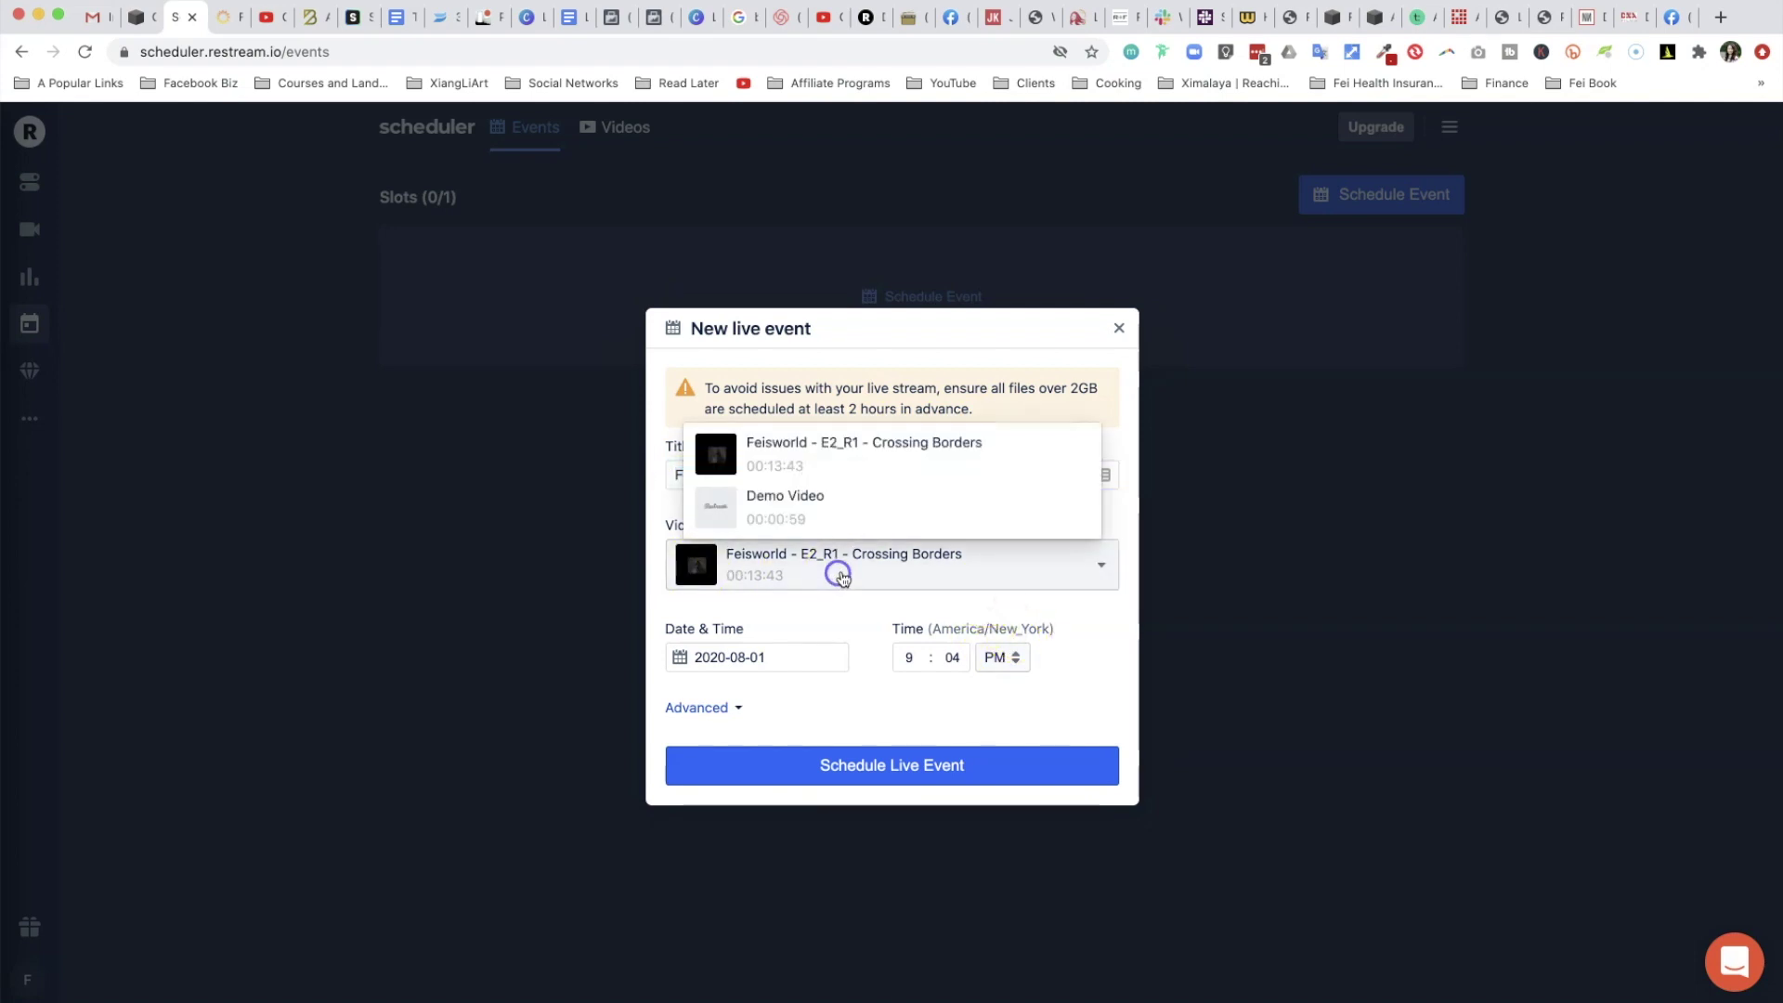
pyautogui.click(847, 513)
pyautogui.click(903, 576)
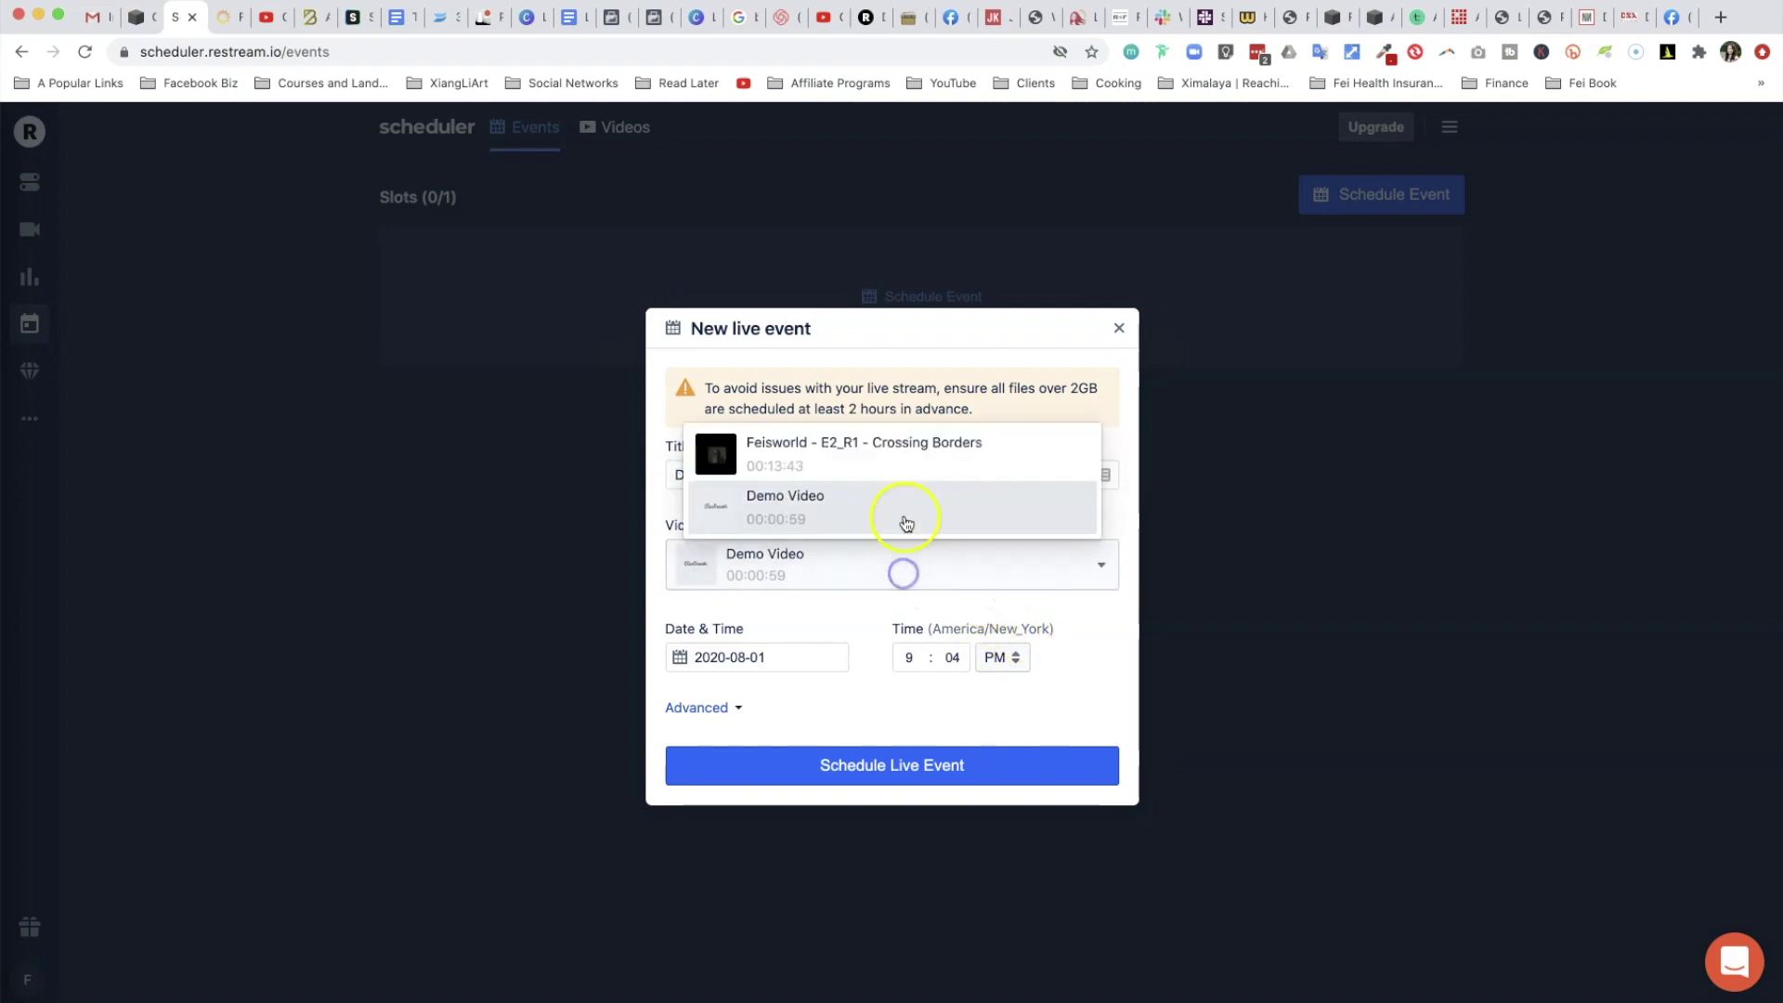
pyautogui.click(918, 455)
# Keep the event date 2020-08-01 and the 9:04 PM New York start time
pyautogui.click(793, 664)
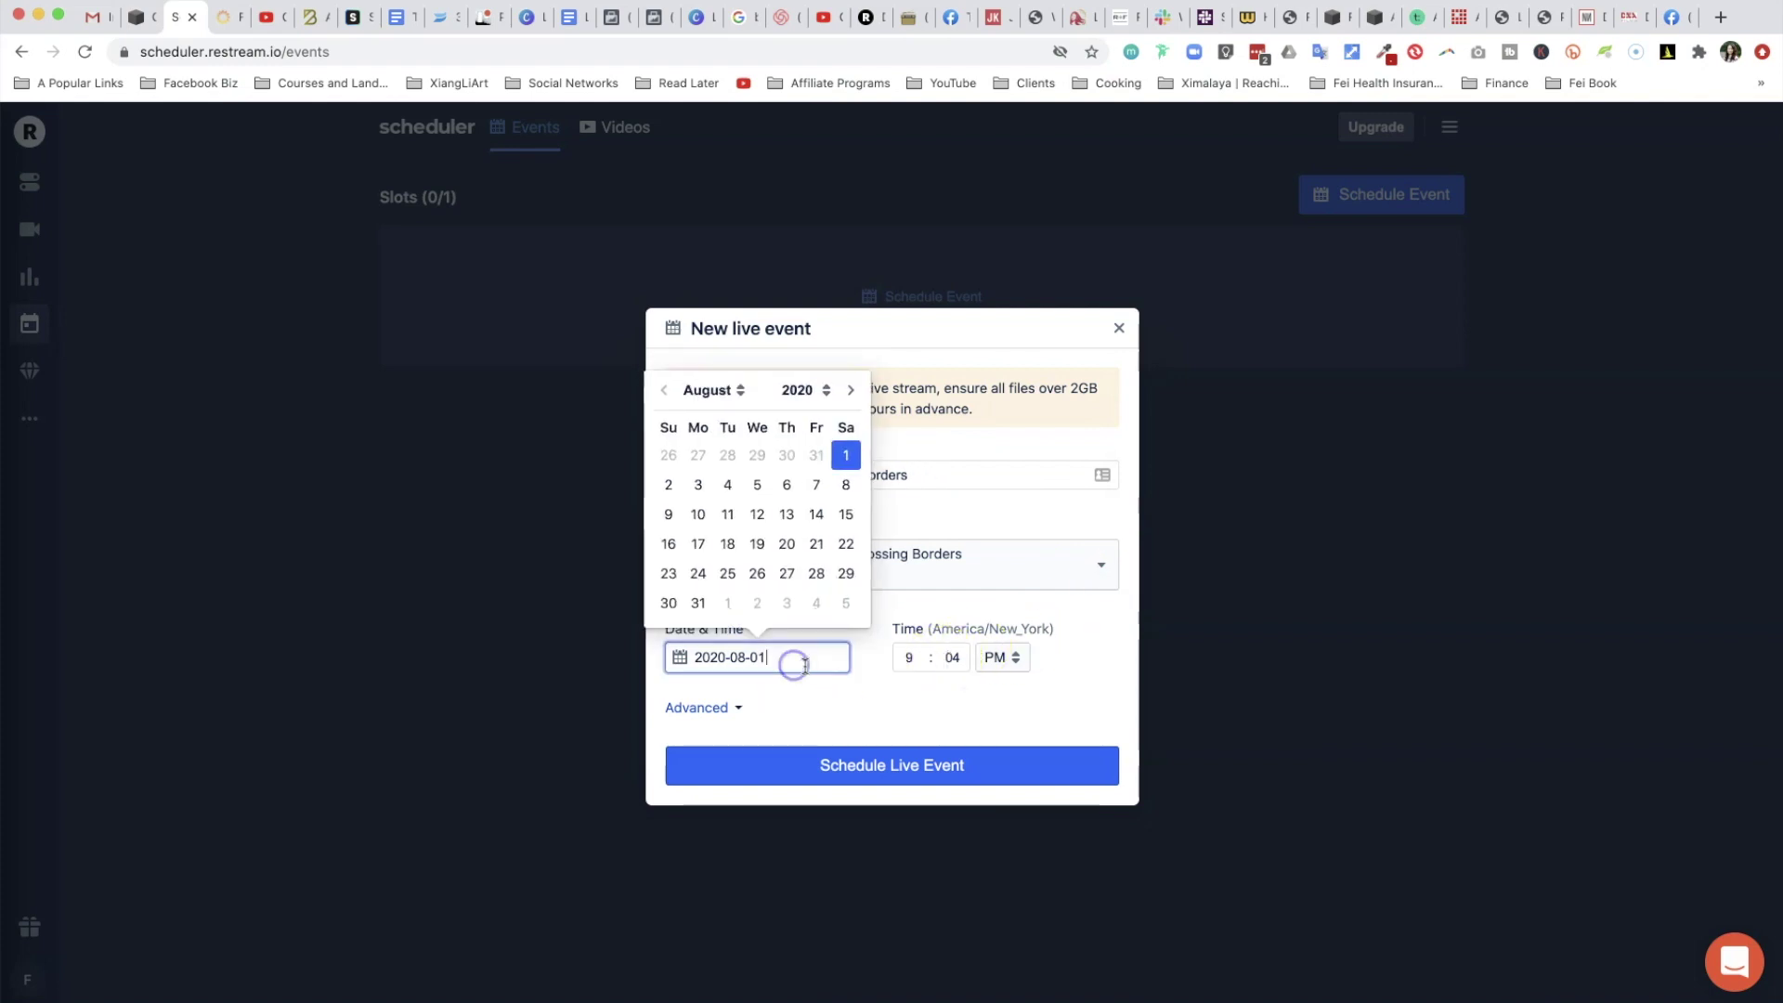
pyautogui.click(828, 698)
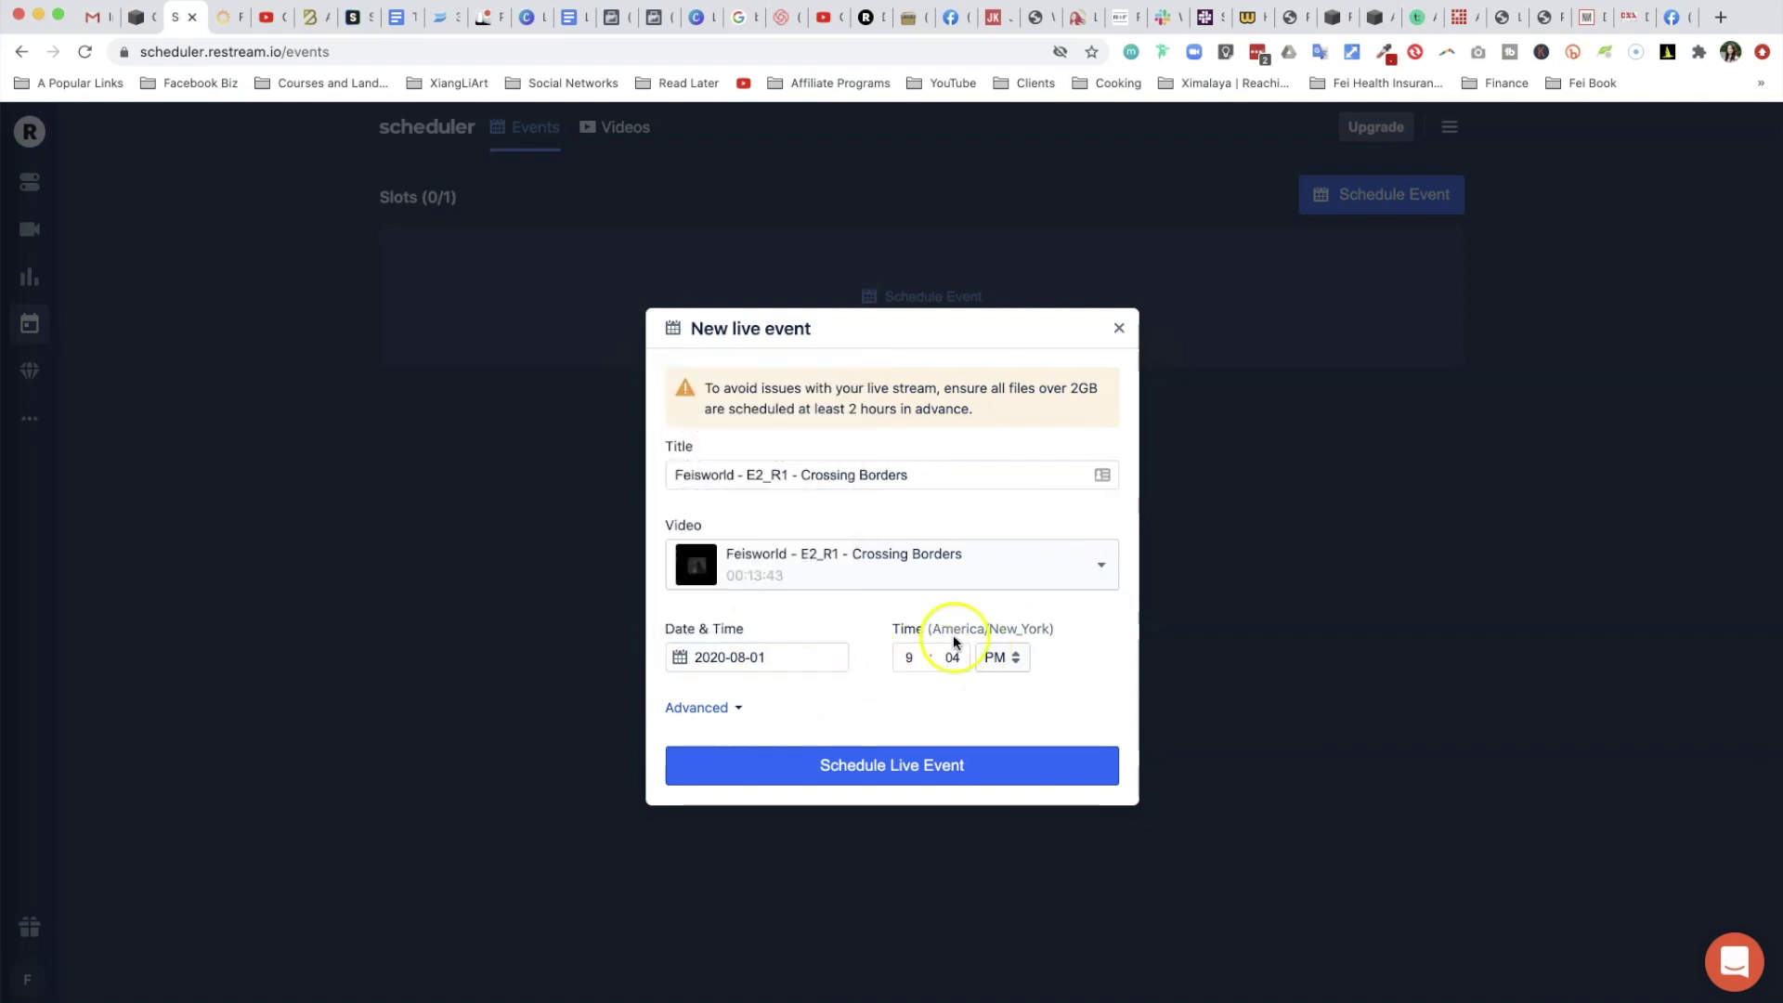
pyautogui.moveTo(1054, 629); pyautogui.dragTo(885, 628)
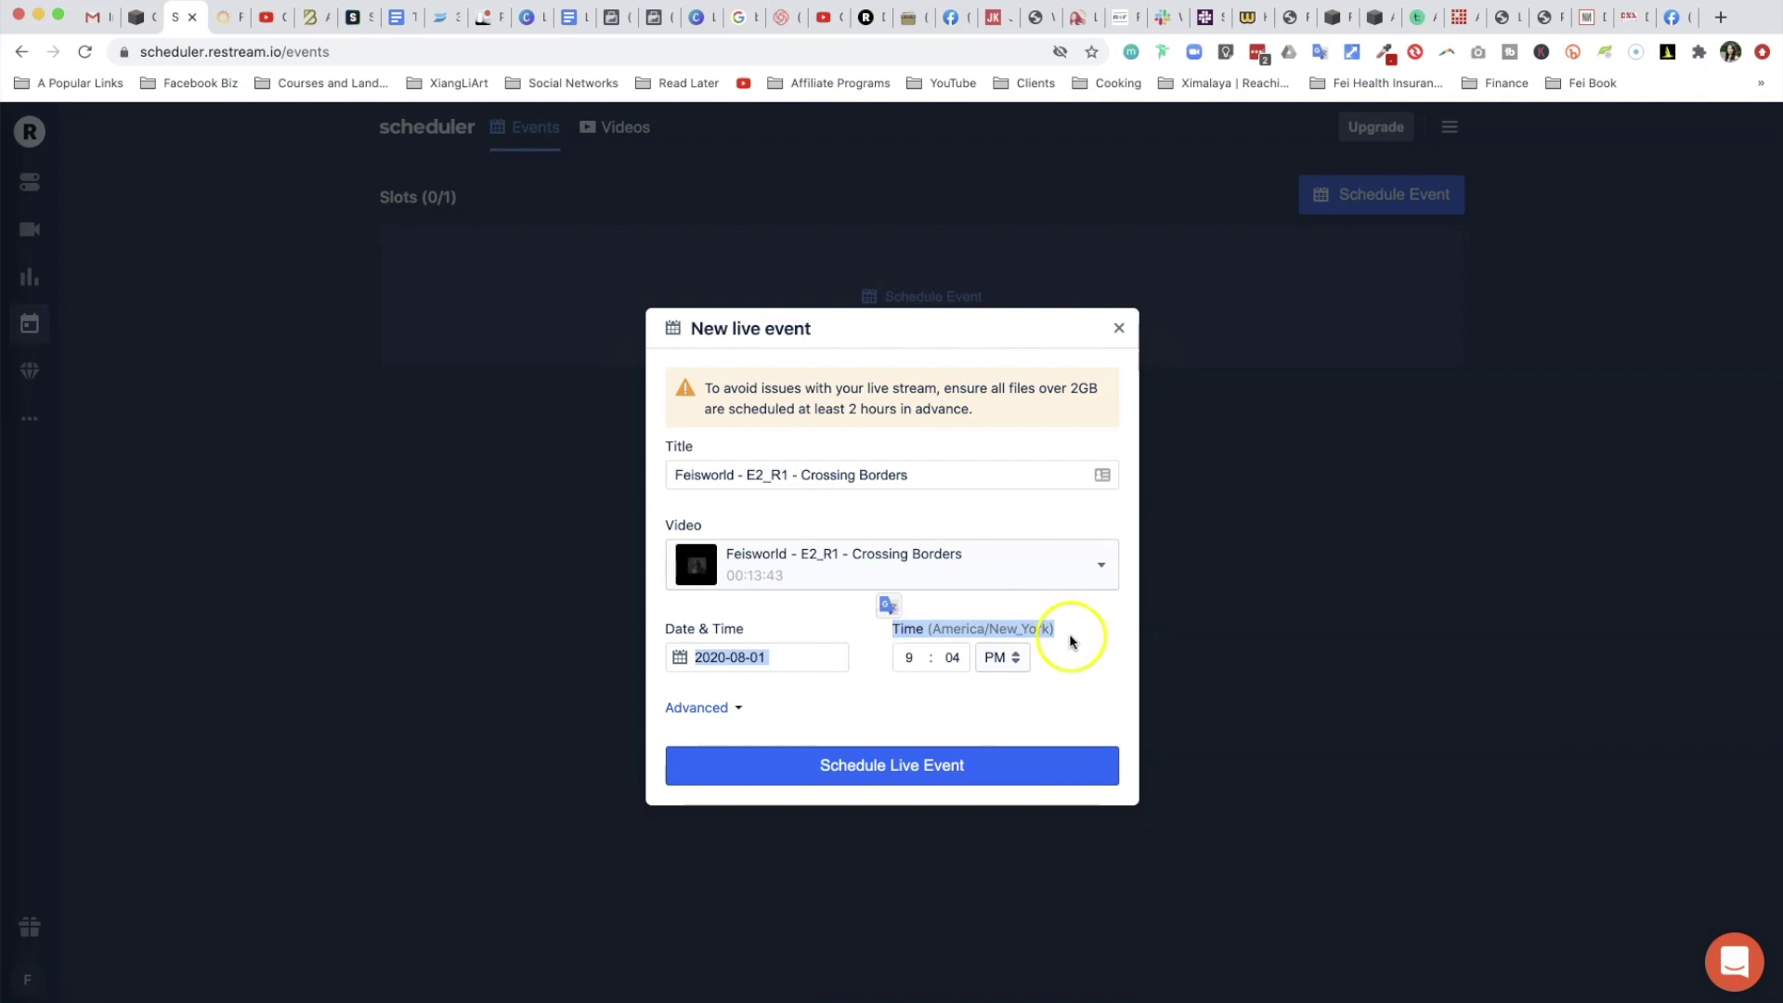
pyautogui.click(1072, 641)
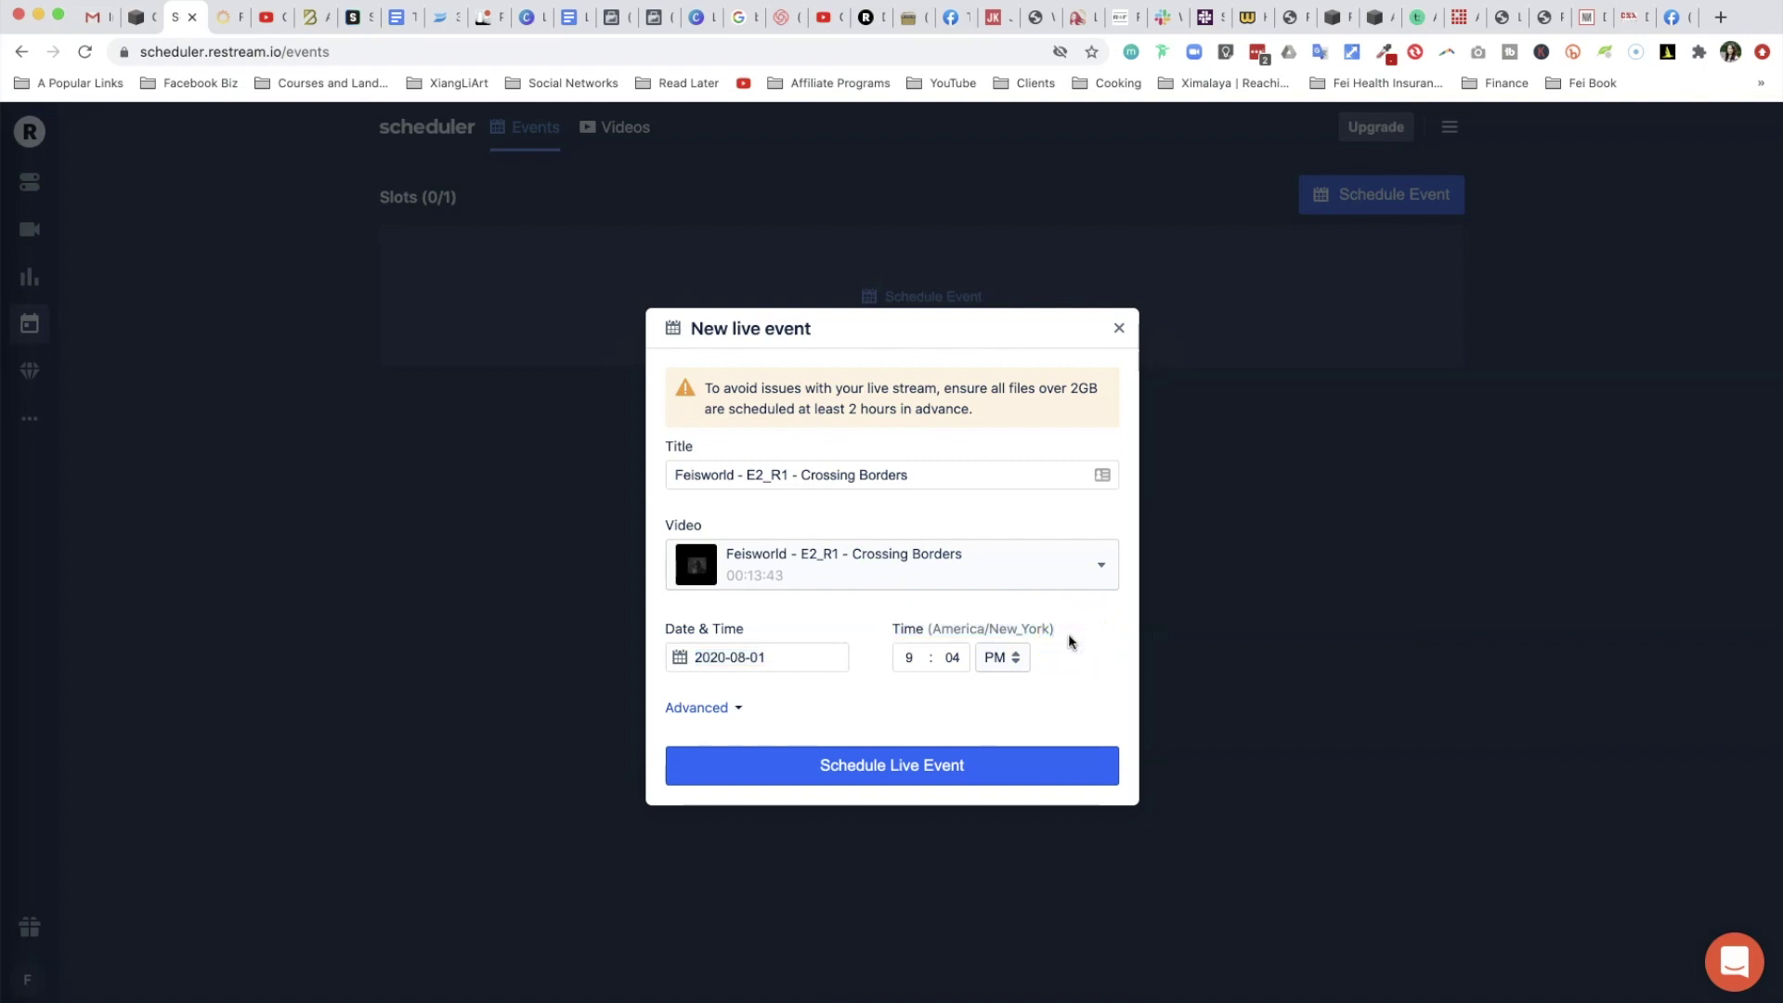
pyautogui.click(803, 659)
pyautogui.click(849, 455)
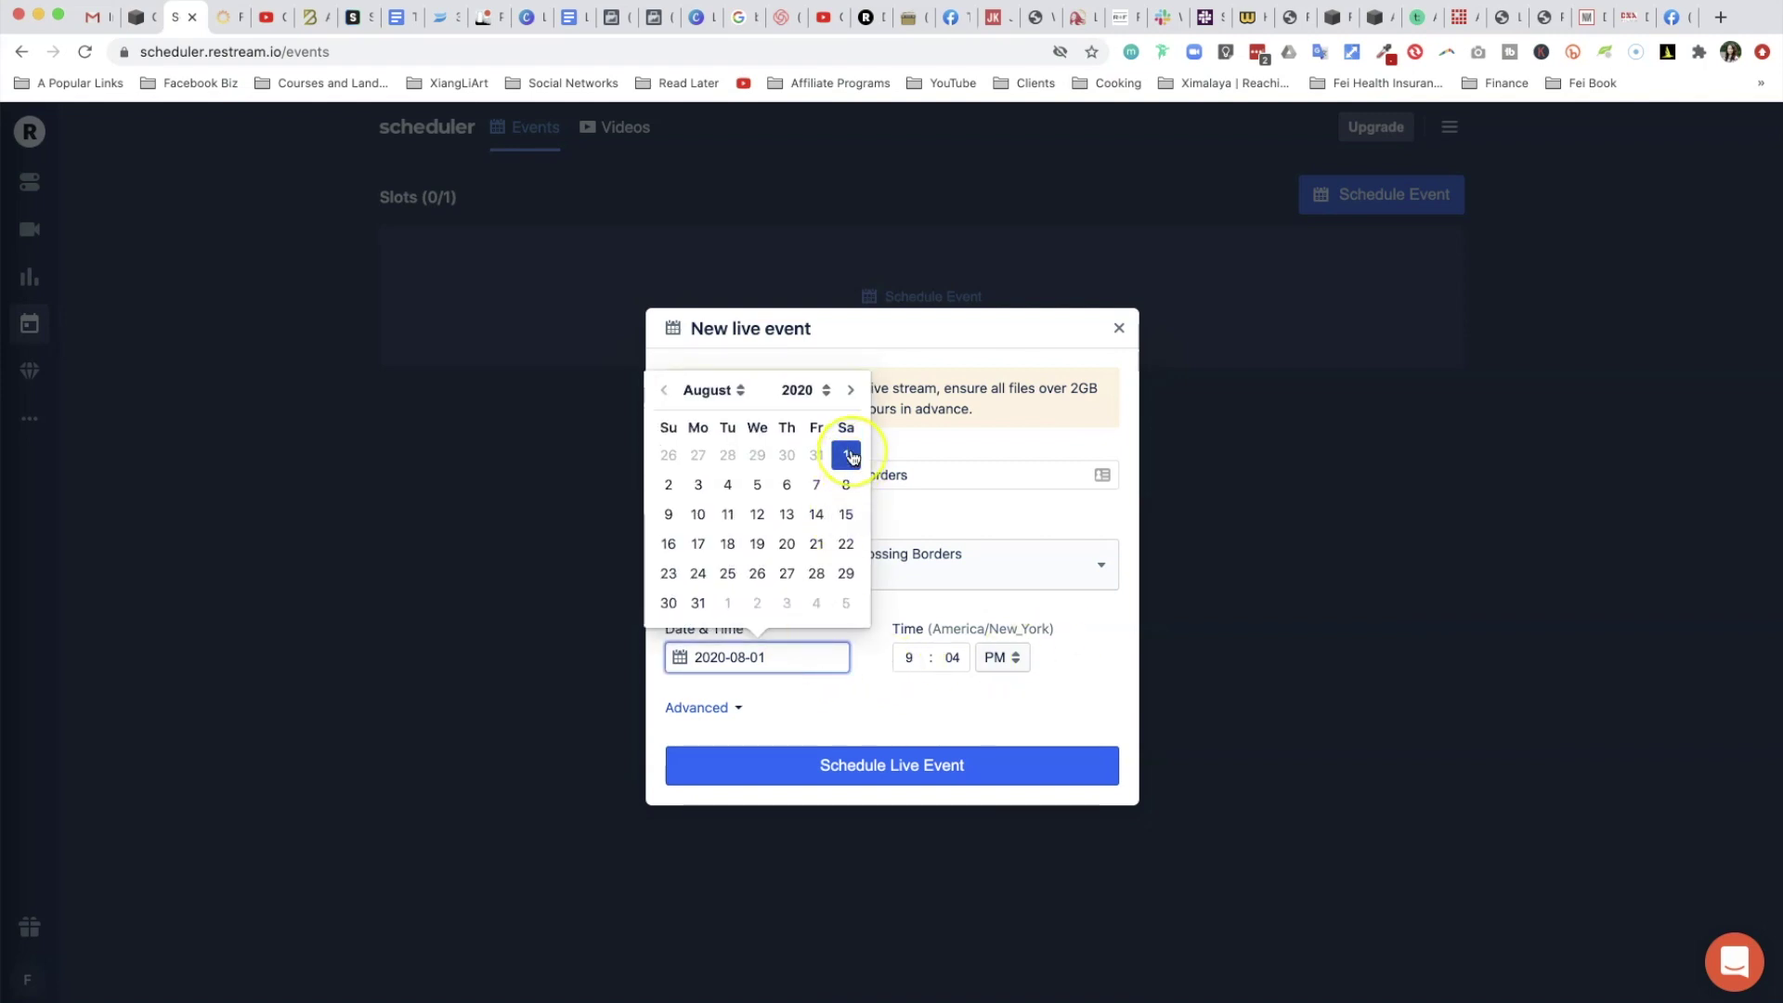
pyautogui.click(834, 454)
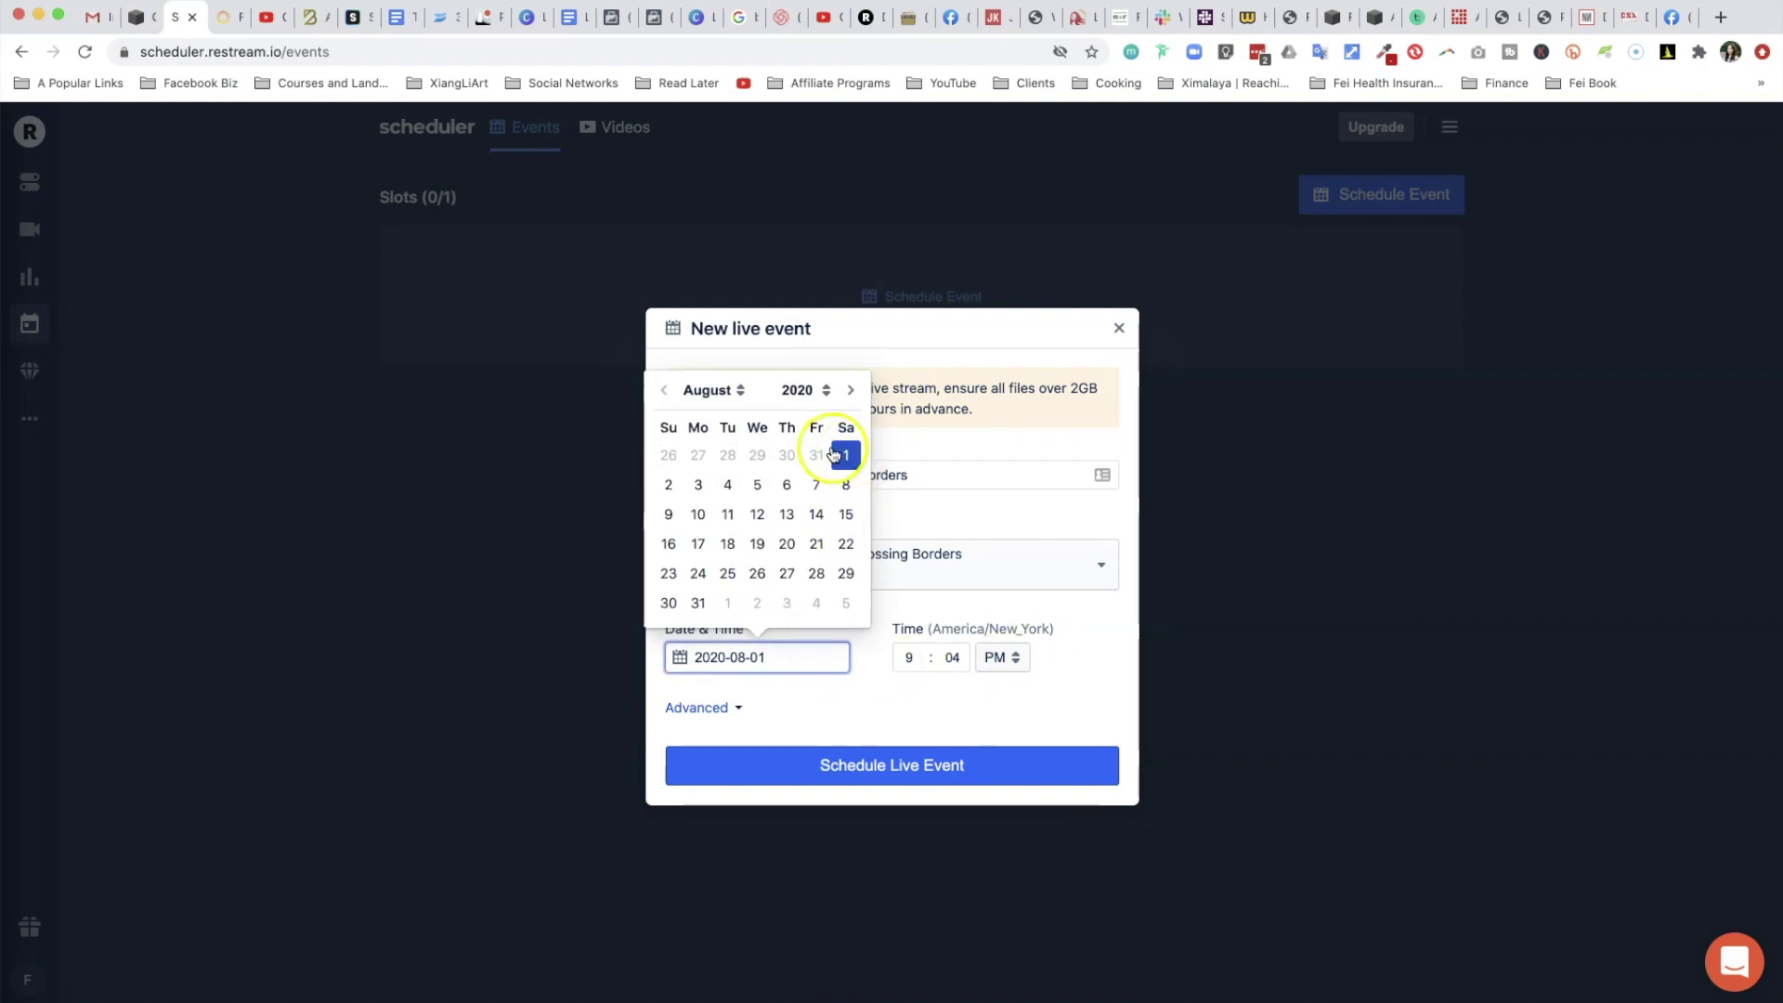
pyautogui.click(879, 641)
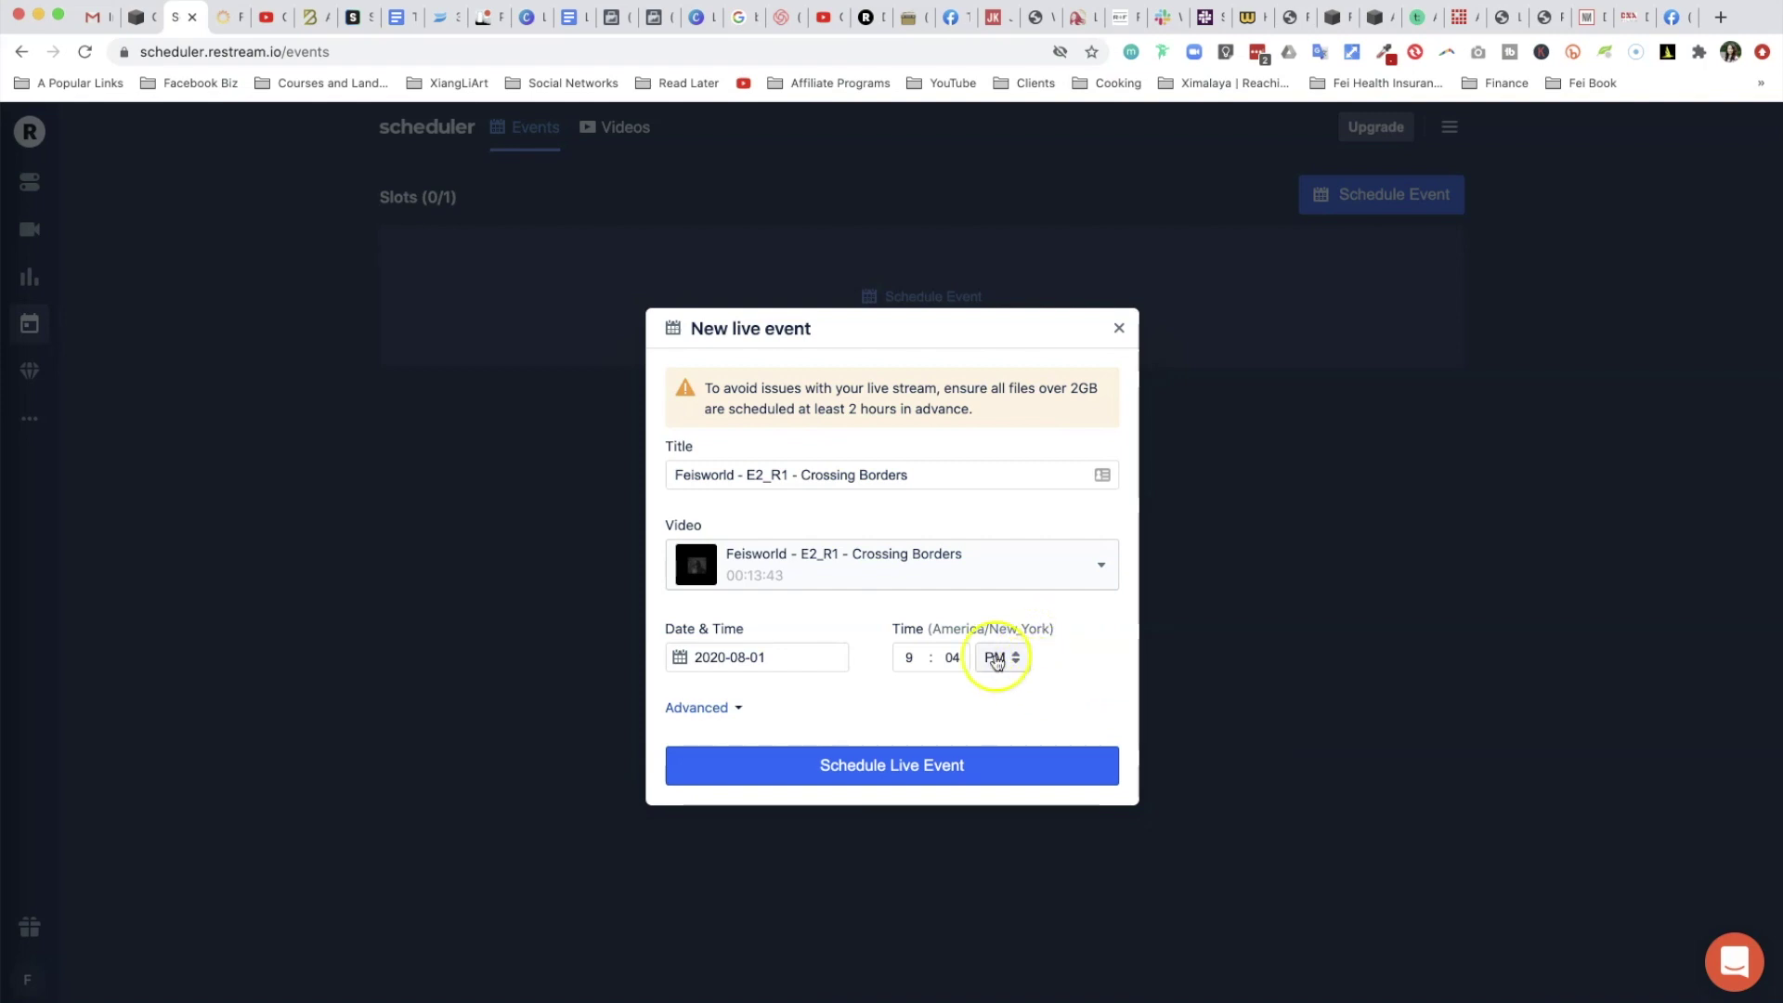
pyautogui.click(953, 657)
# Reveal the advanced options and enable every connected channel, including Twitch, YouTube and LinkedIn
pyautogui.click(736, 709)
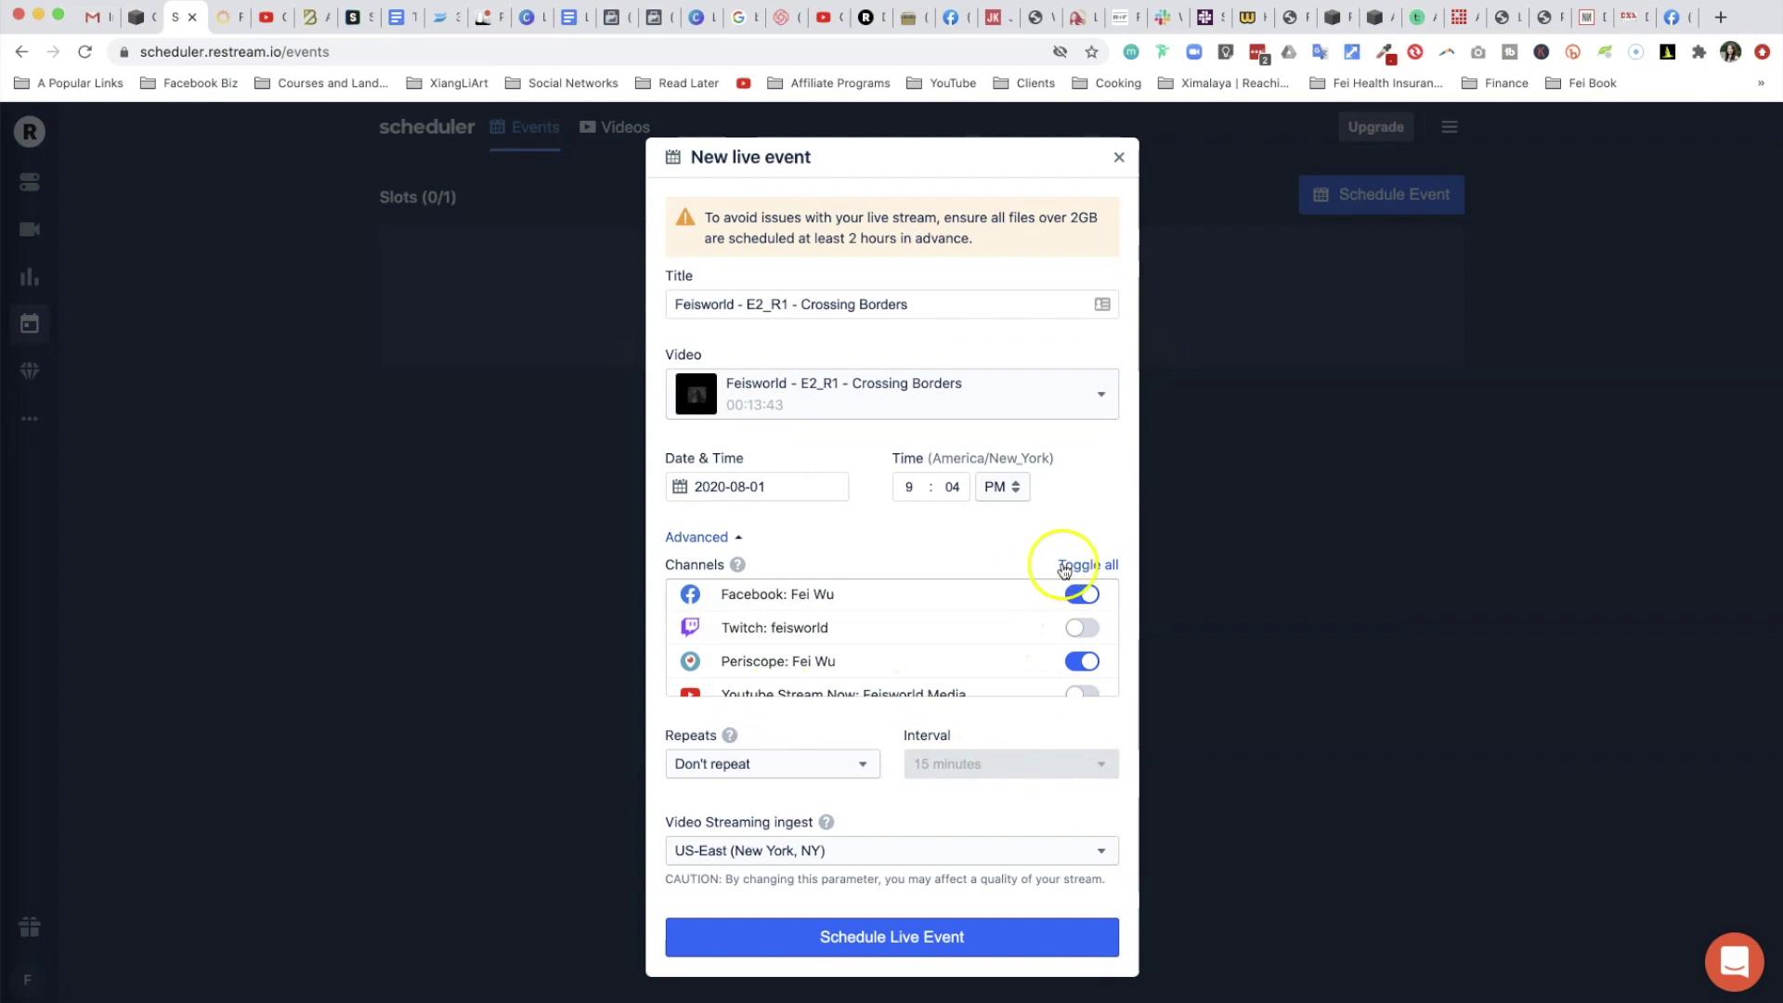
pyautogui.click(1080, 628)
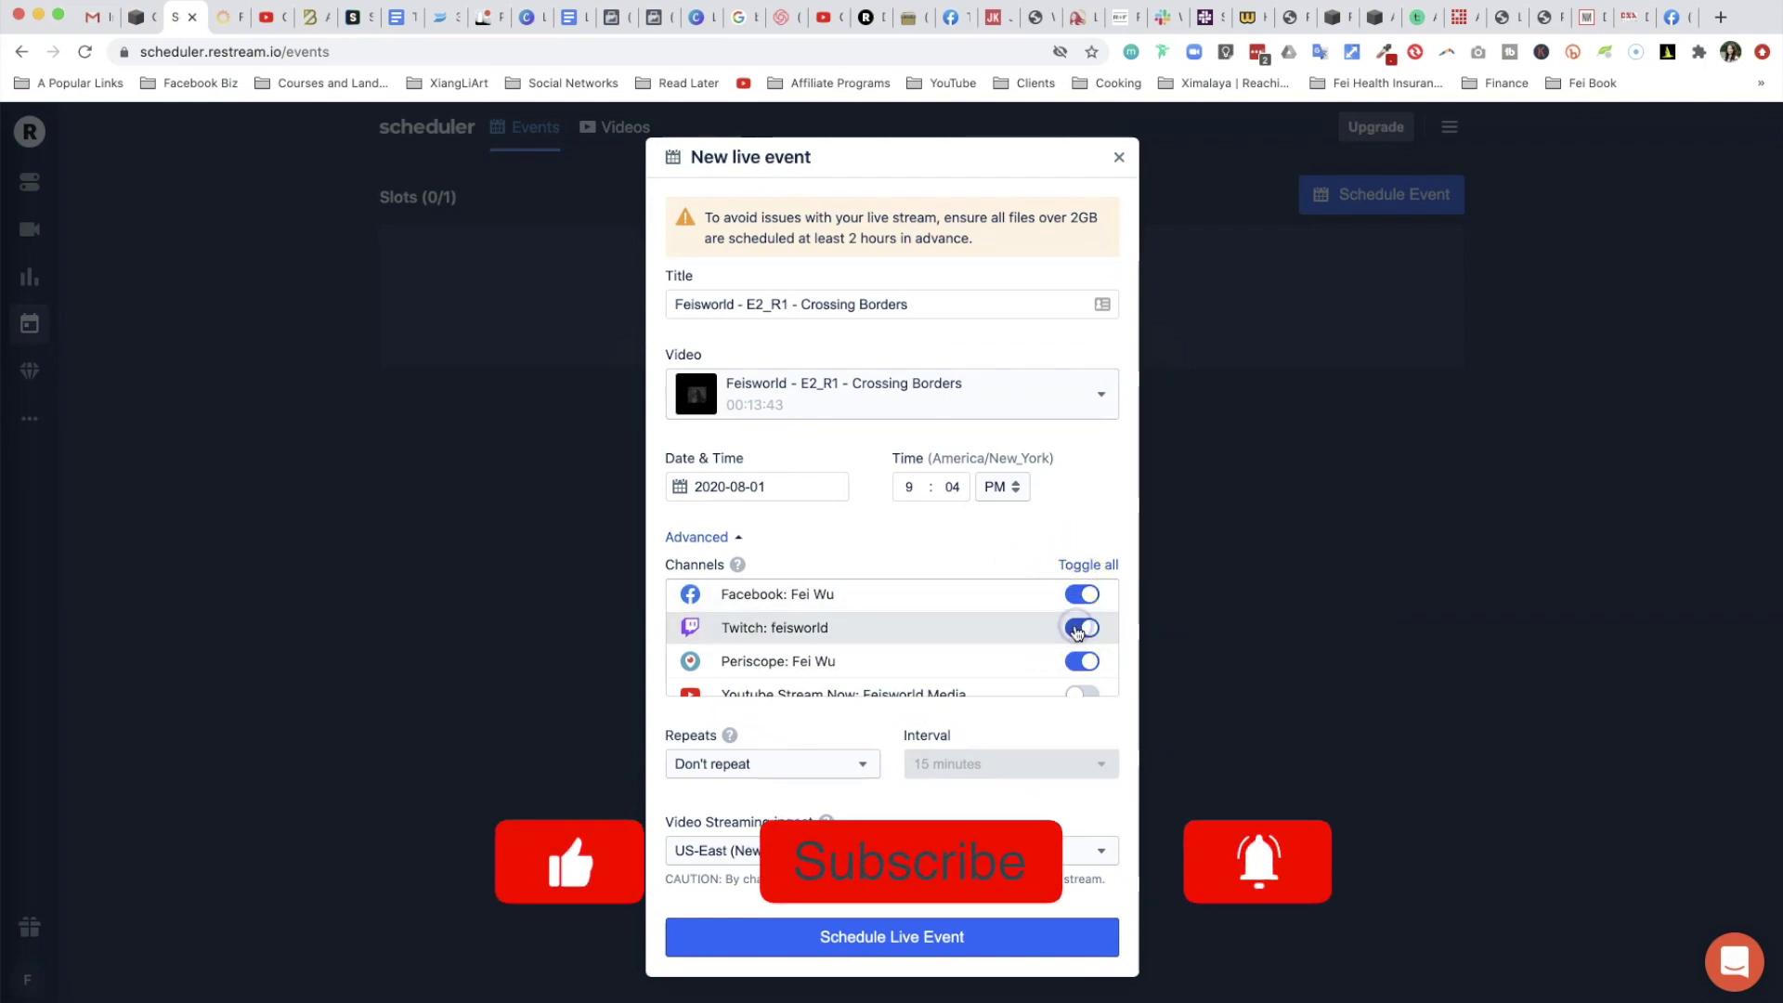
pyautogui.click(1078, 630)
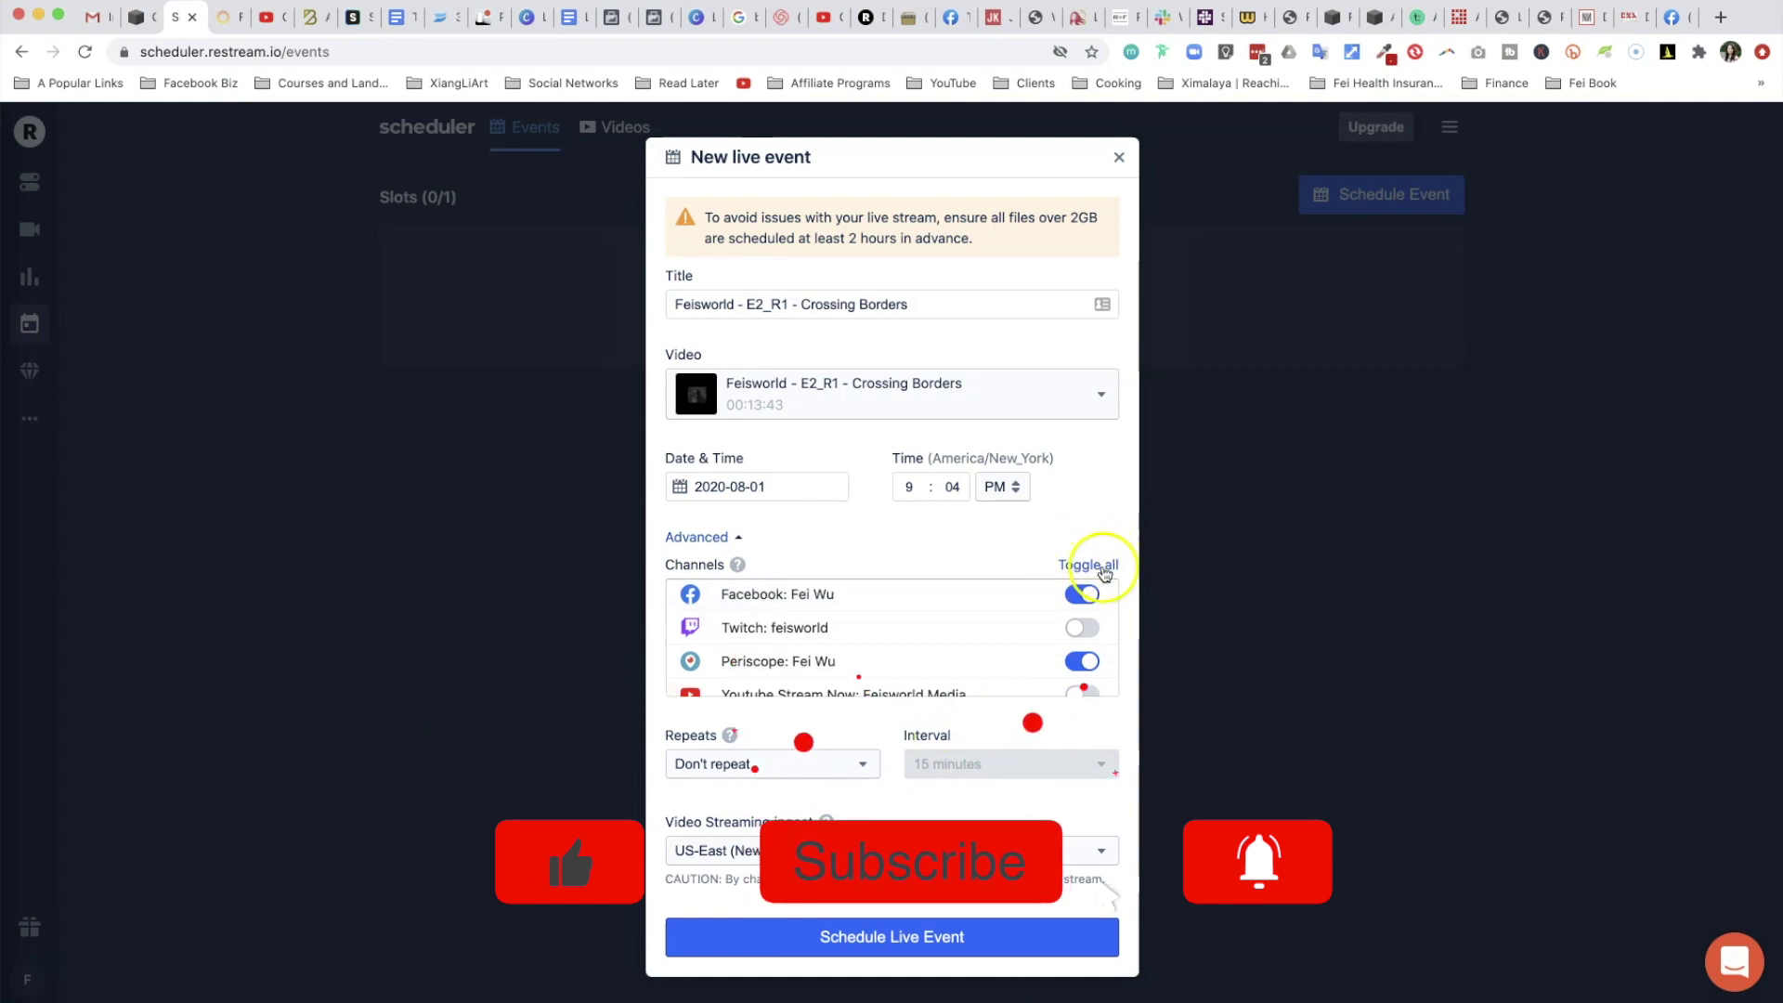
pyautogui.click(1107, 568)
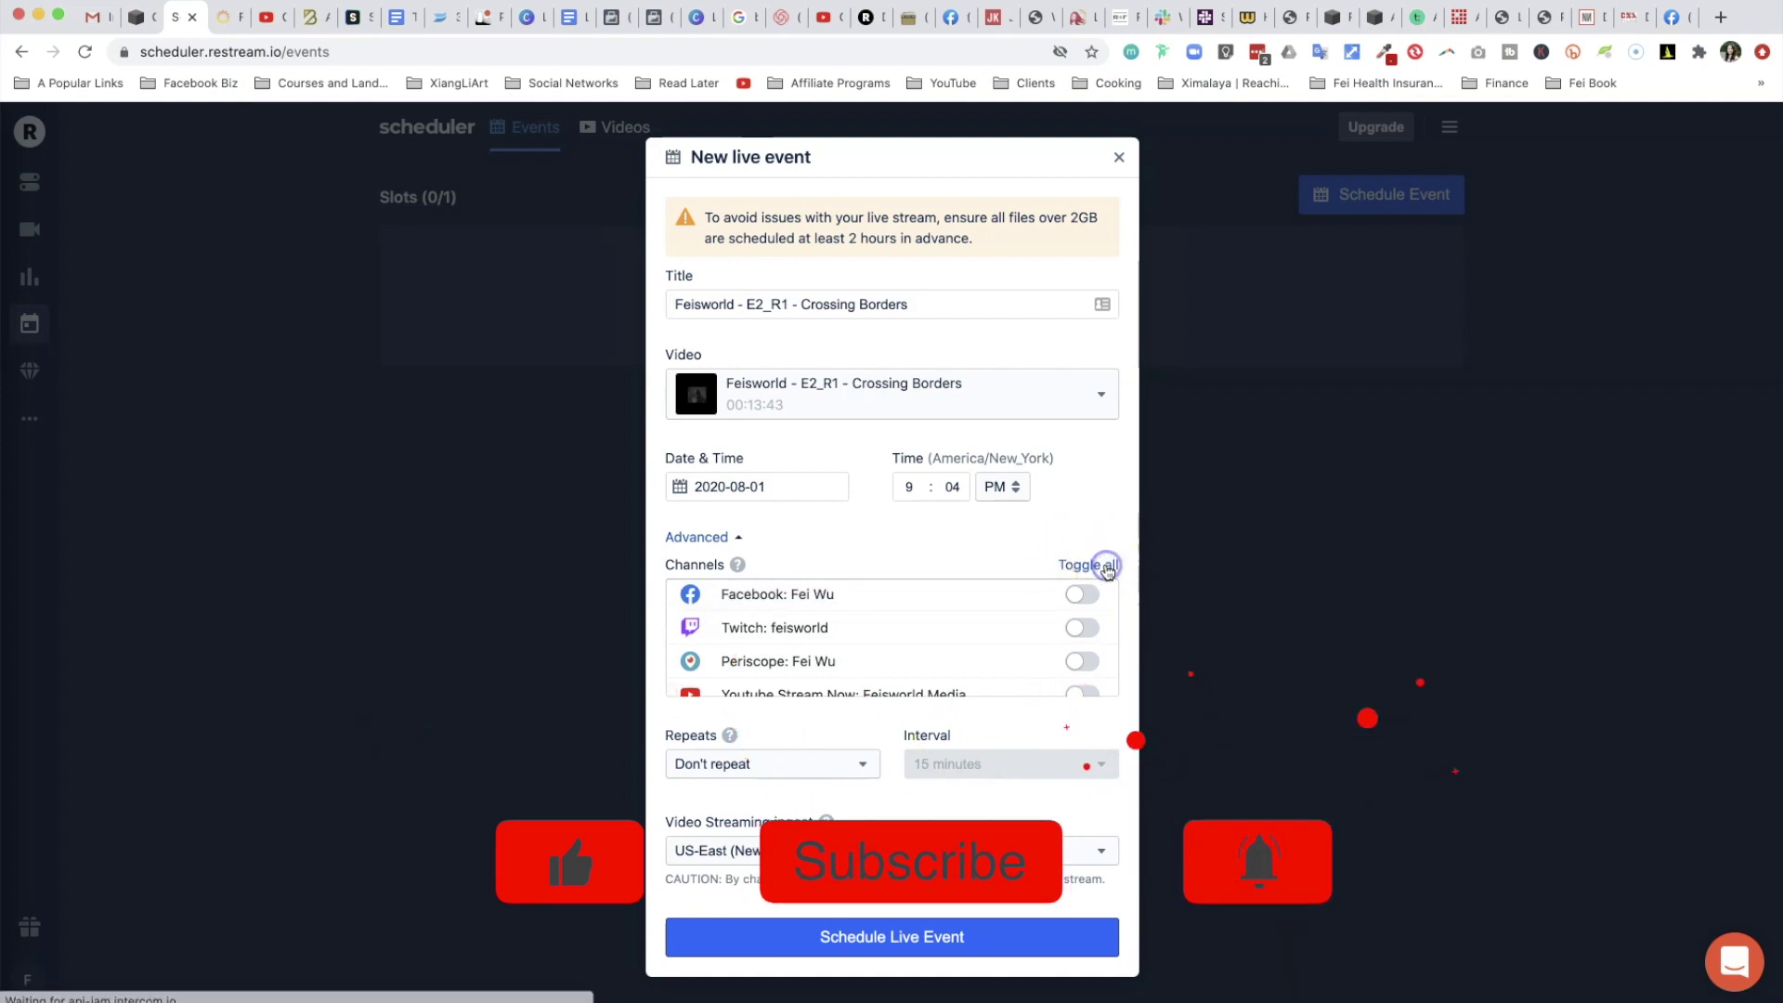
pyautogui.doubleClick(1110, 566)
# Scroll down and open the Repeats dropdown to show its repeat options
pyautogui.scroll(-1, 917, 698)
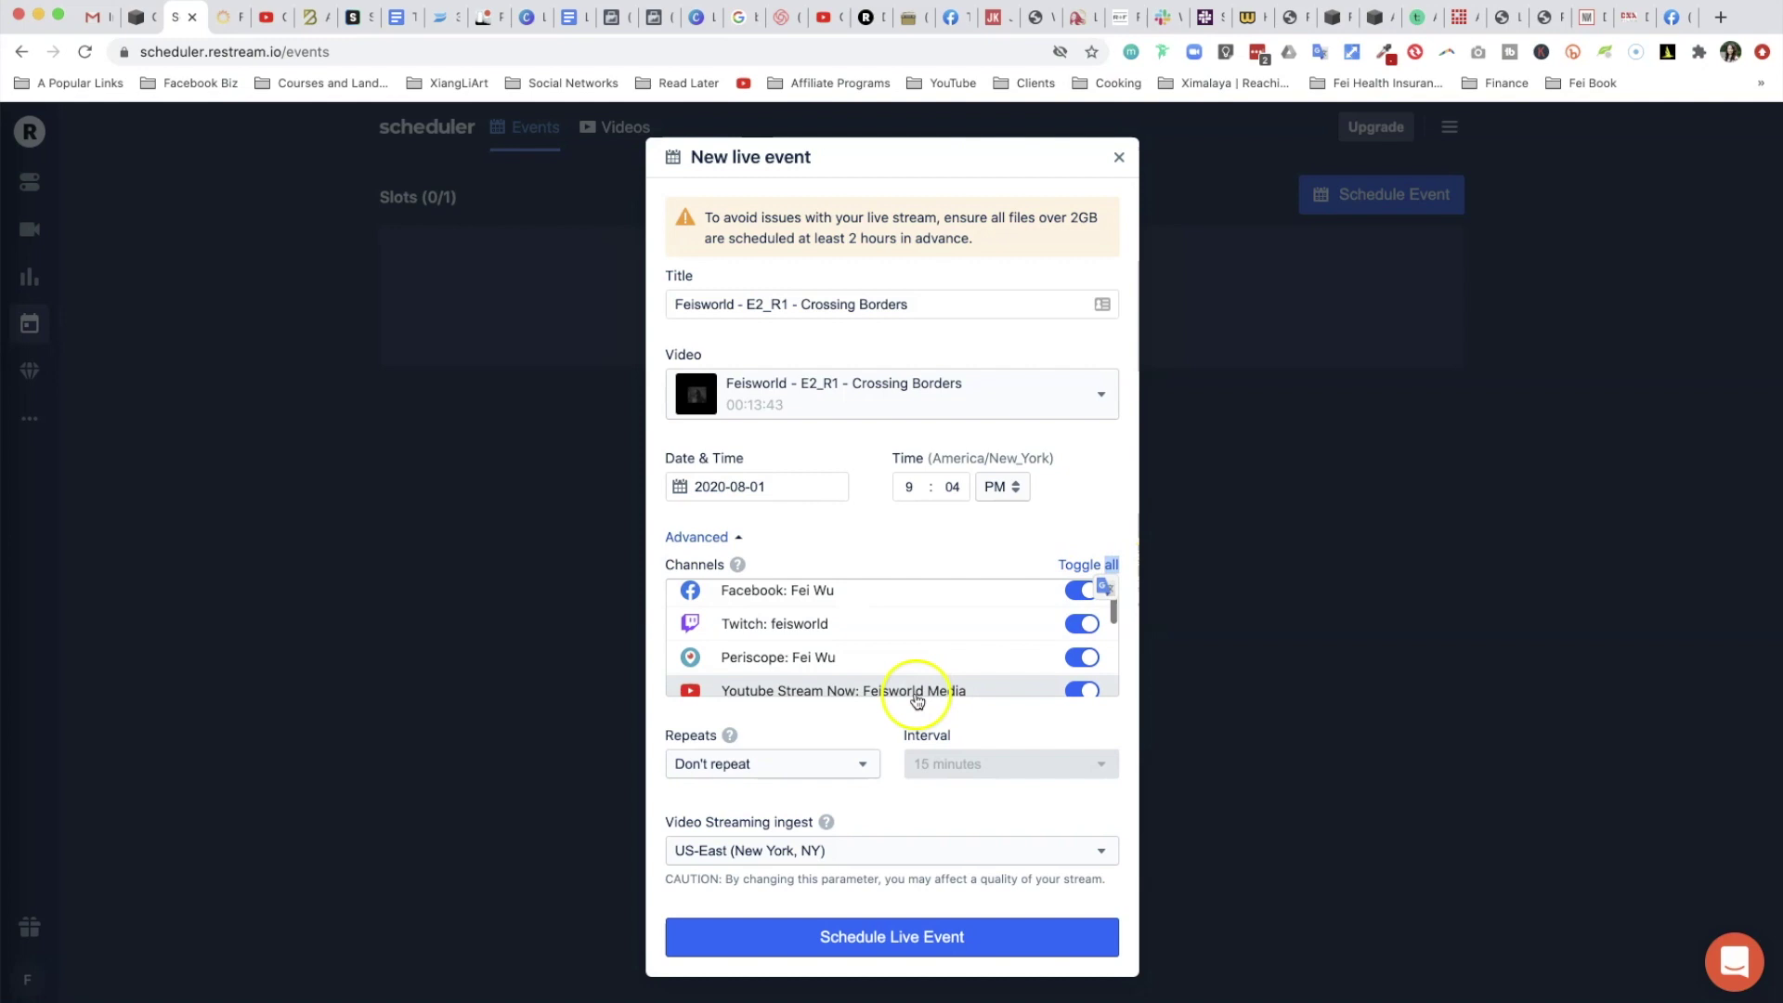
pyautogui.scroll(-2, 917, 699)
pyautogui.click(813, 761)
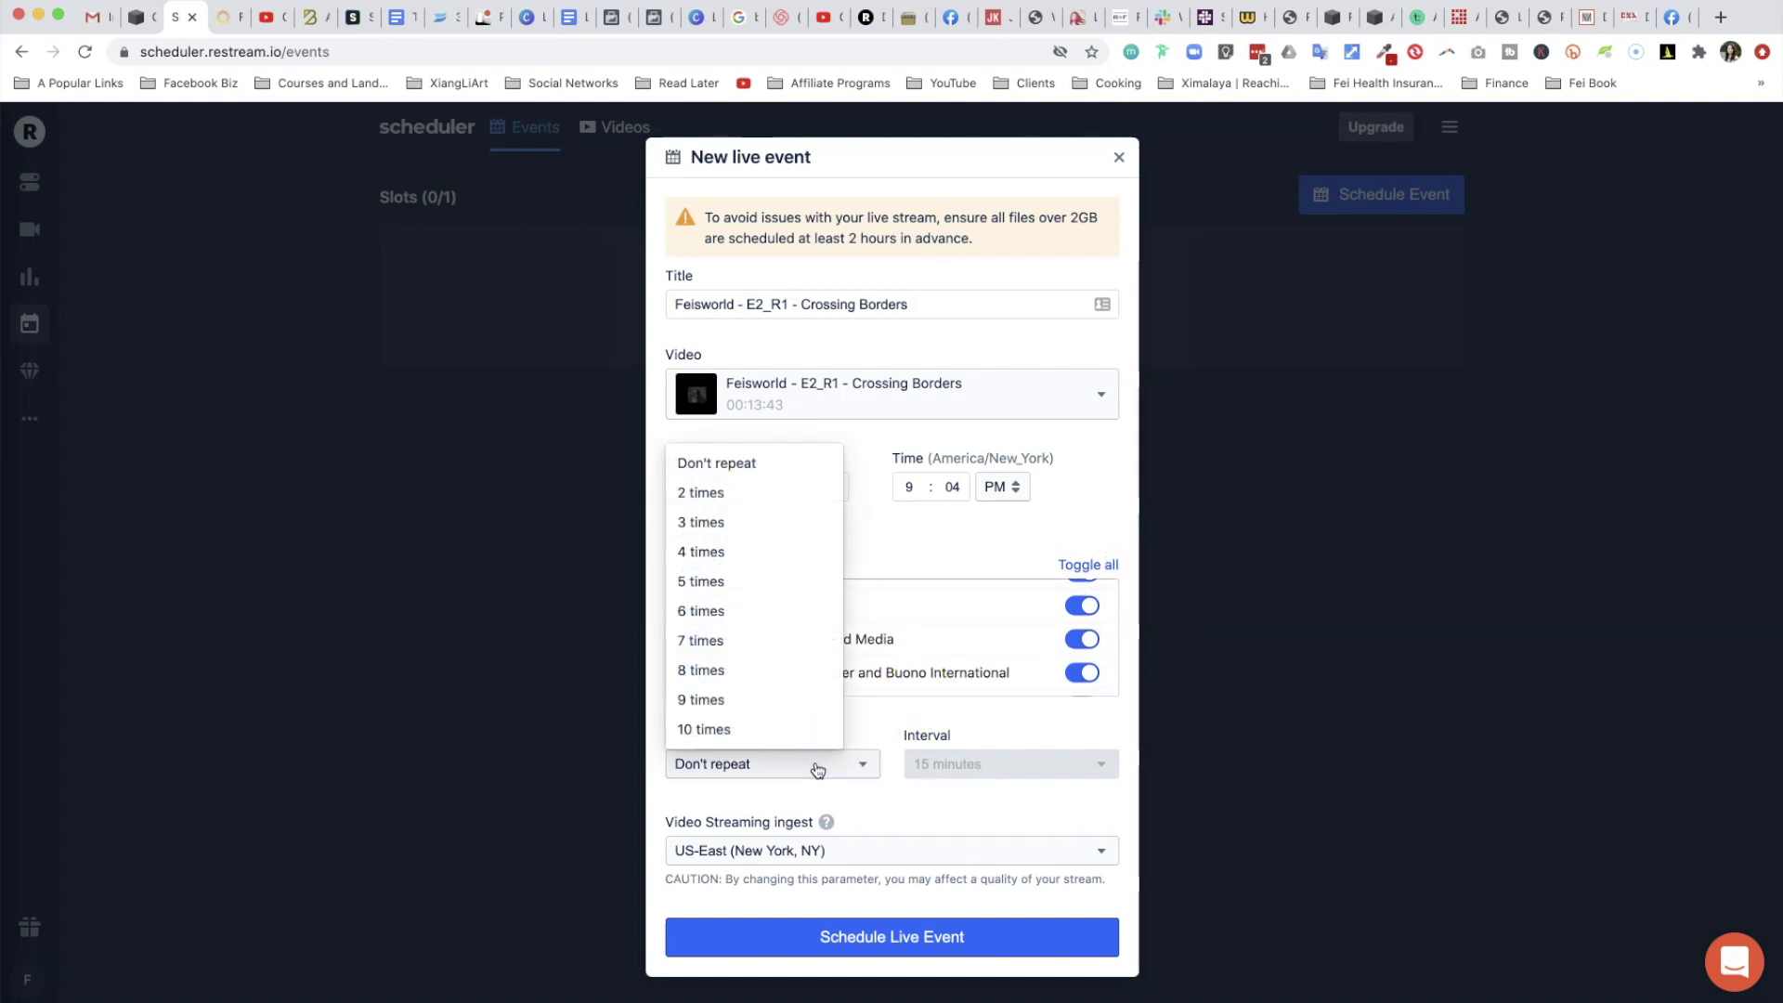
pyautogui.click(816, 767)
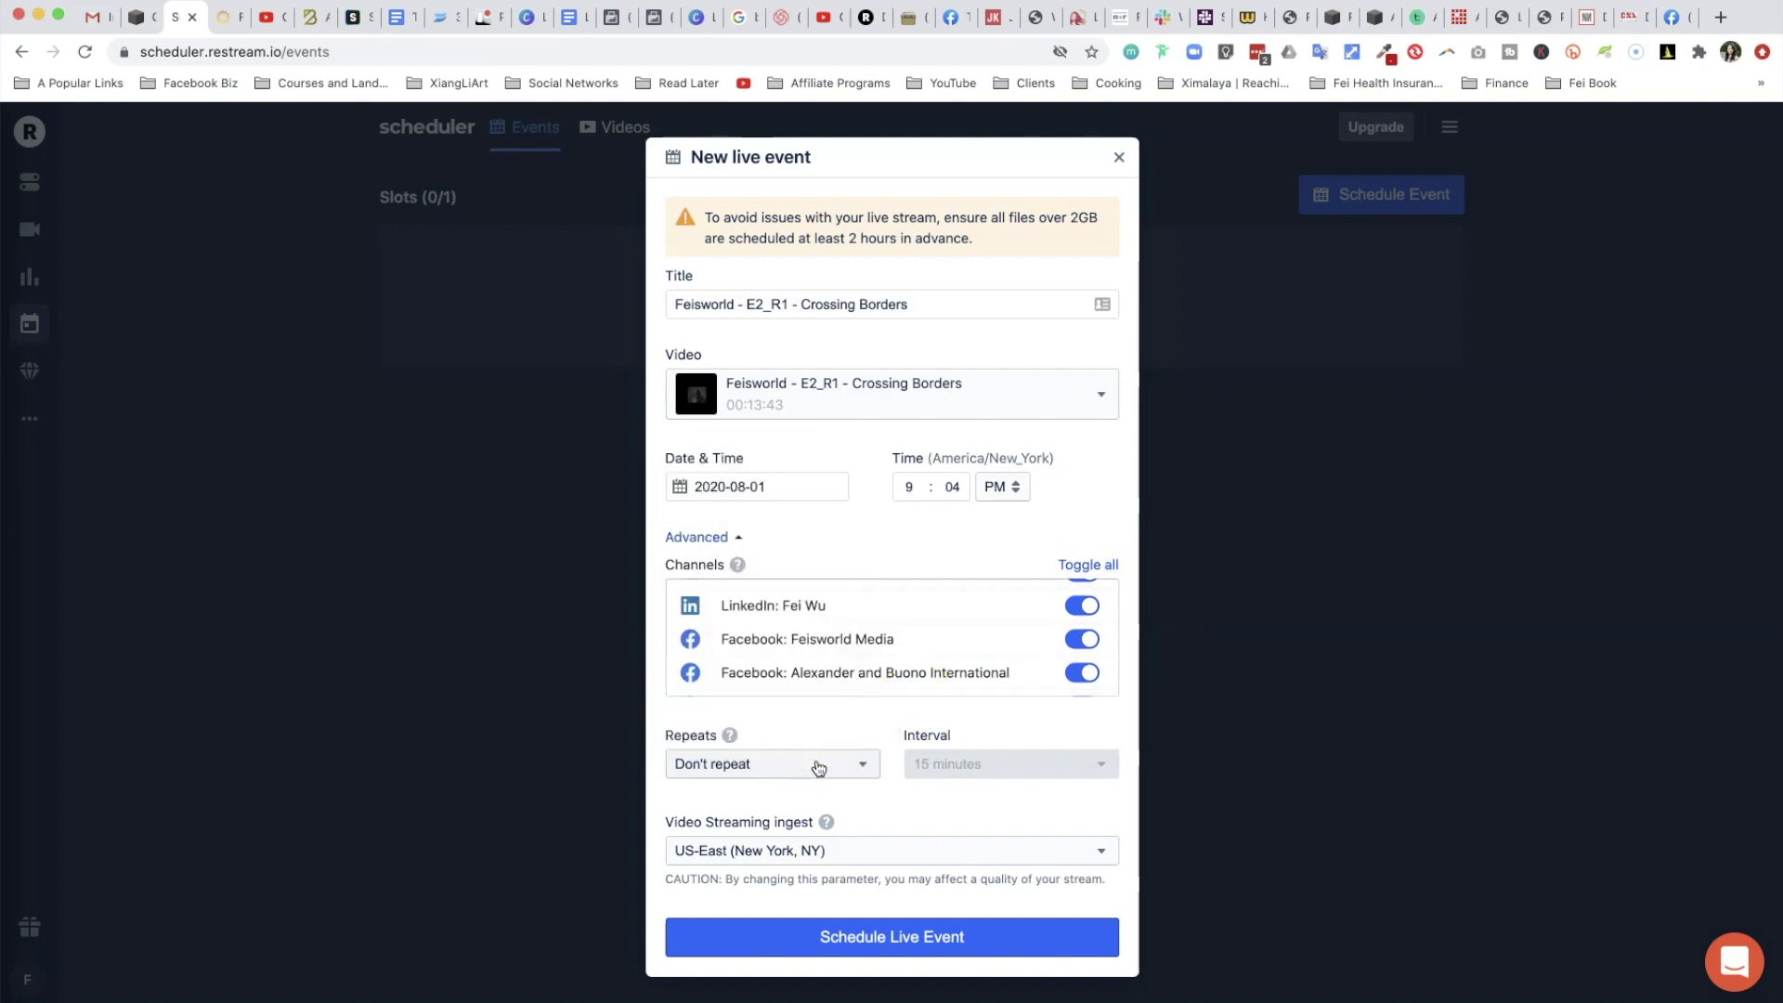
pyautogui.click(817, 762)
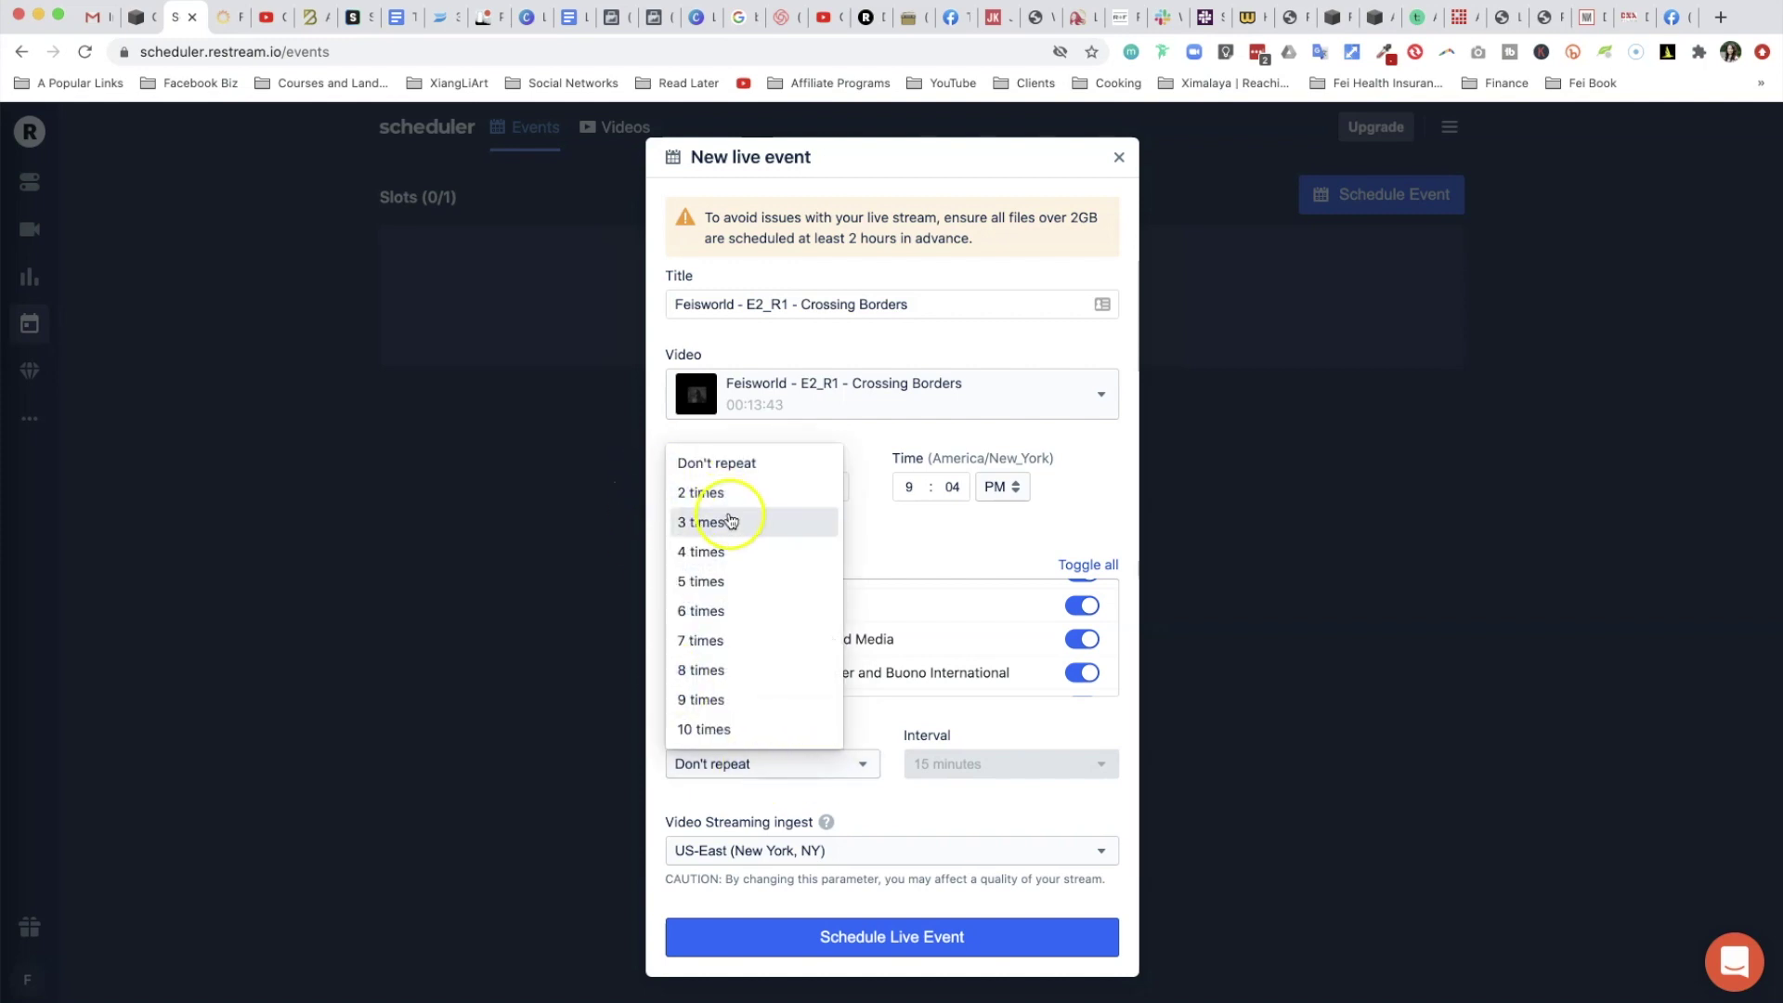
# Make the event repeat 3 times with a 15-minute interval
pyautogui.click(730, 525)
pyautogui.scroll(-1, 892, 809)
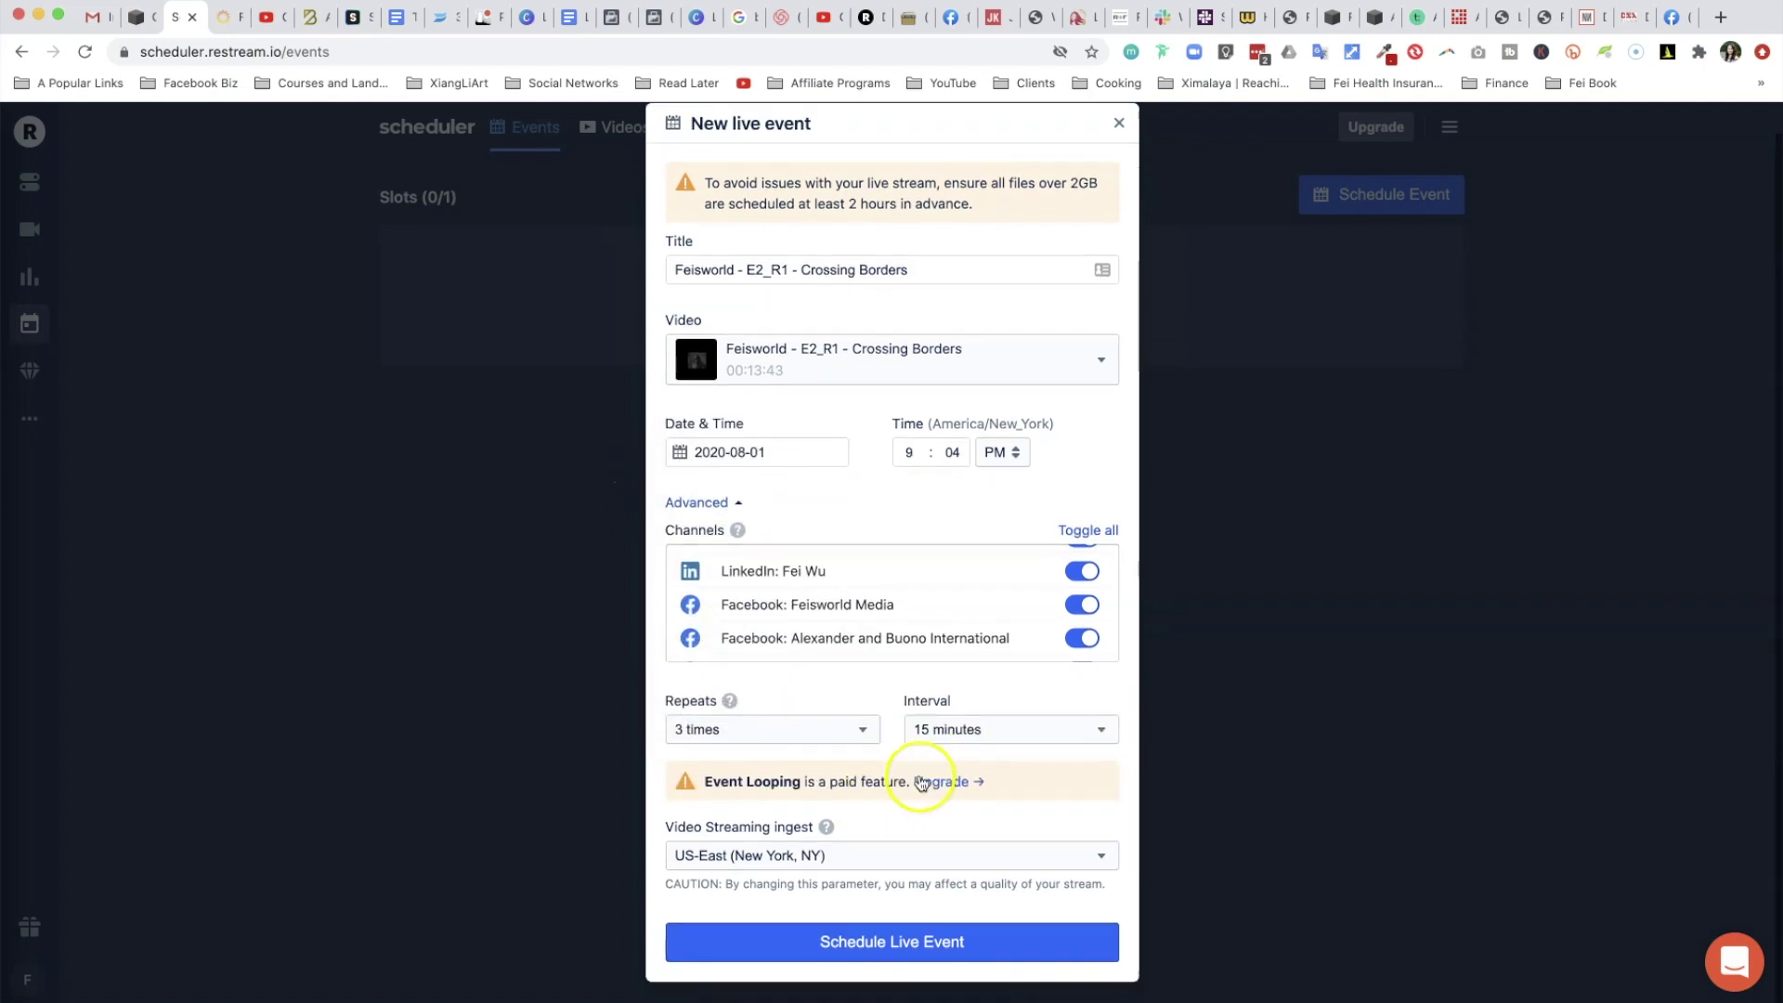
pyautogui.click(1006, 730)
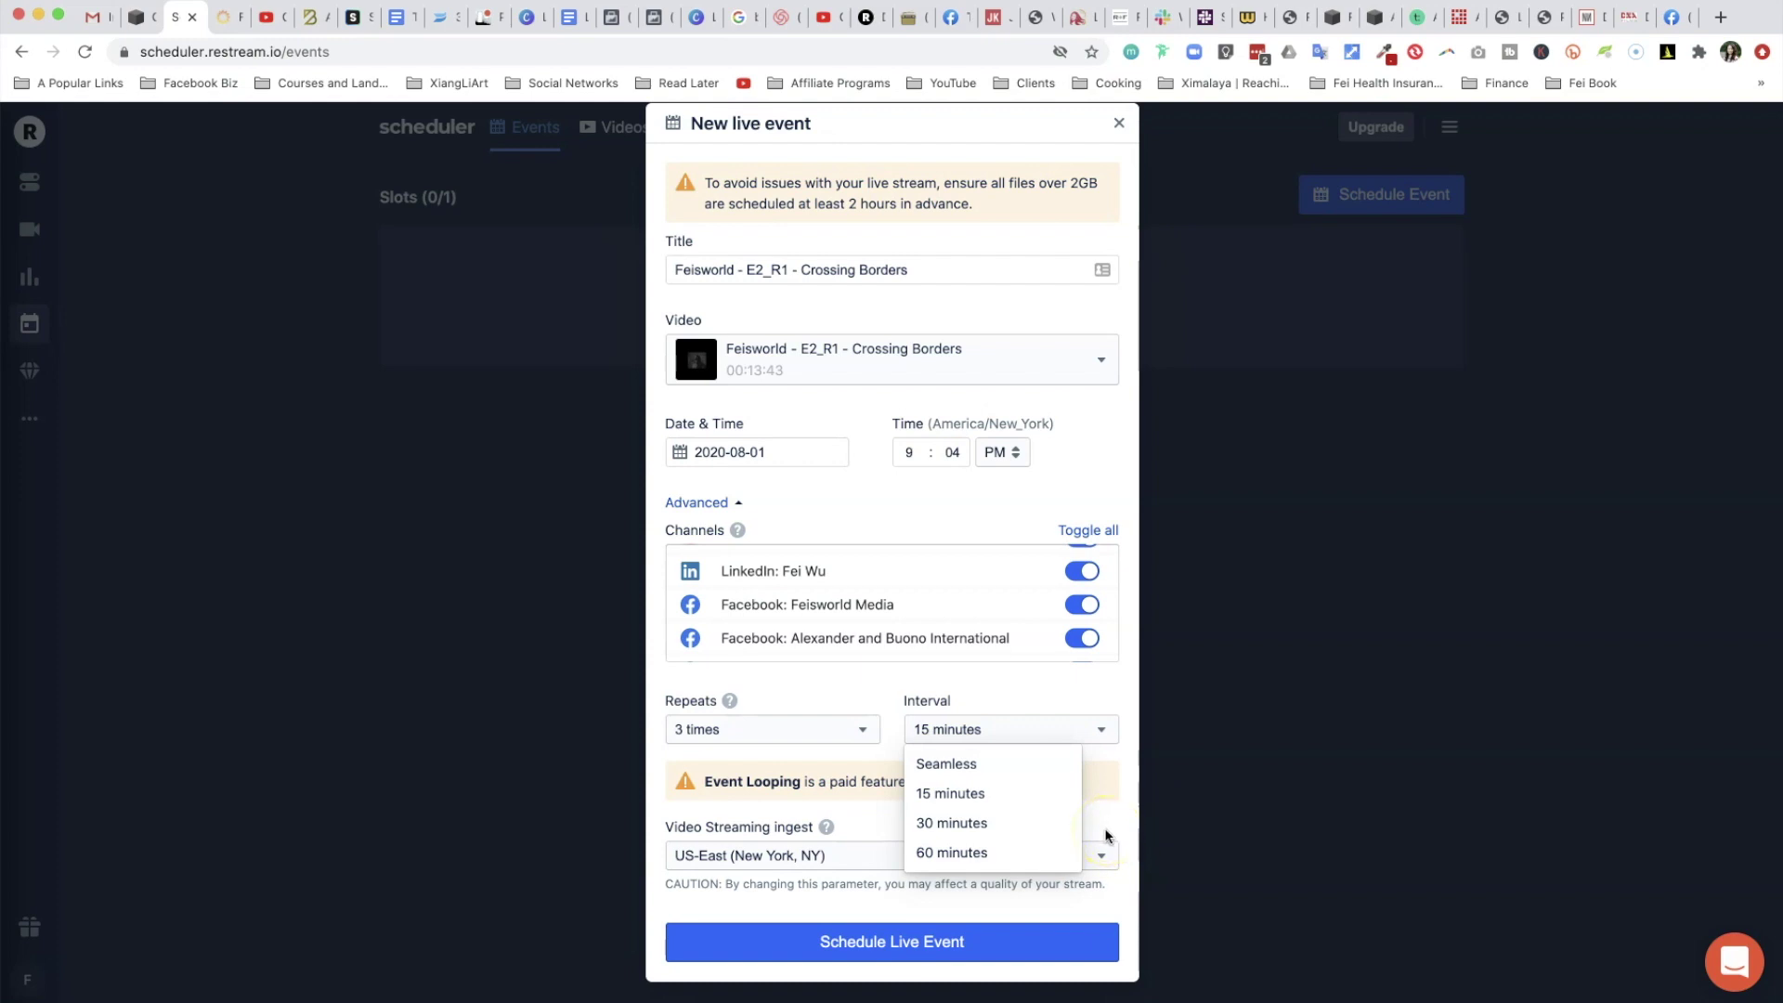
pyautogui.click(1124, 818)
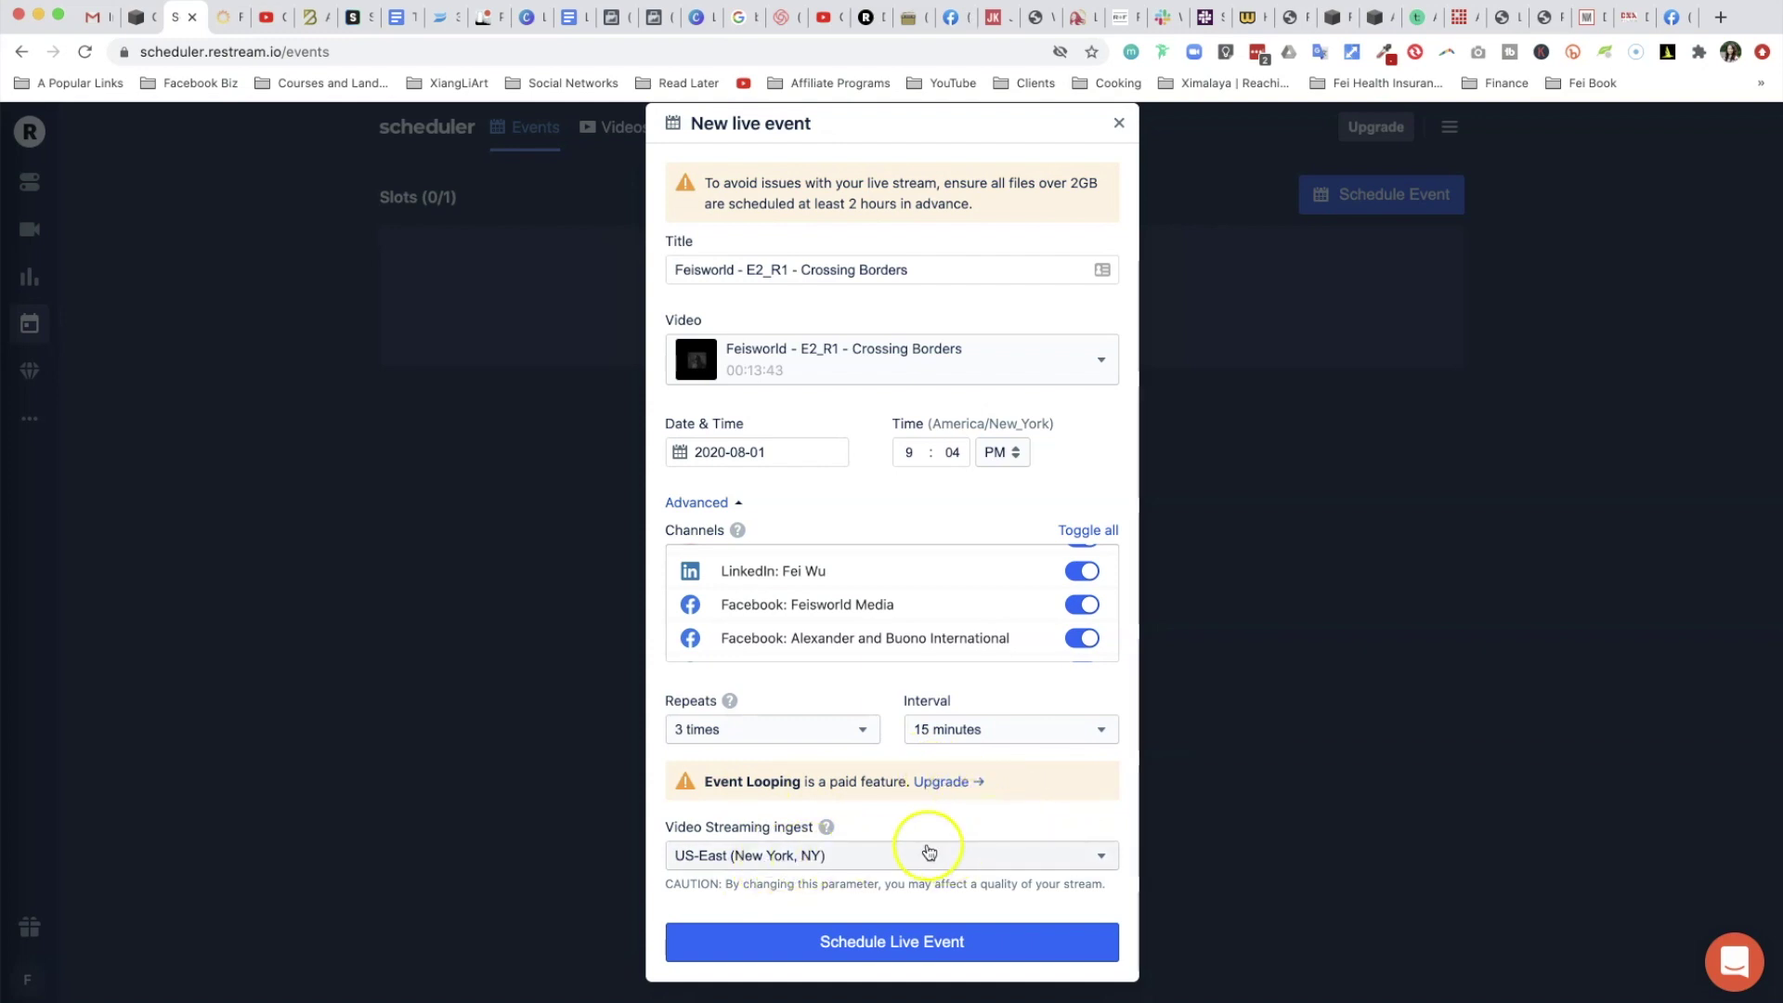
# Check the ingest server list and keep US-East (New York, NY)
pyautogui.moveTo(825, 827)
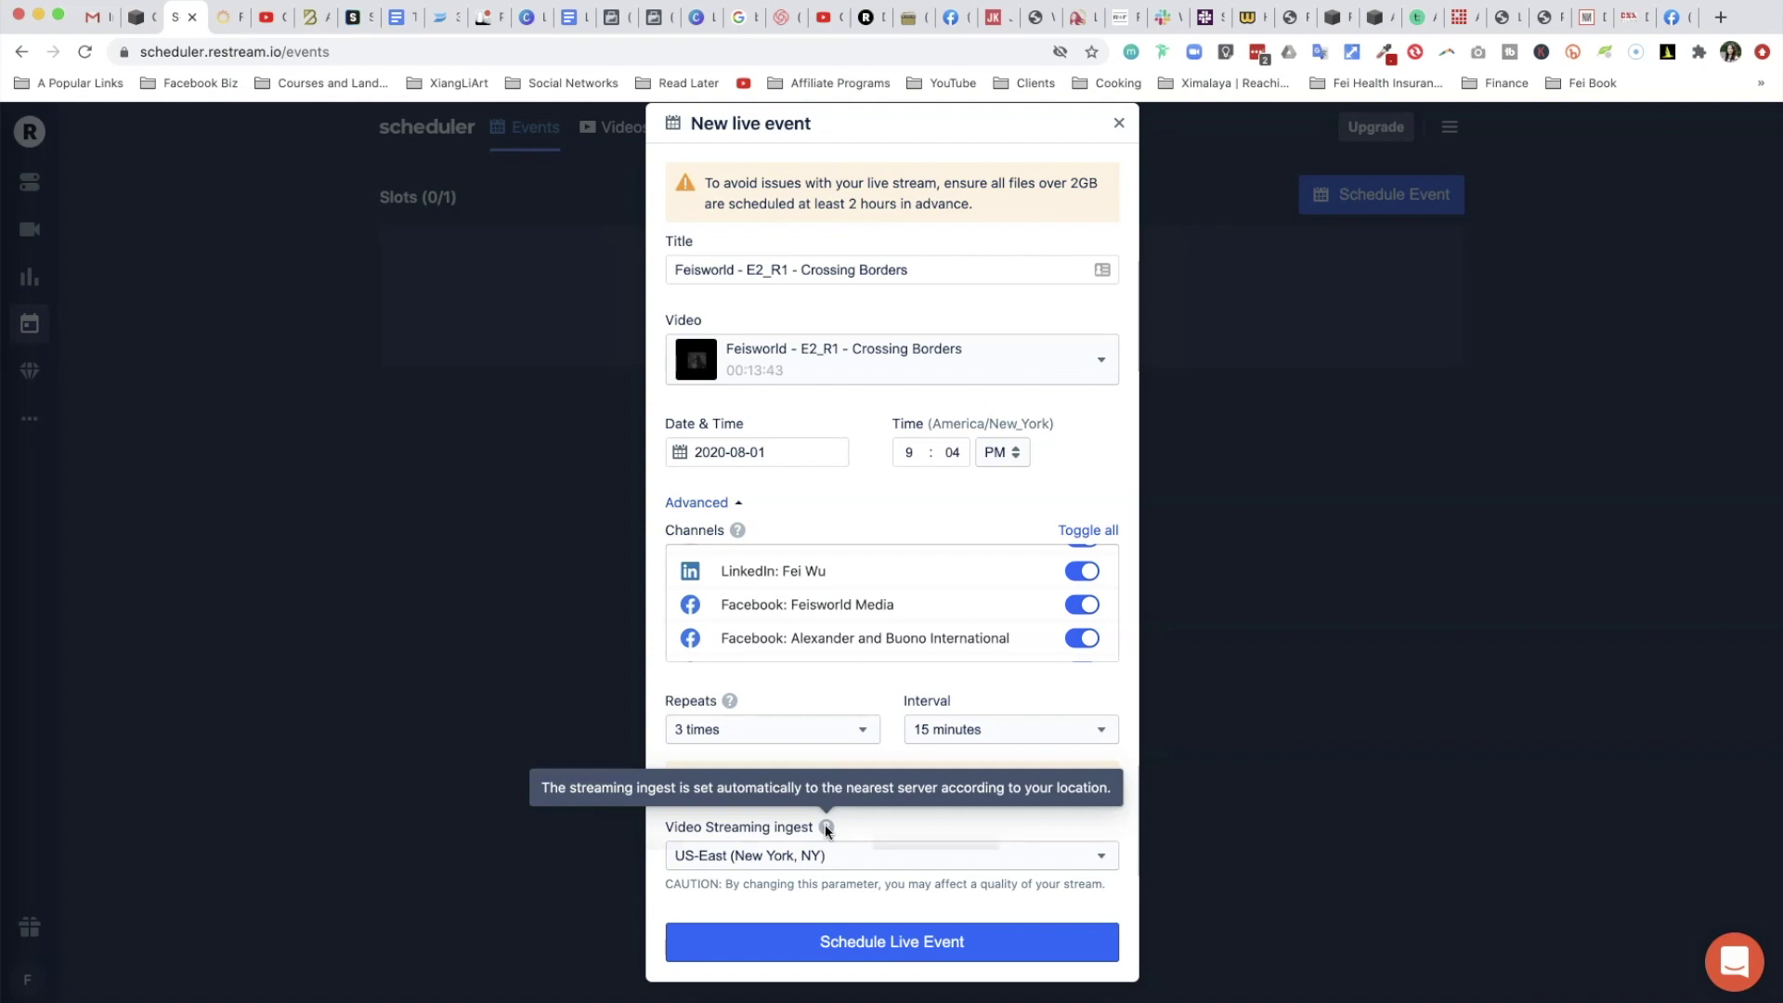
pyautogui.click(845, 855)
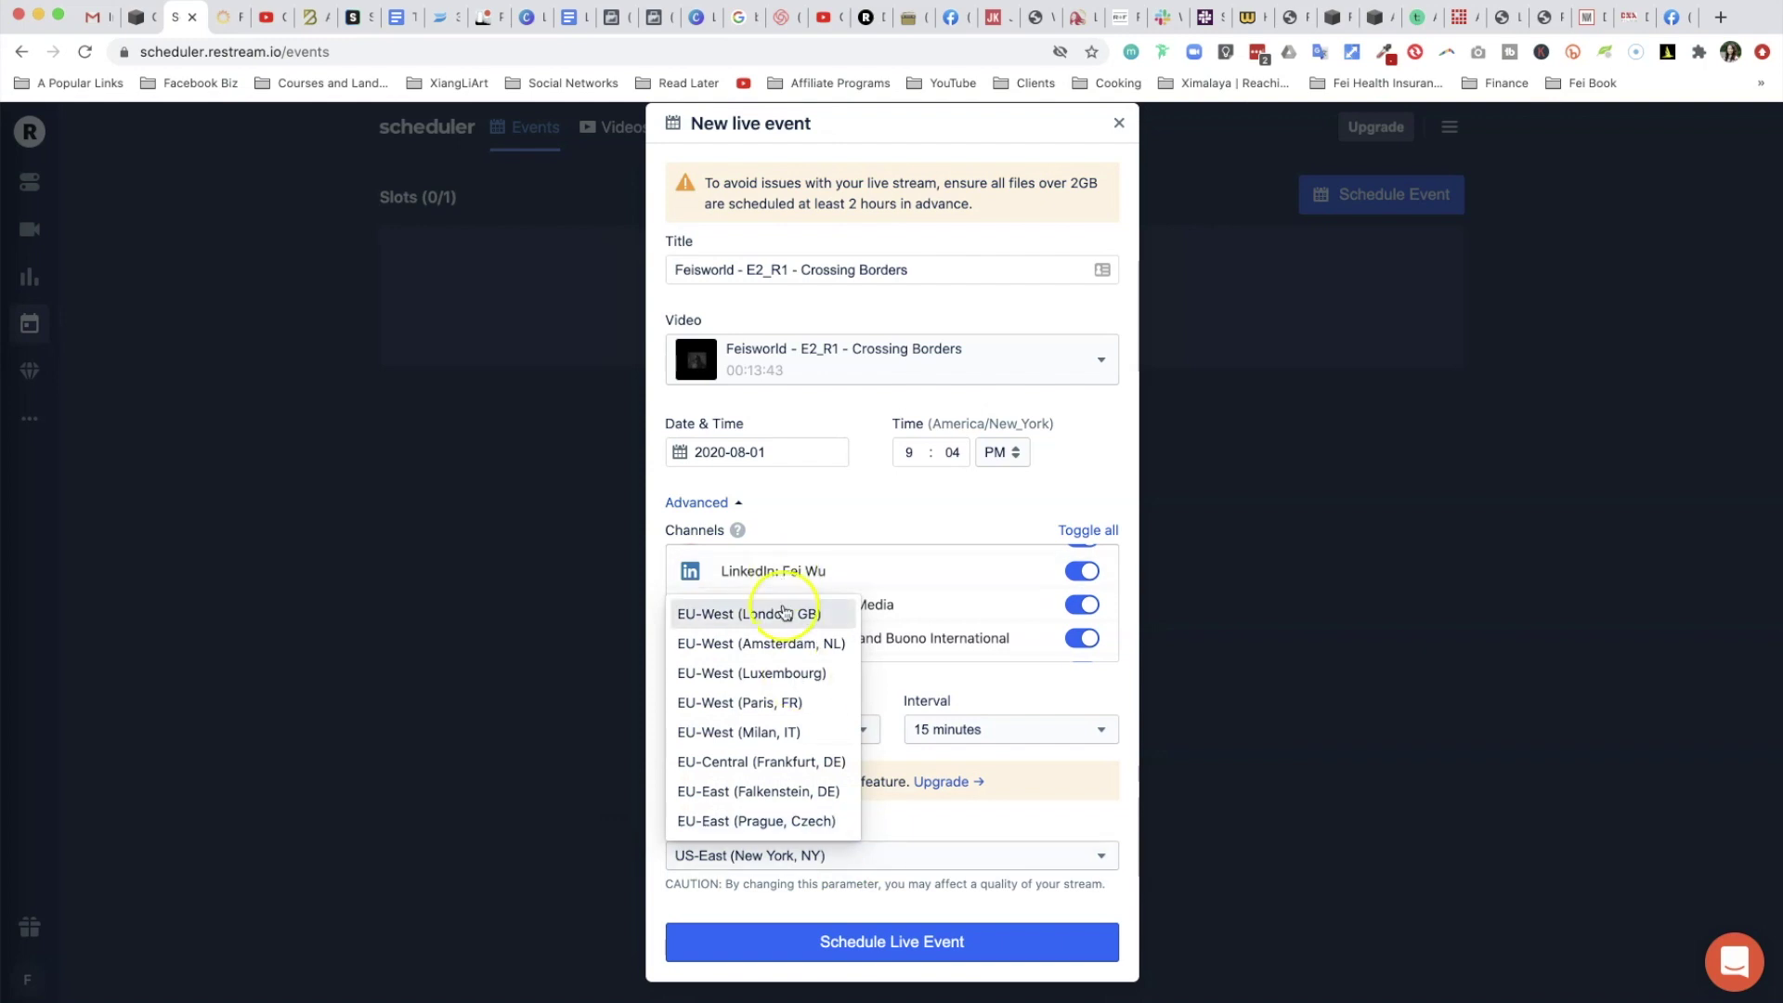
pyautogui.click(927, 827)
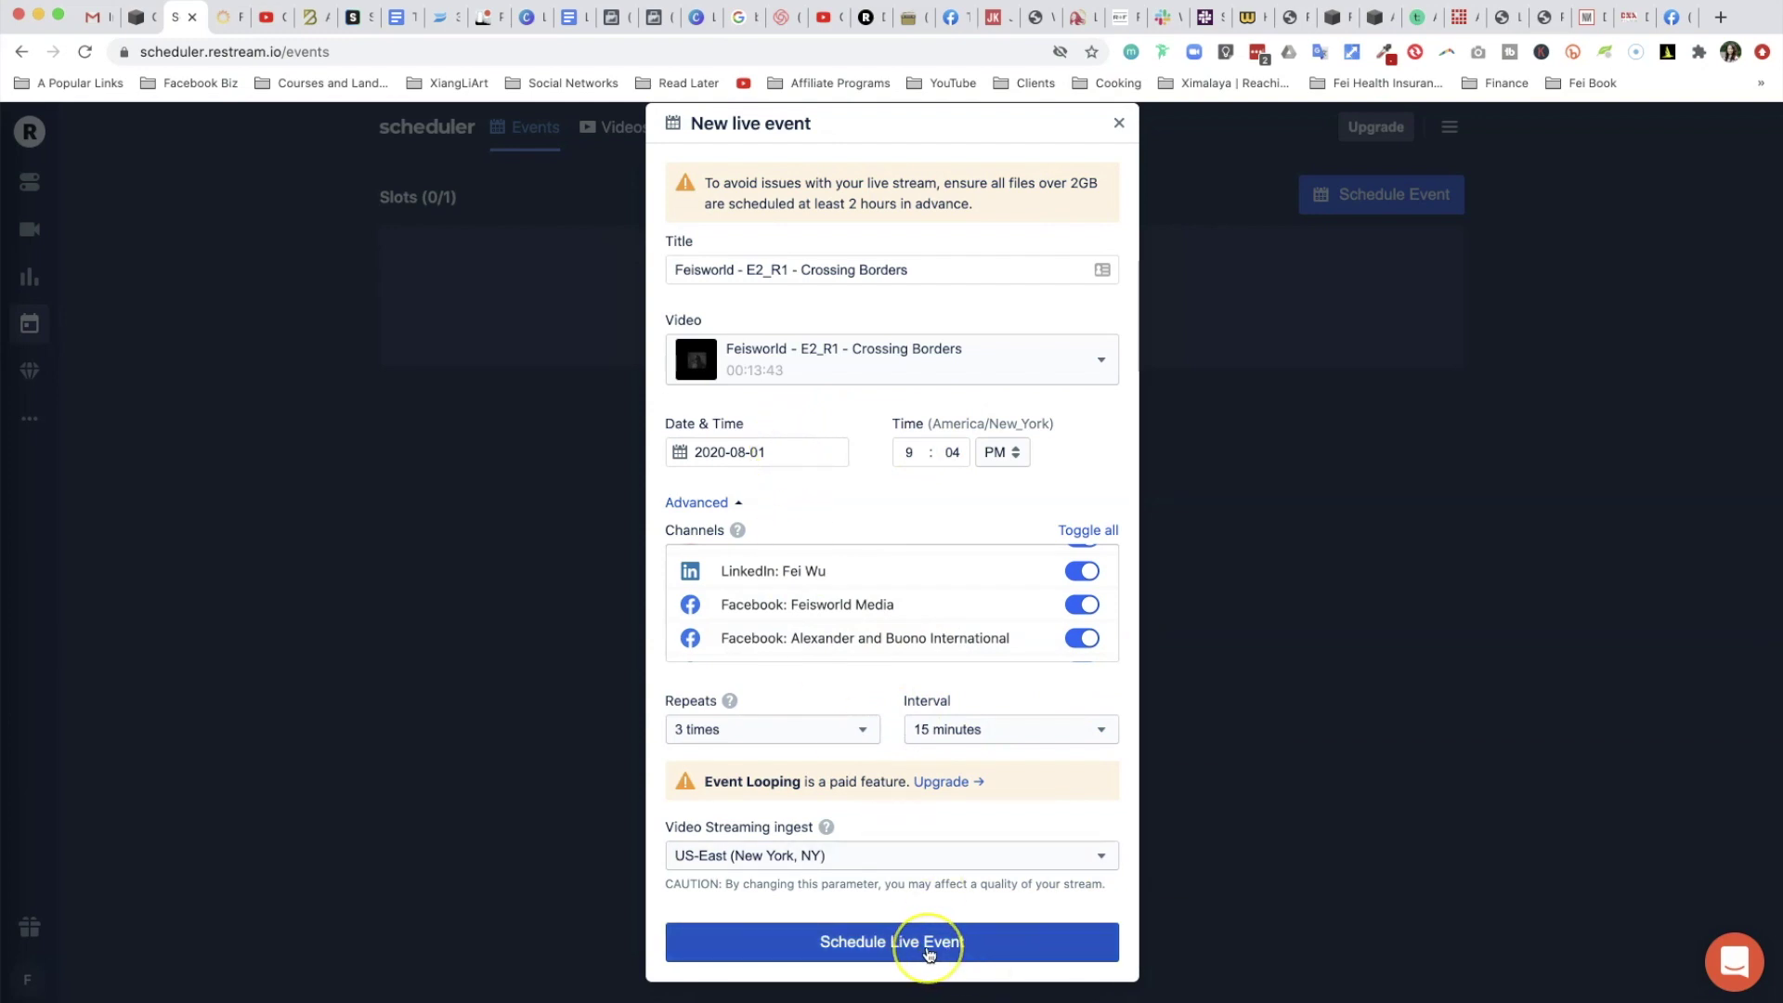
# Change the start hour to 11 so the event begins at 11:04 PM
pyautogui.click(904, 451)
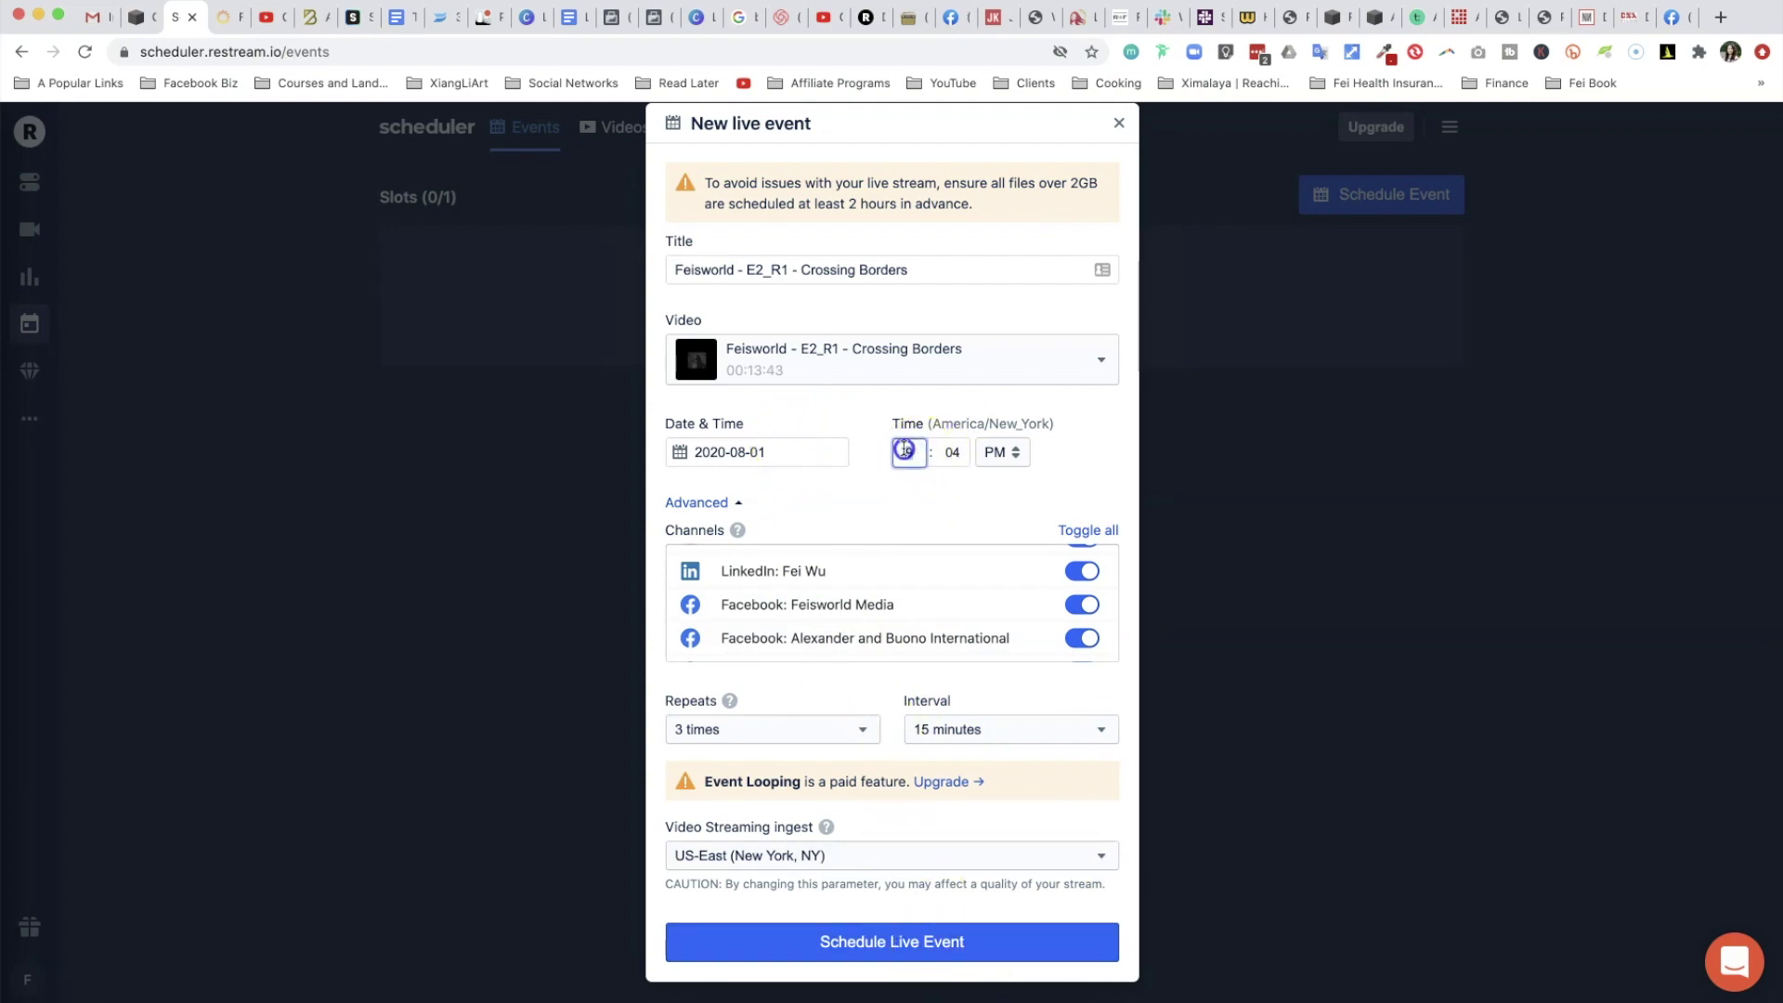
pyautogui.write('11')
pyautogui.click(939, 501)
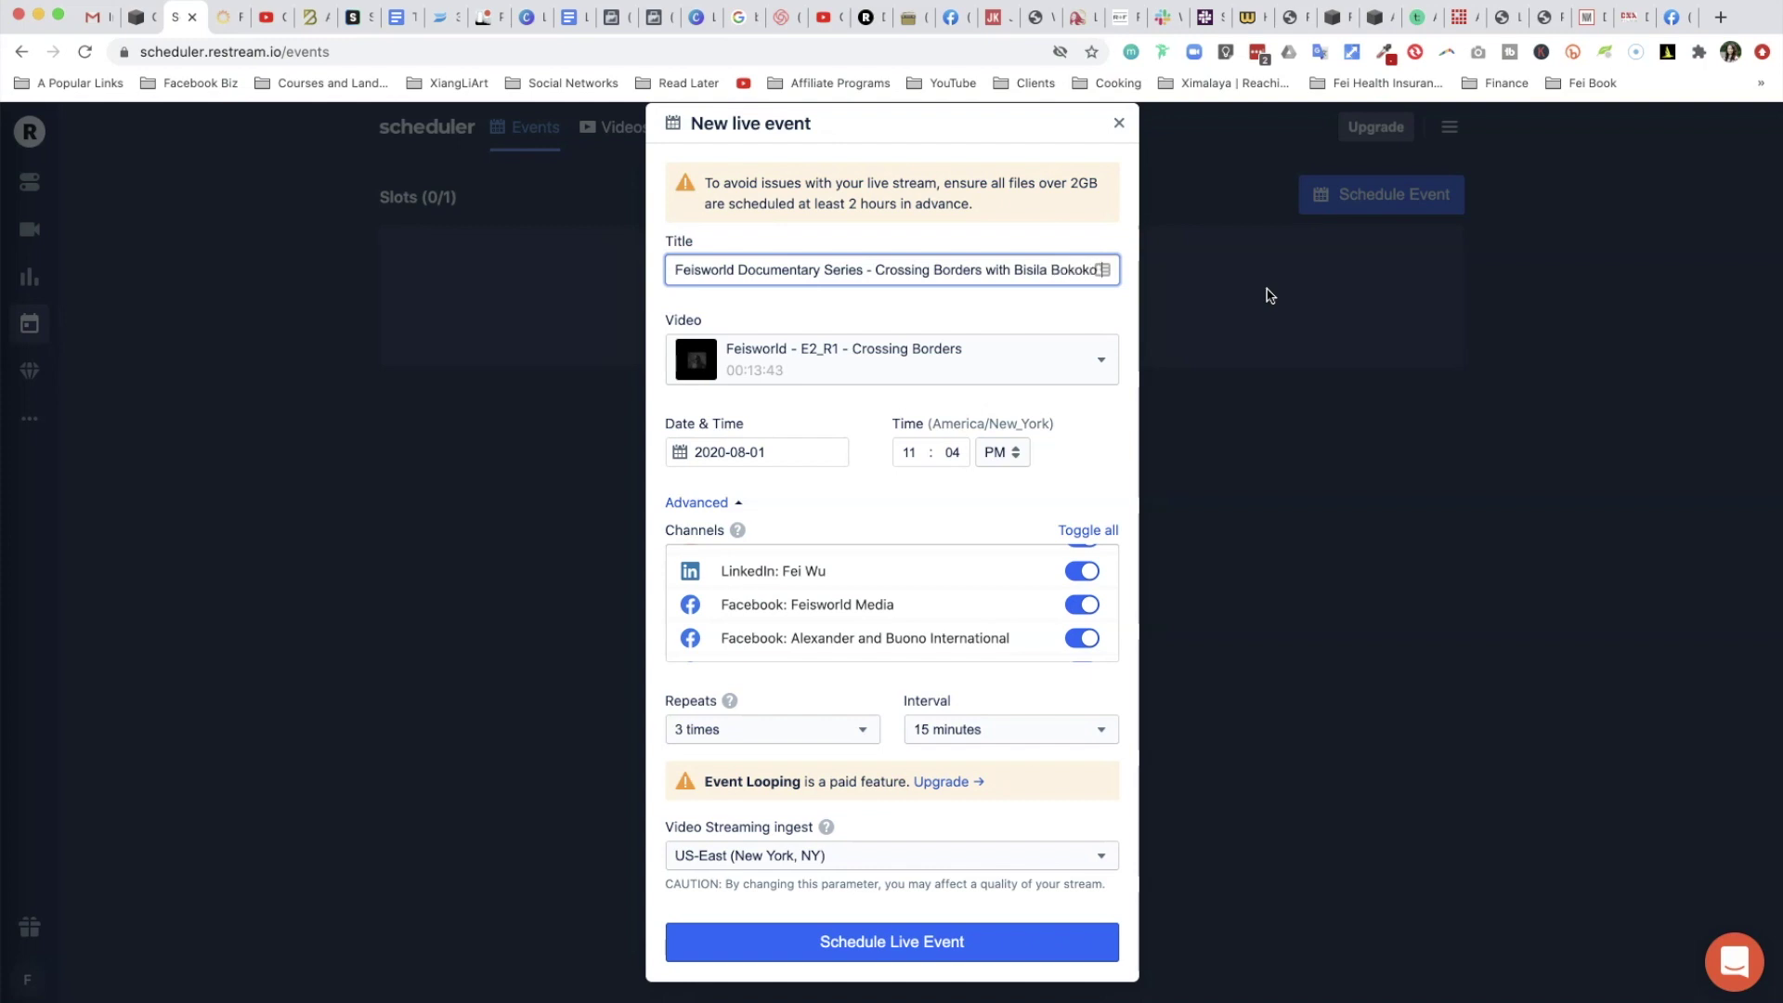
# Shorten the title to 'Feisworld Documentary Series - Crossing Borders' by deleting the trailing guest names
pyautogui.write('and Sarah')
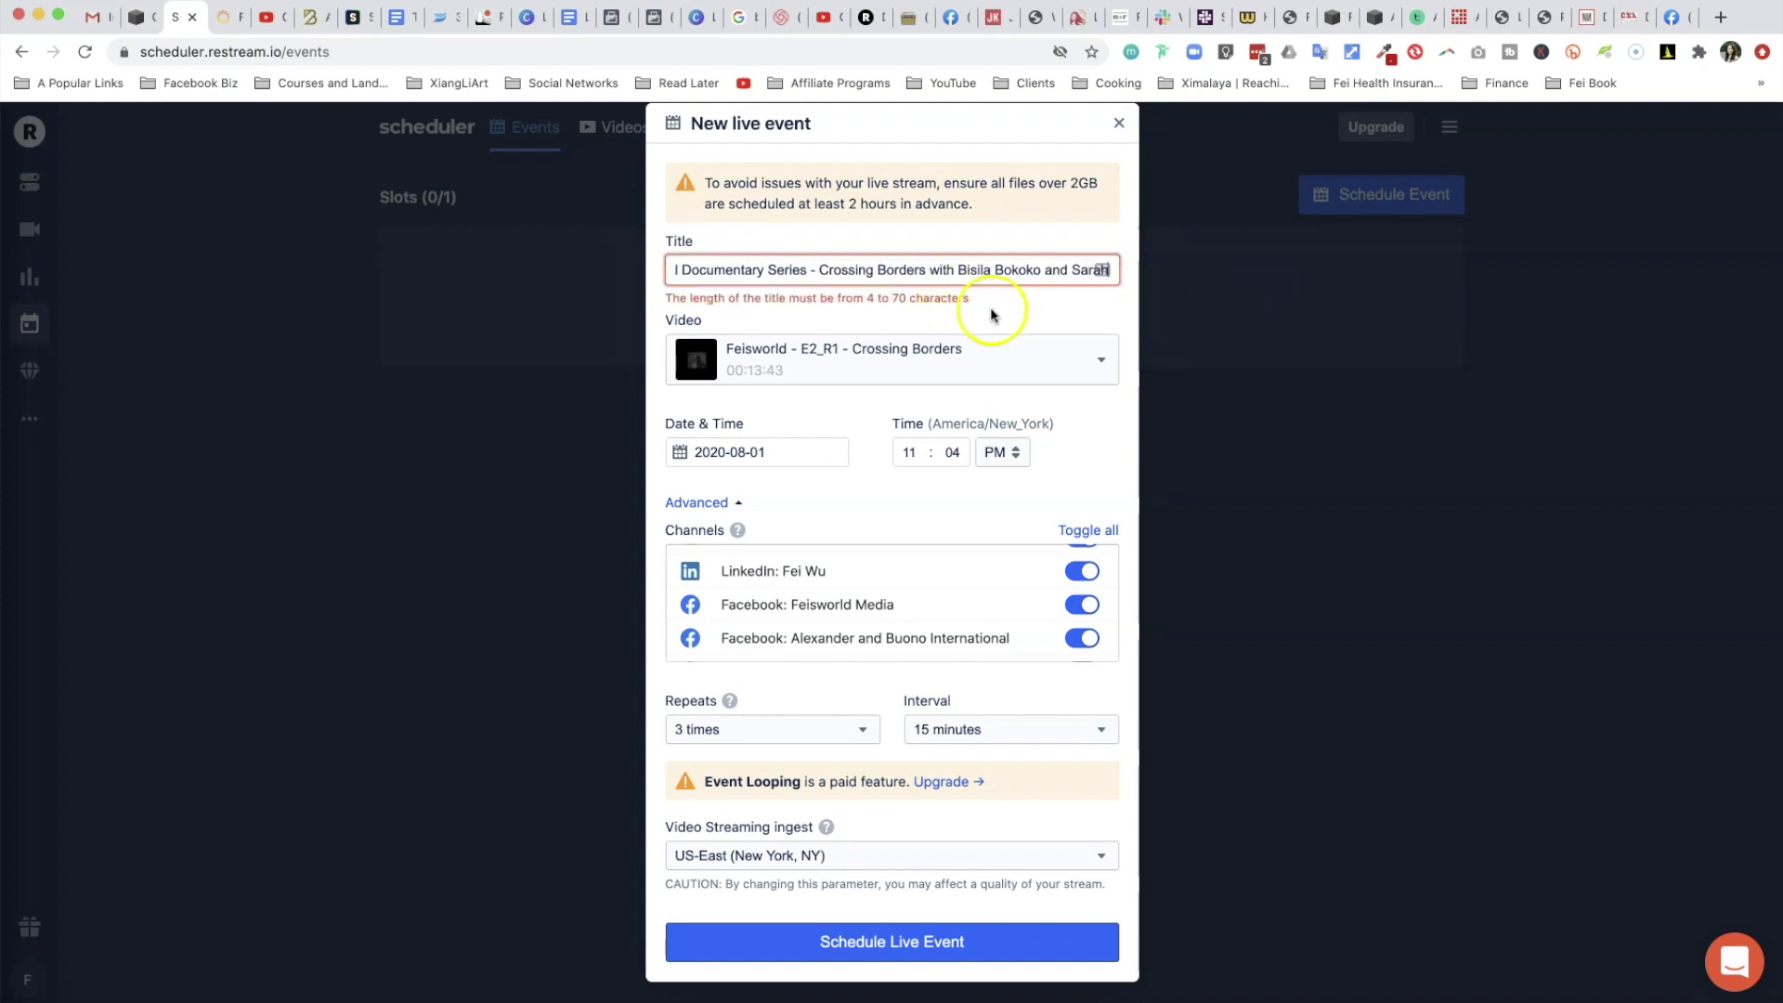
pyautogui.click(1019, 270)
pyautogui.moveTo(930, 270); pyautogui.dragTo(1157, 267)
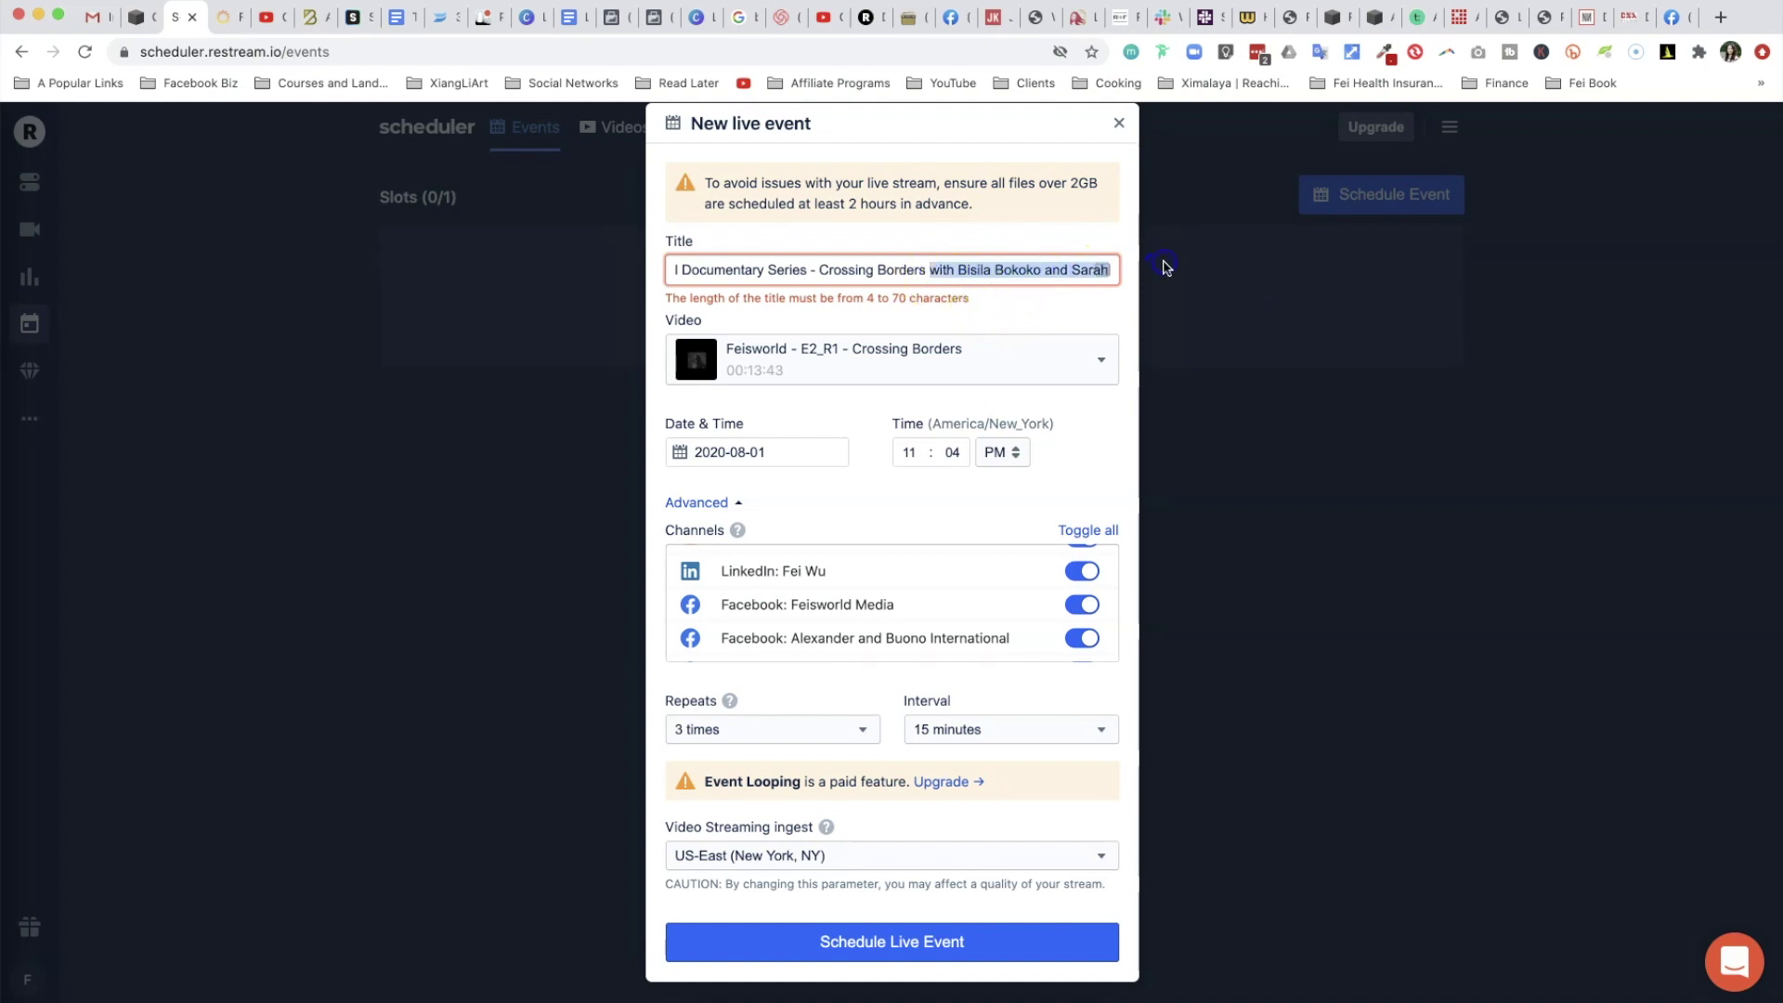
pyautogui.press('BackSpace')
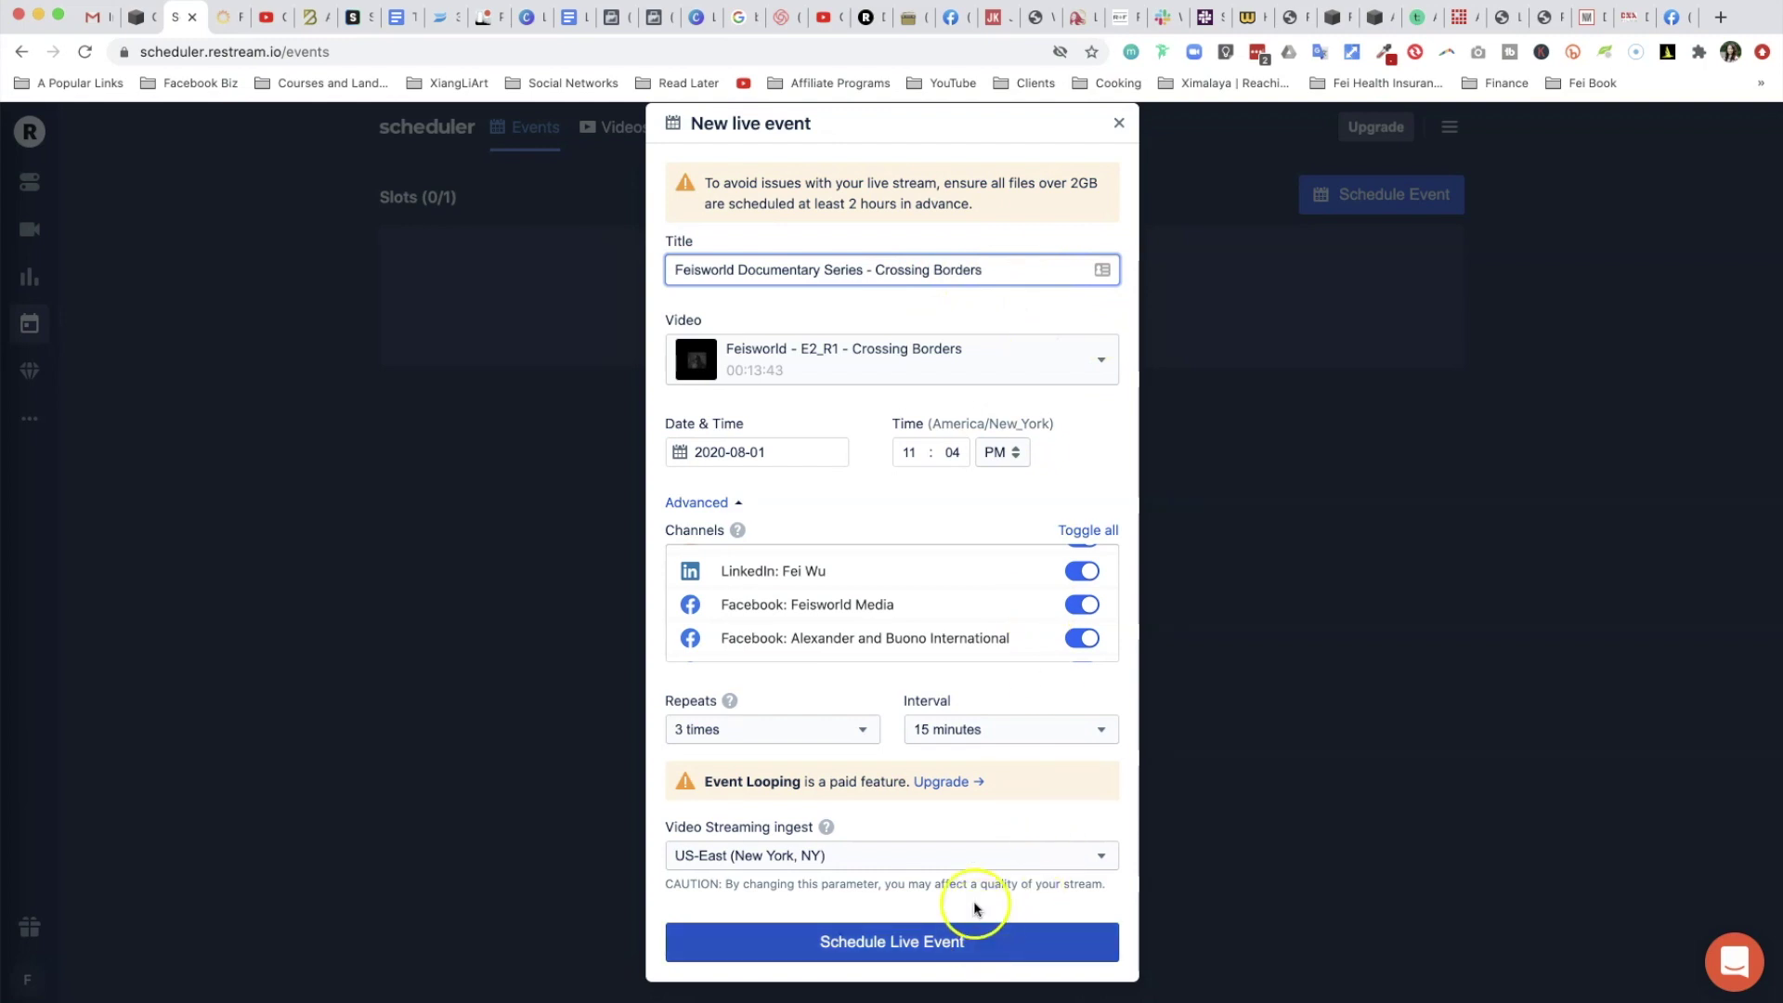
# Schedule the event, then show and hide its four extra destination channels
pyautogui.click(1025, 949)
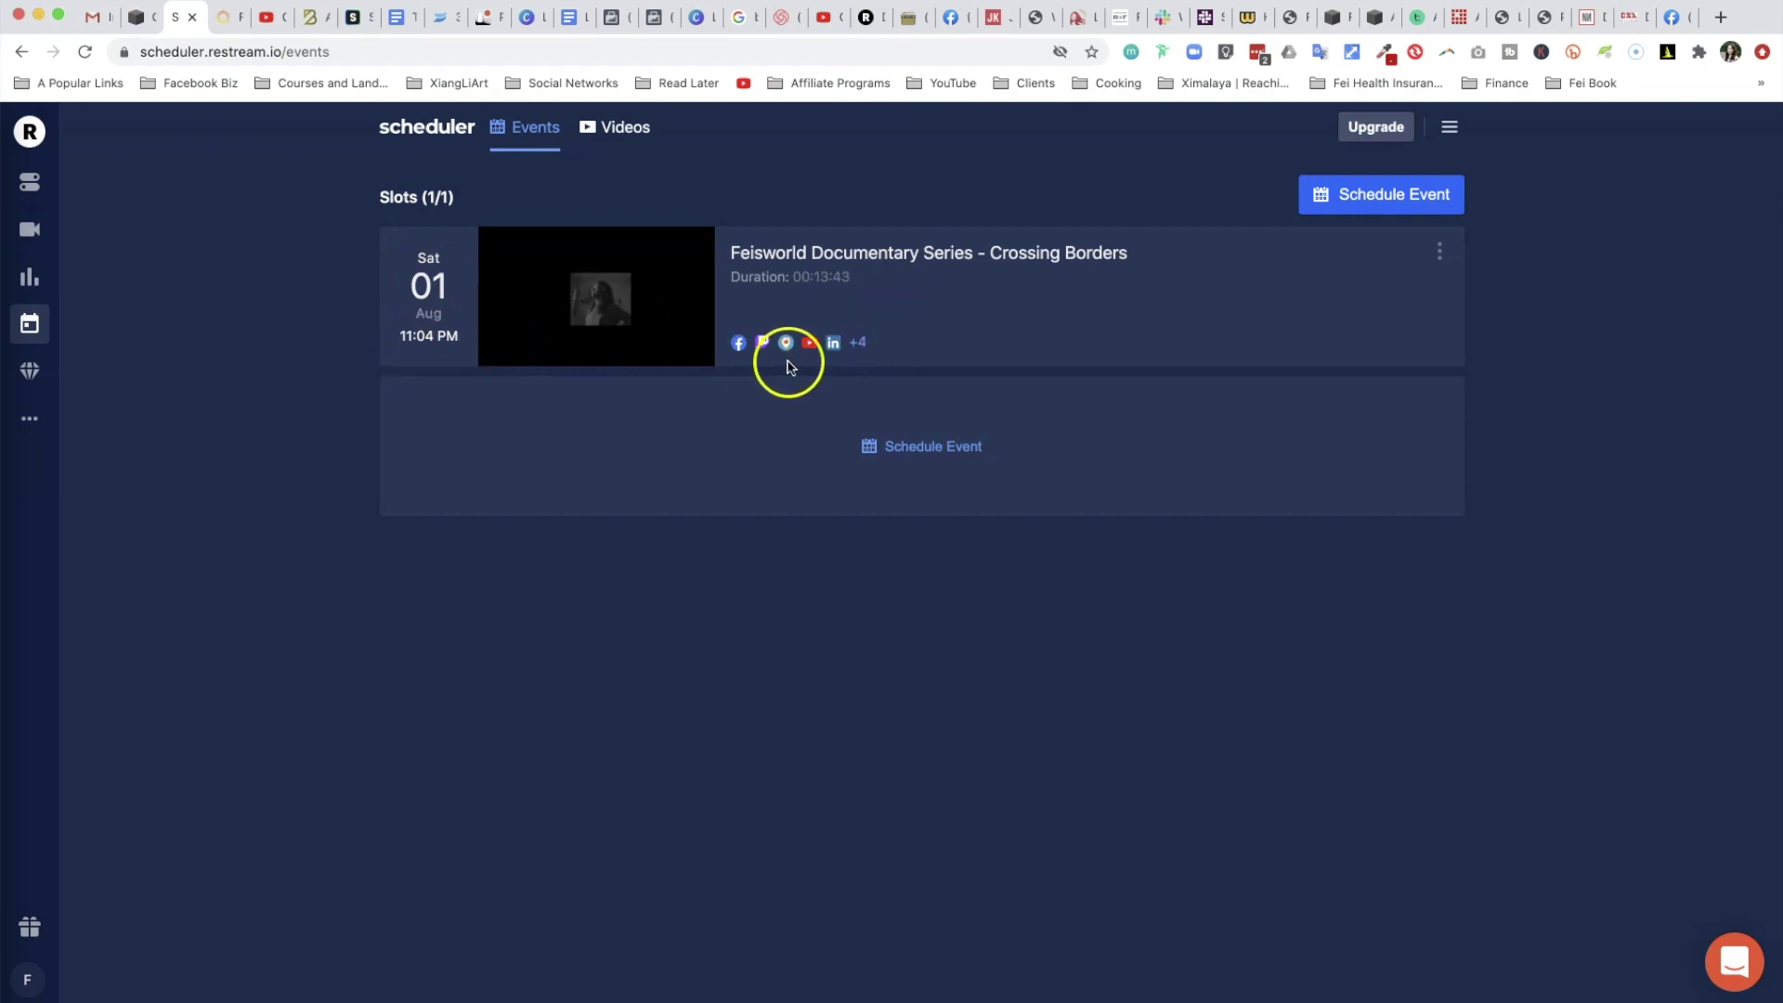
pyautogui.click(858, 348)
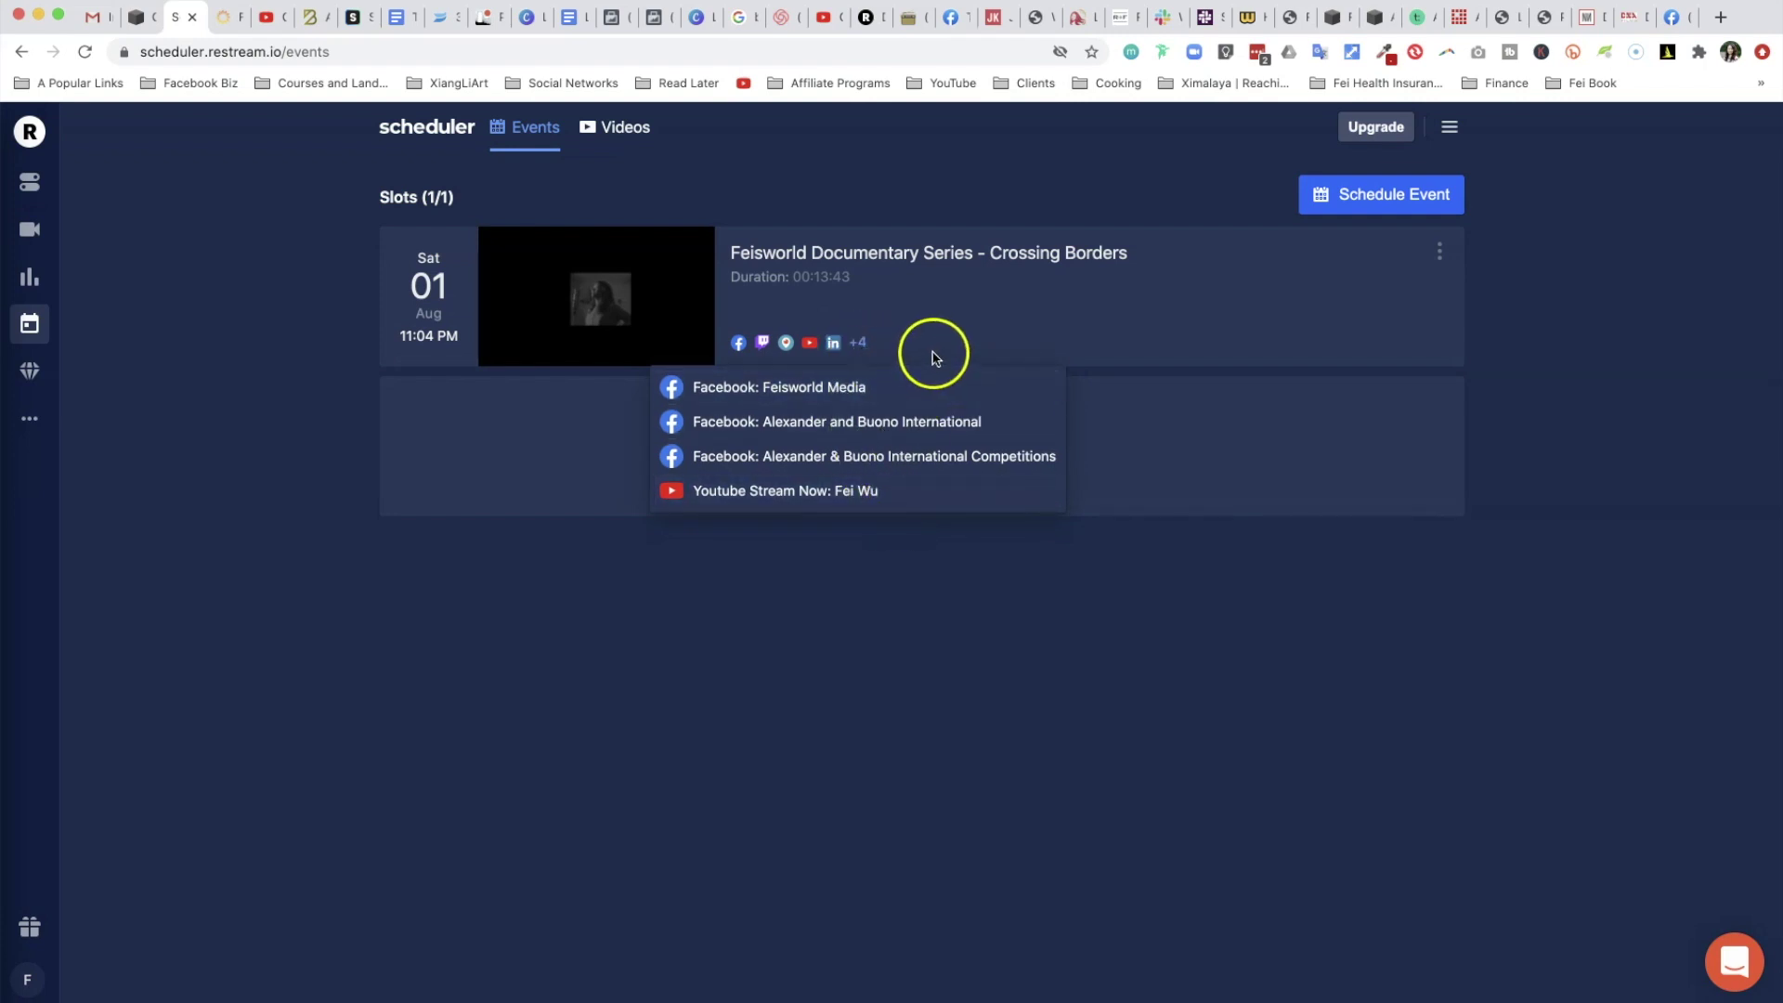
pyautogui.click(1224, 373)
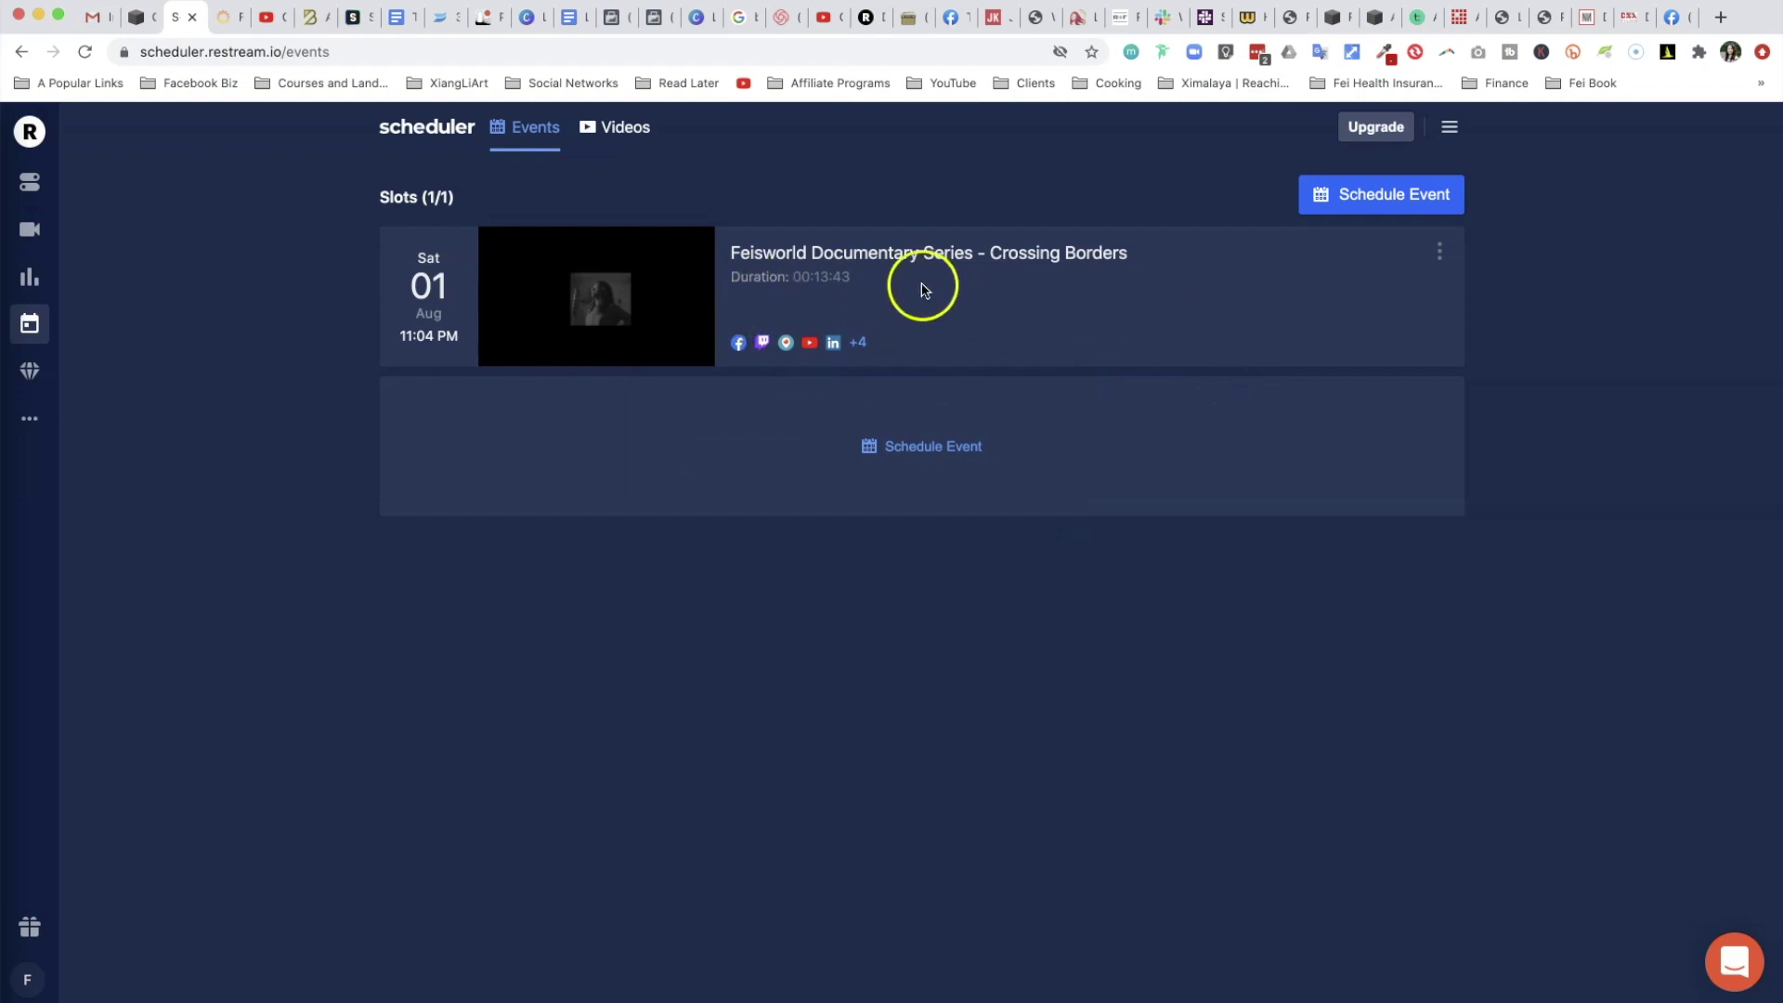
# Open the Crossing Borders event's edit form, then close it without changes
pyautogui.click(1022, 252)
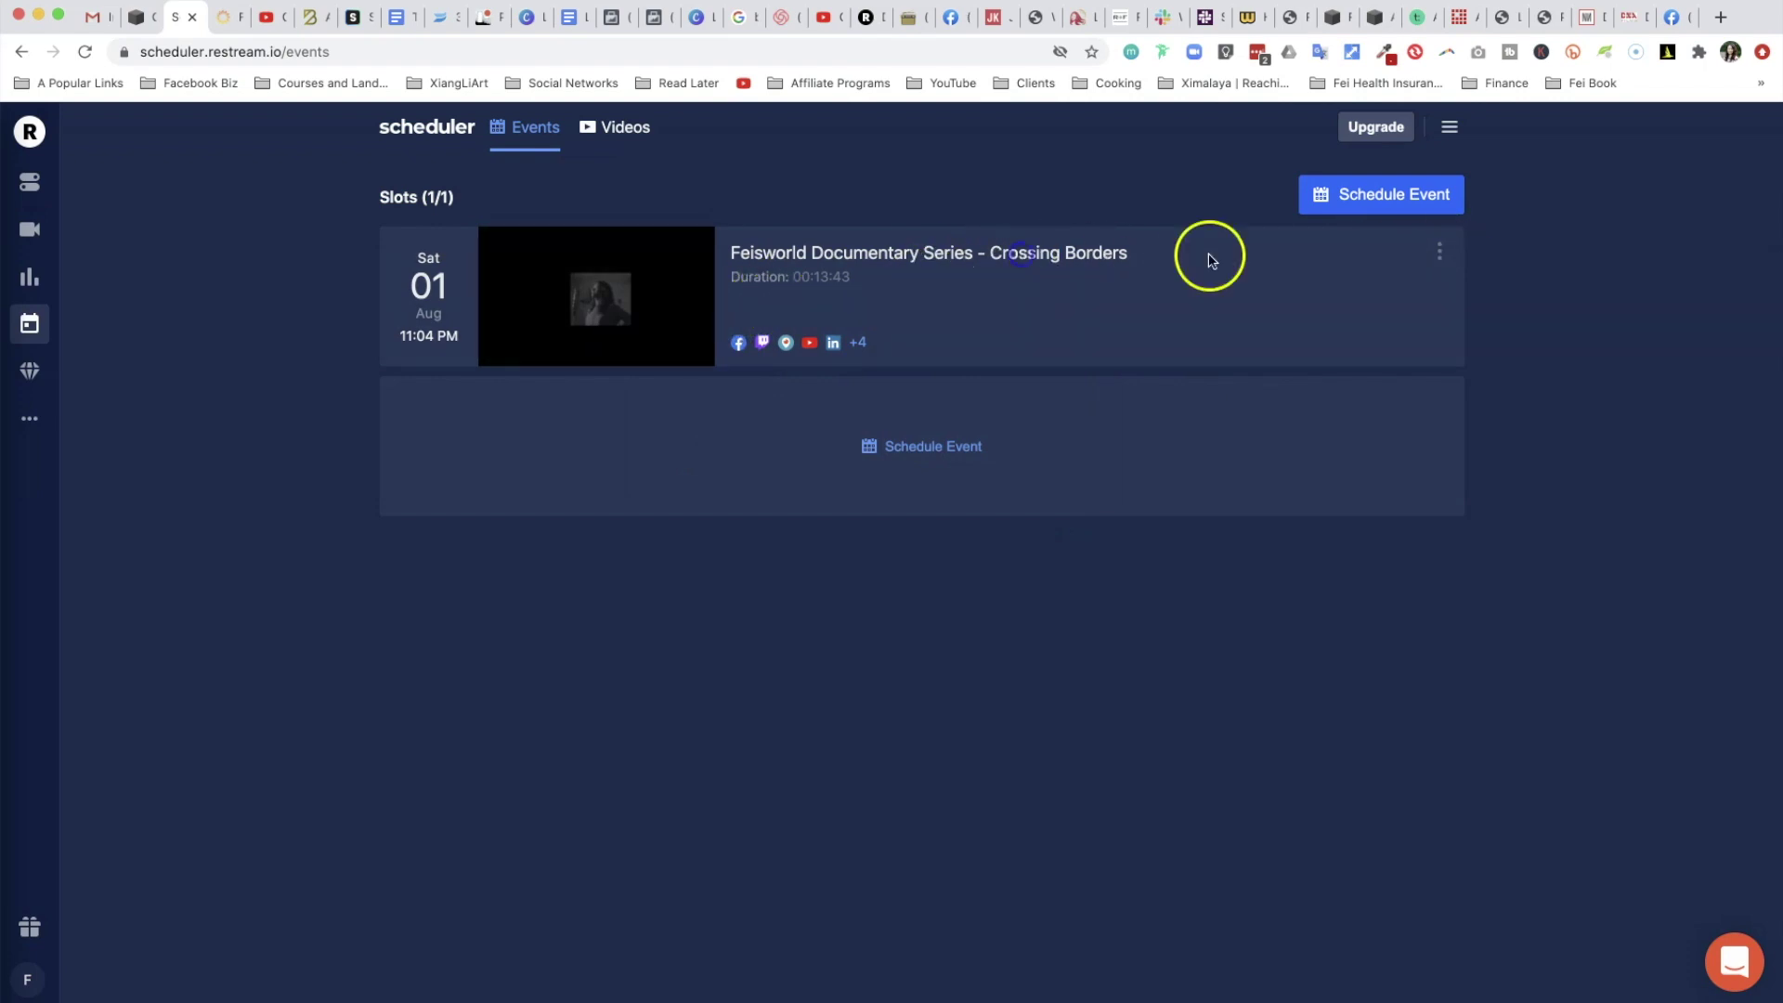
pyautogui.click(1441, 254)
pyautogui.click(1529, 260)
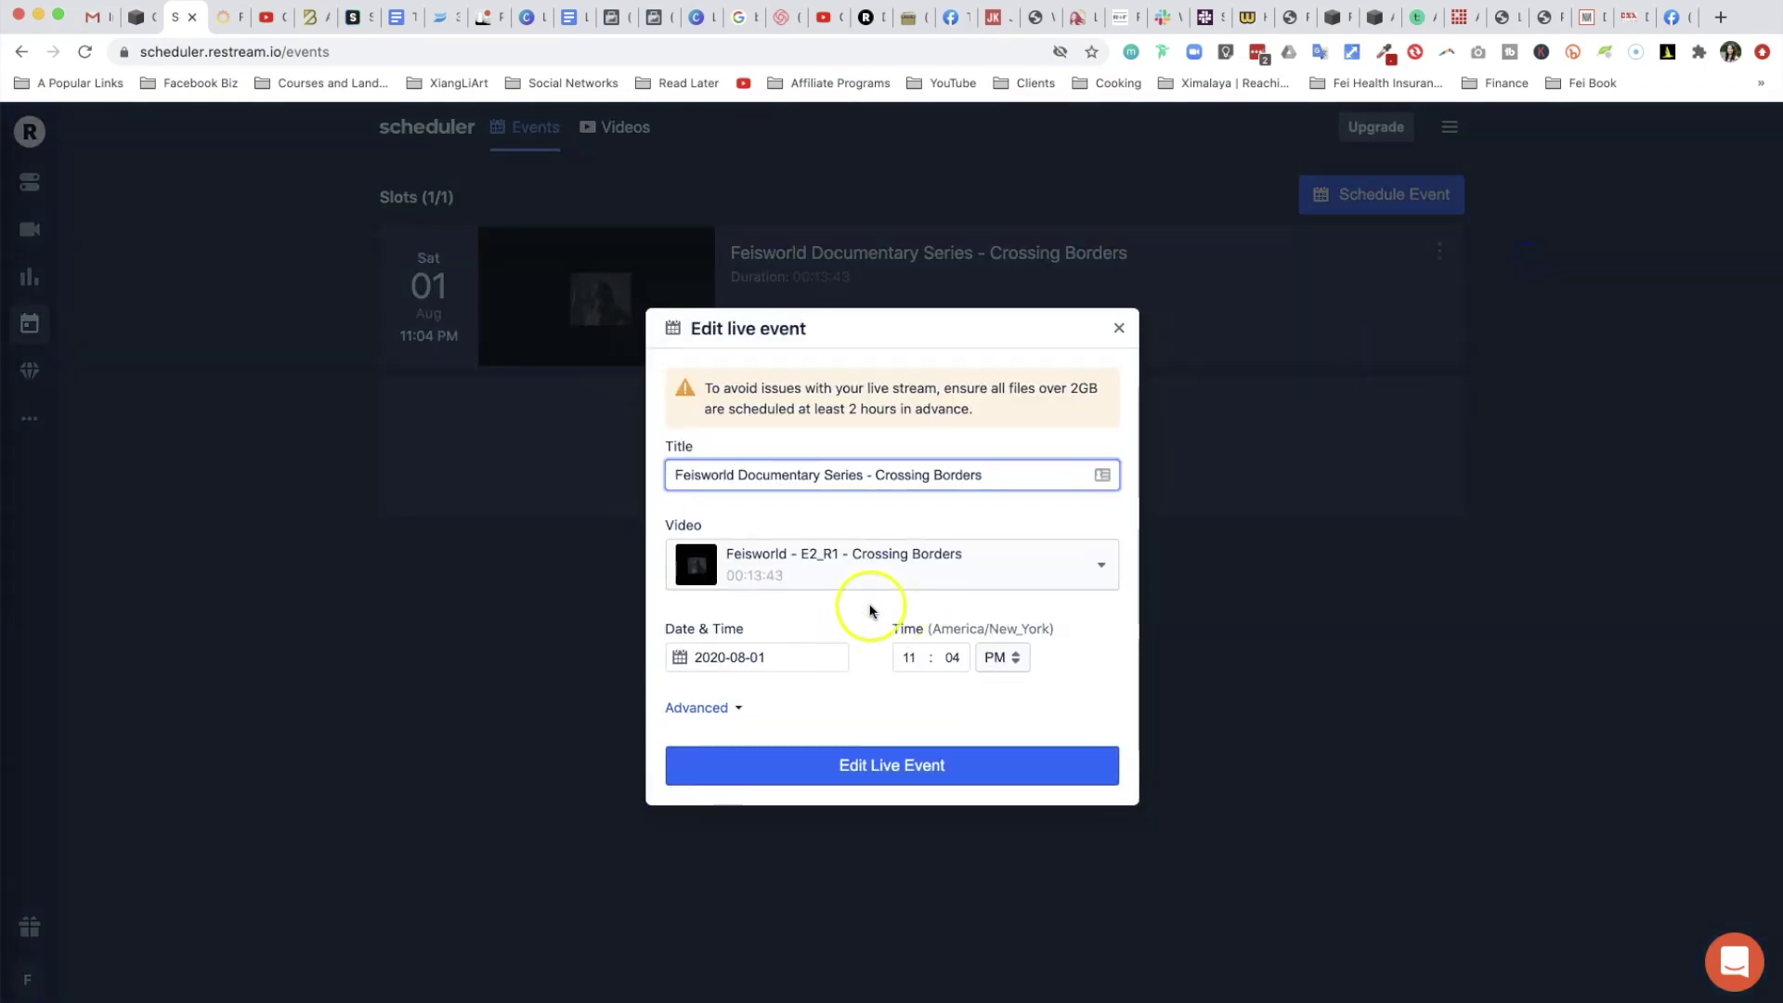
pyautogui.click(1118, 330)
# Delete the Feisworld Documentary Series - Crossing Borders event and confirm the permanent deletion
pyautogui.click(1442, 254)
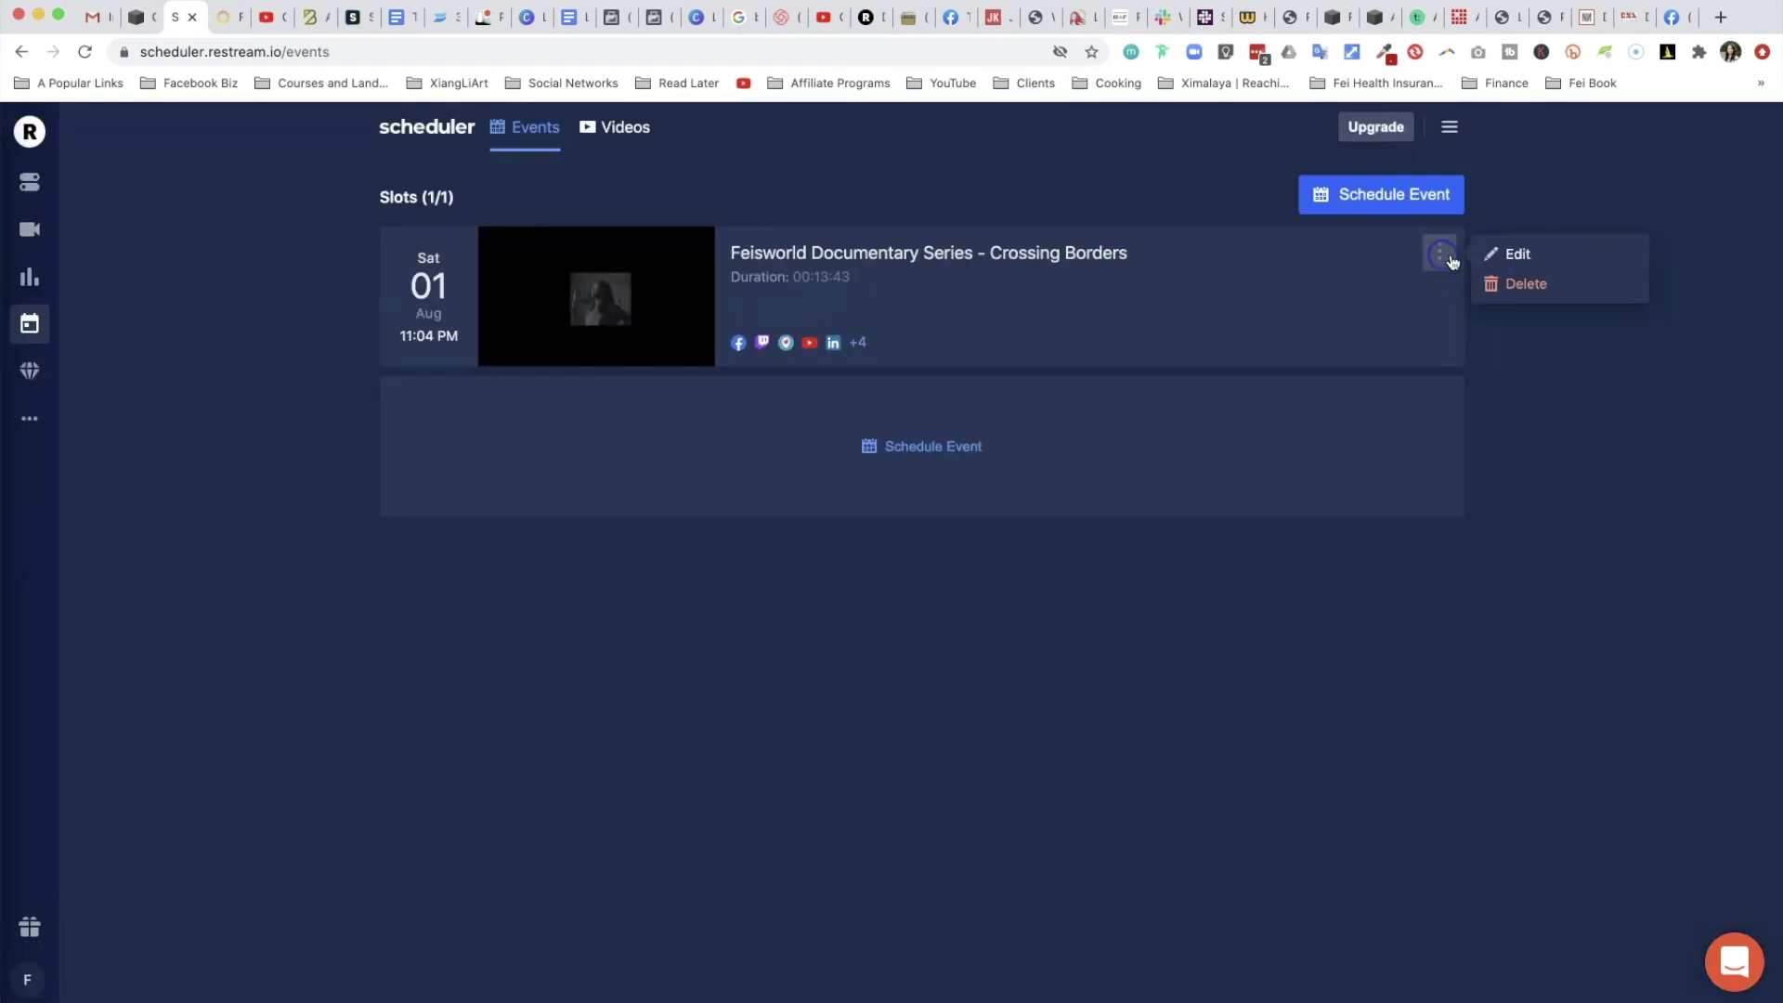
pyautogui.click(1523, 283)
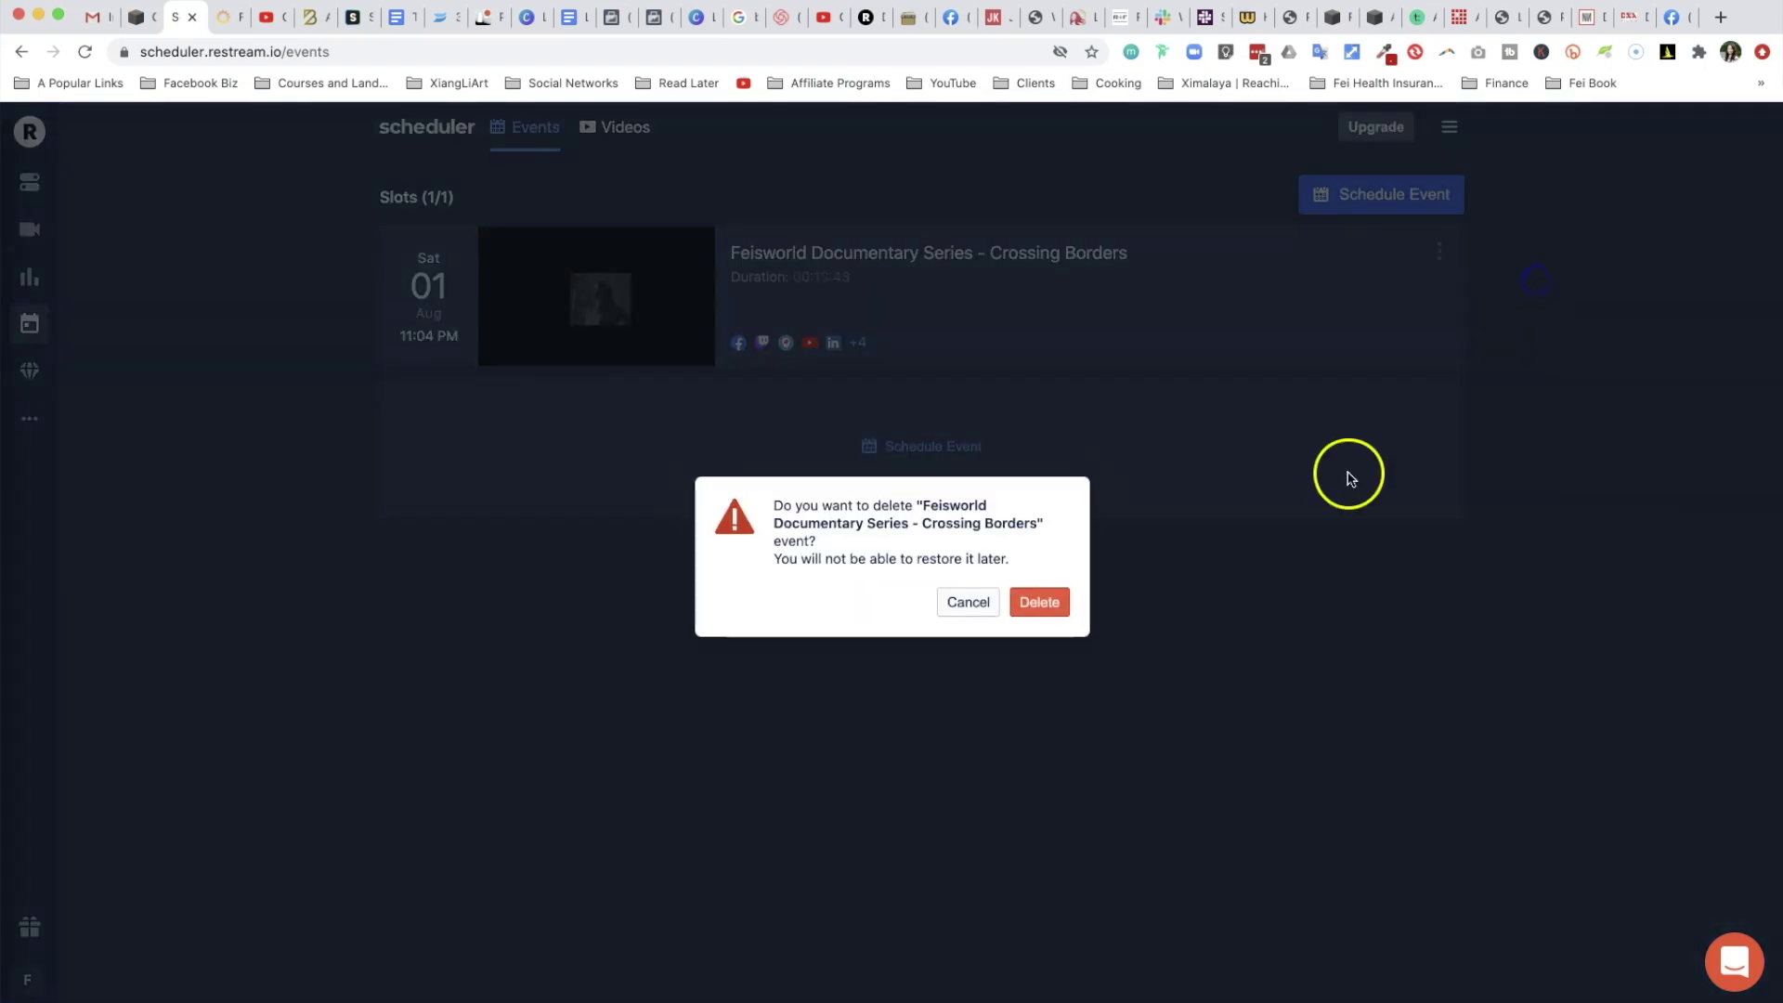
pyautogui.click(1033, 604)
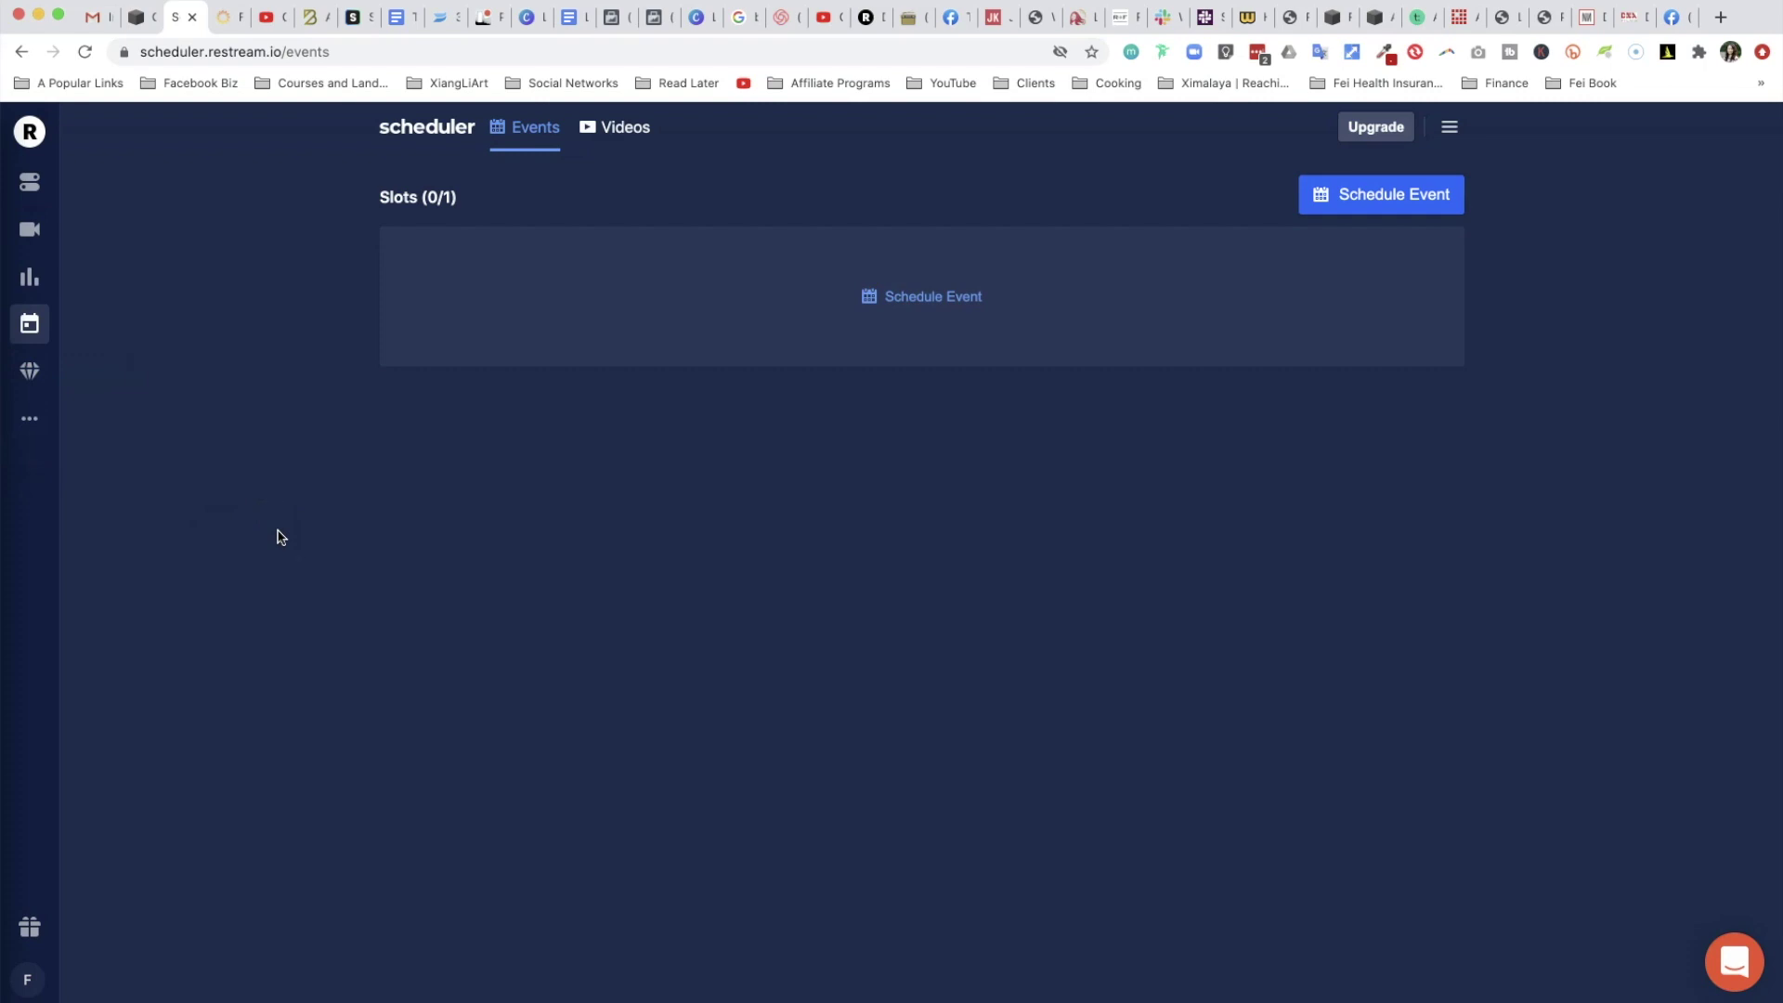
pyautogui.click(291, 522)
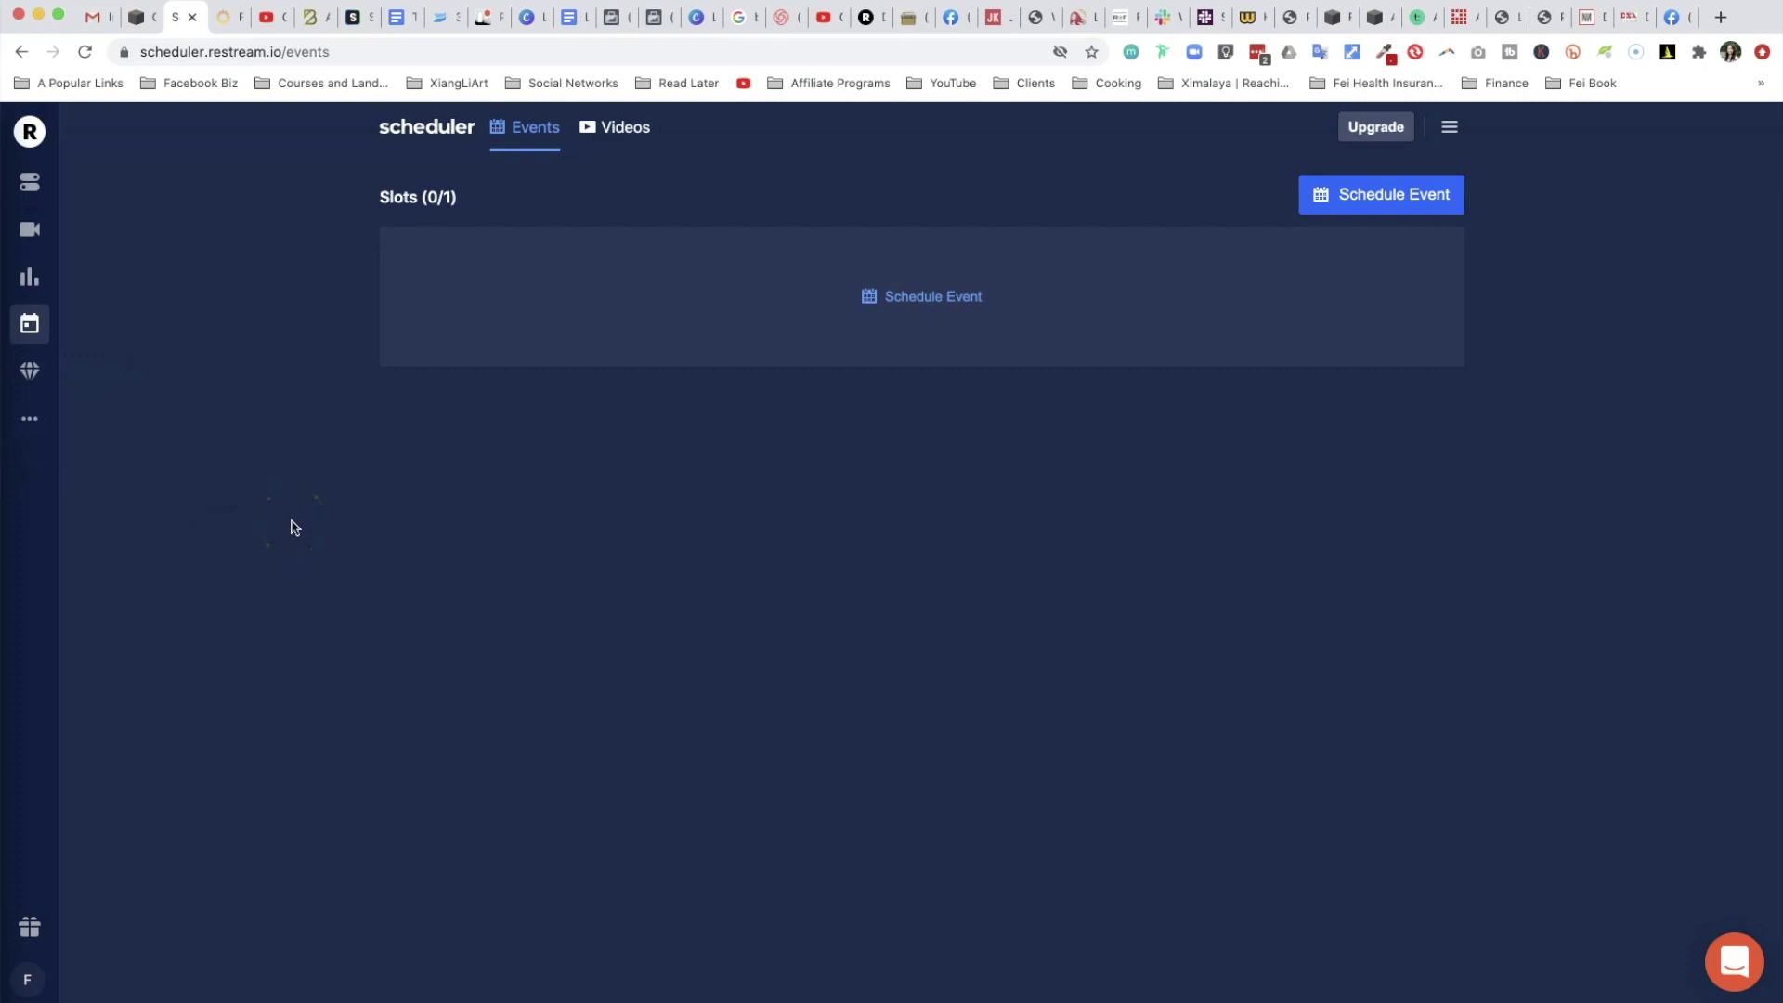